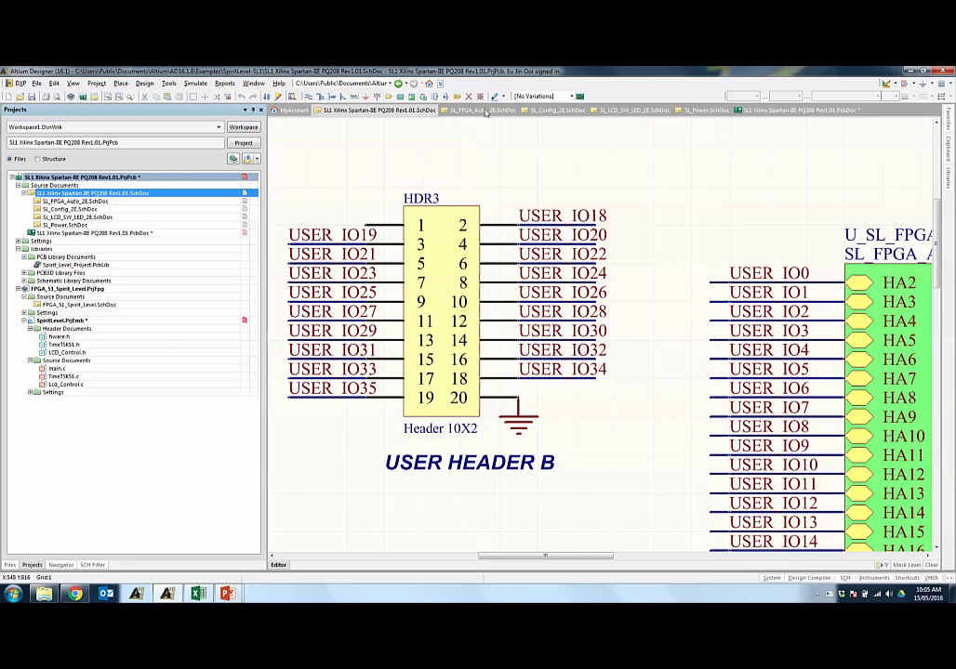
Look through the FPGA, configuration, LCD and power schematic sheets and return to the top-level Spartan-IIE sheet
click(482, 110)
click(556, 109)
click(632, 110)
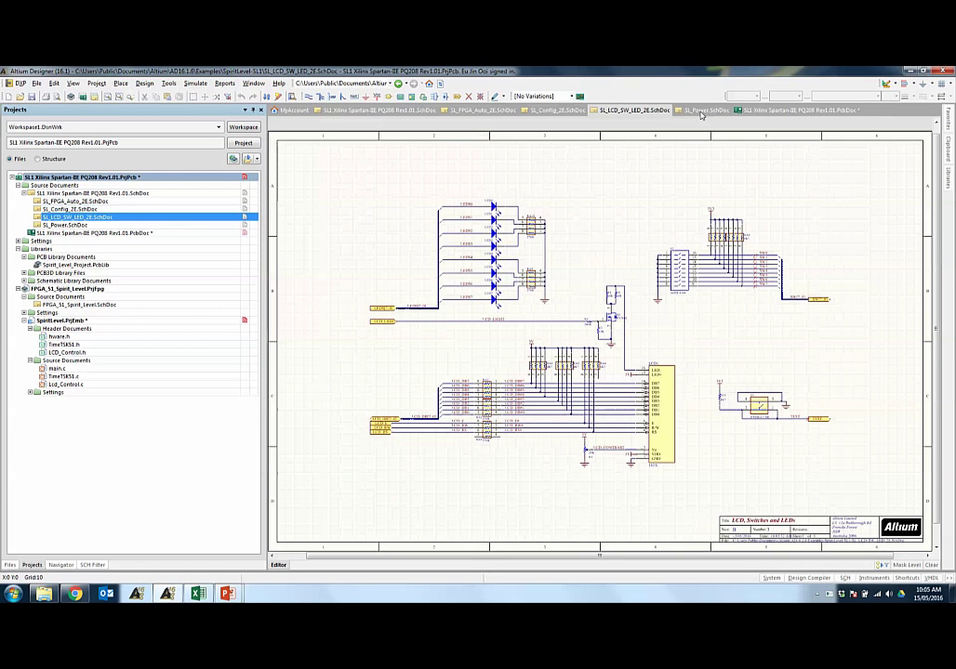
click(706, 109)
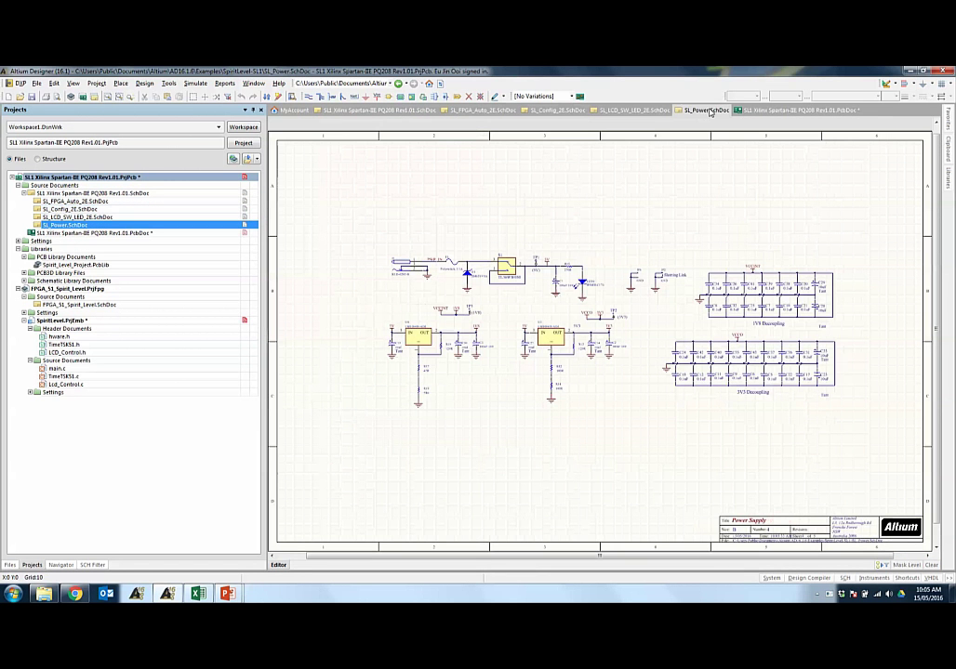
click(399, 111)
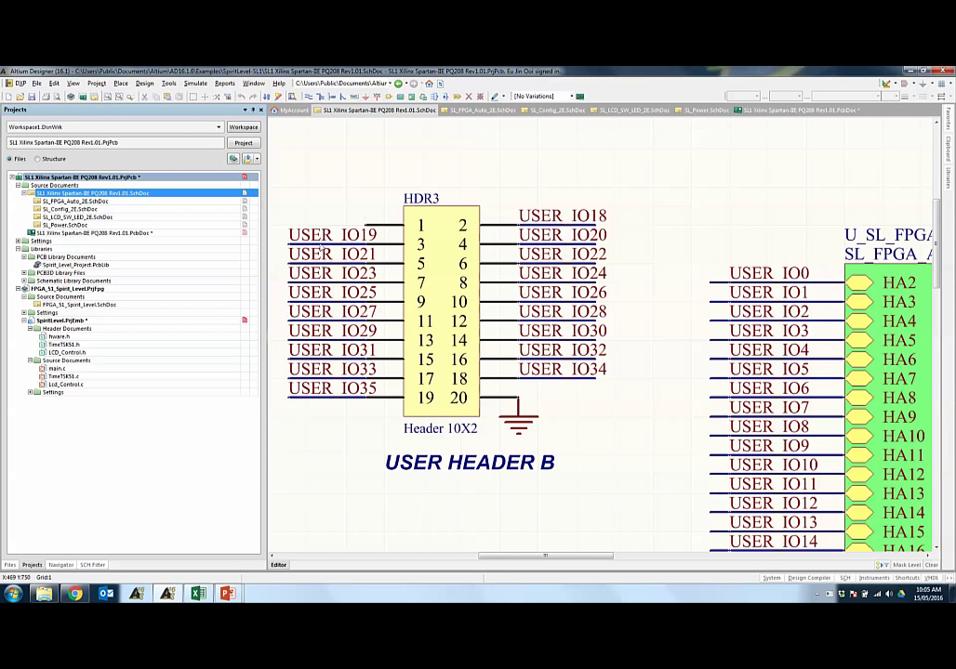
Find all net labels similar to USER_IO19 across Project Documents, selecting the matches and loading them into the SCH Inspector
ctrl+scroll(311, 241, up, 2)
right_drag(311, 240, 373, 256)
right_click(383, 250)
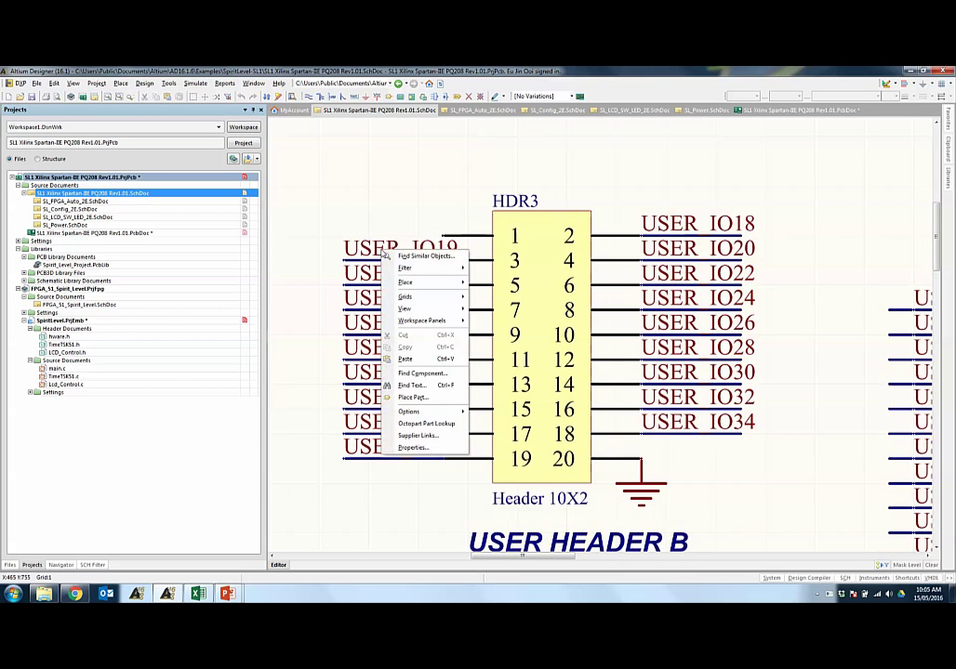
click(418, 257)
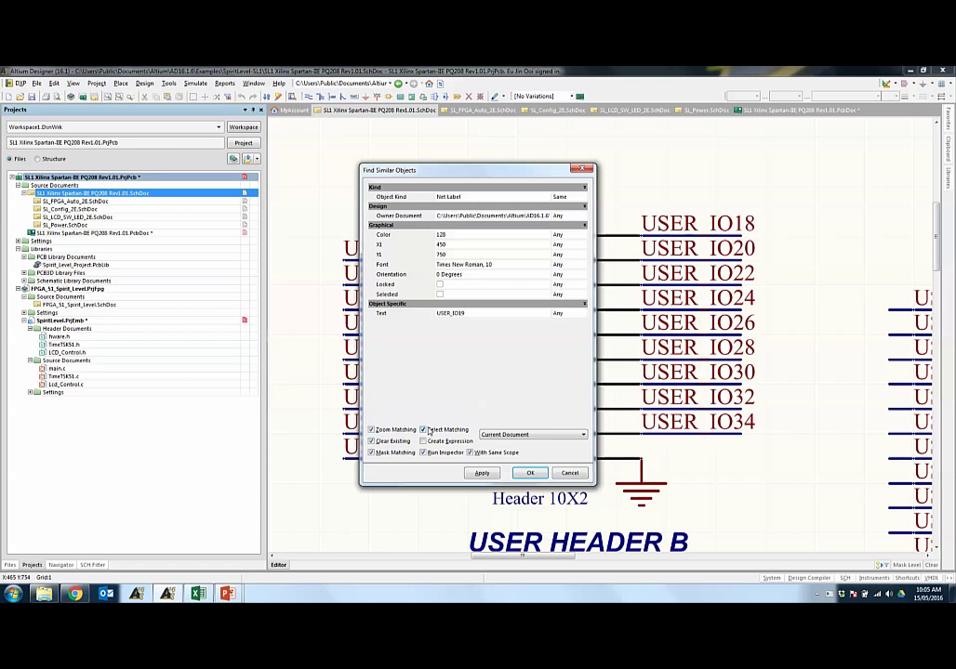
click(517, 436)
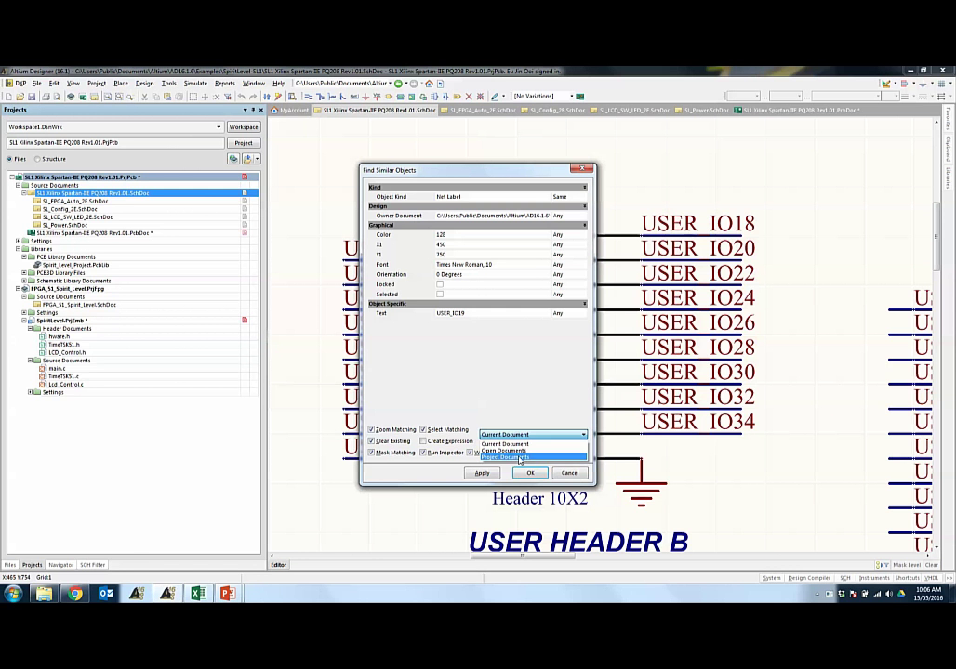
click(518, 457)
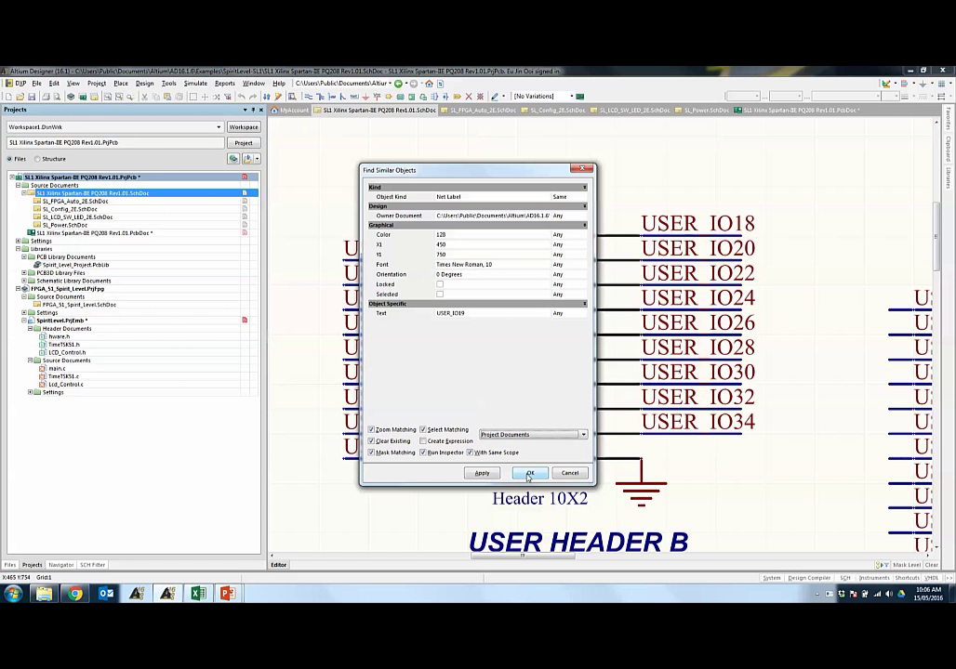
click(529, 474)
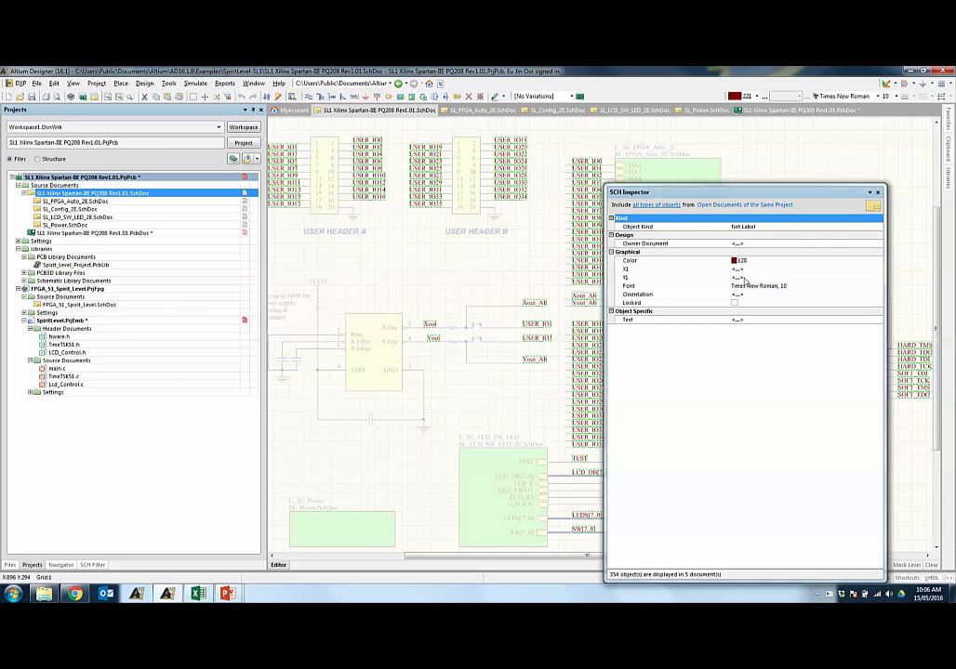
Set the color of all selected net labels to blue, value 16724787
click(763, 260)
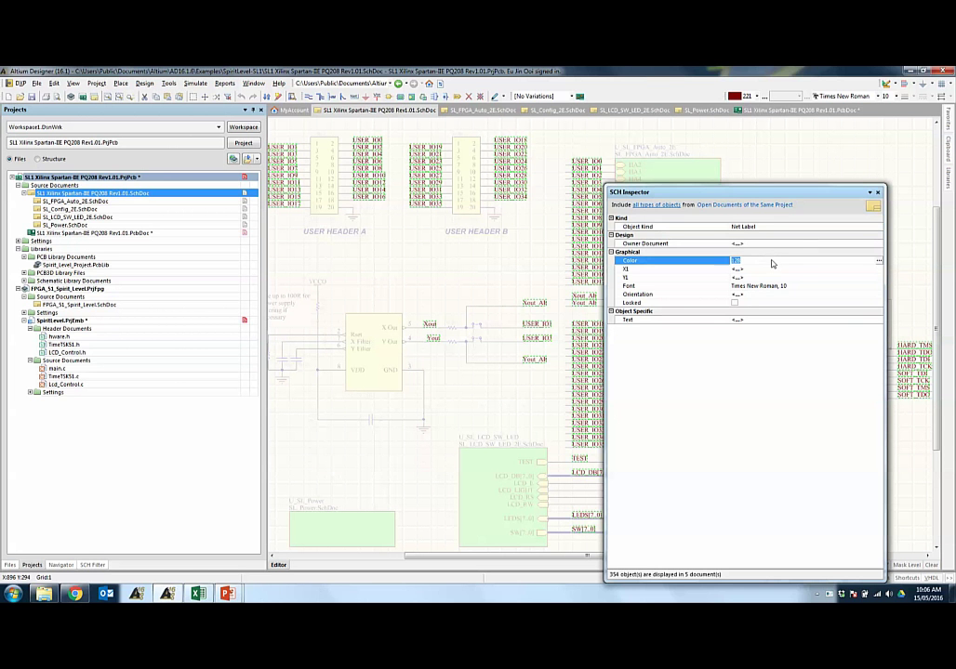
click(878, 261)
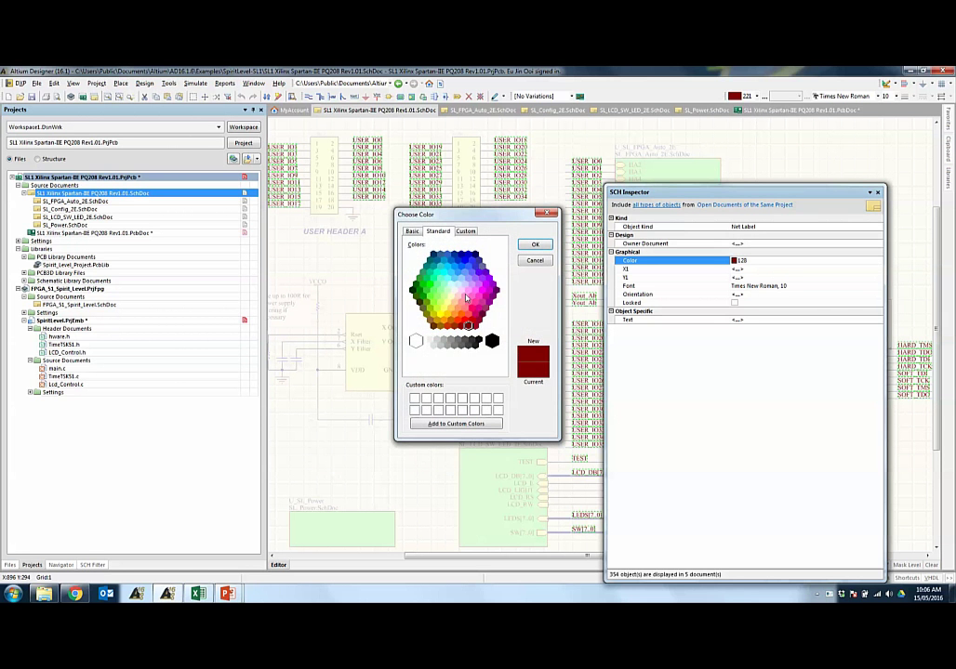
click(473, 264)
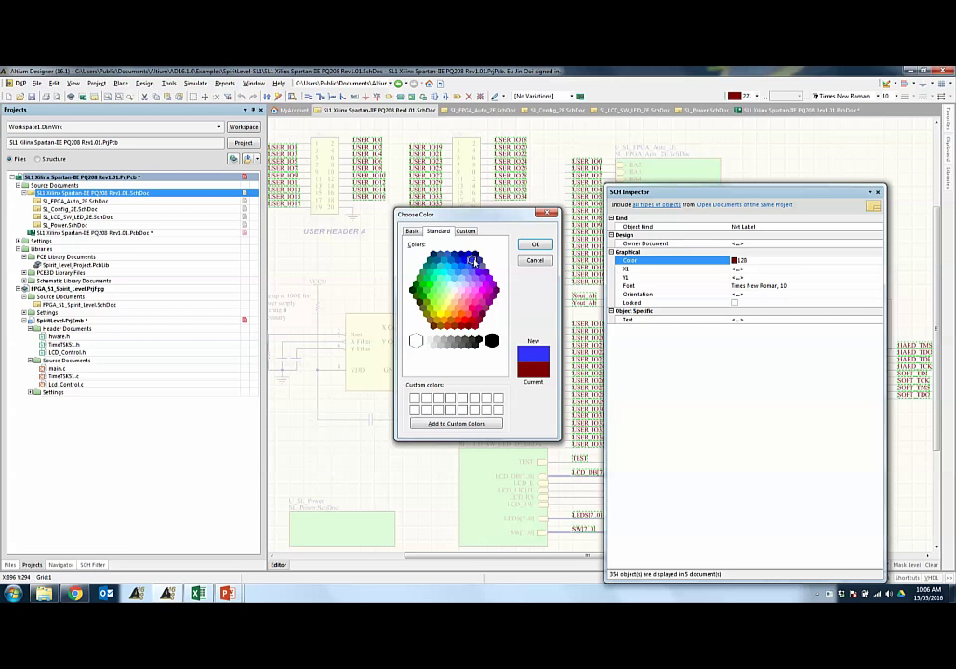
click(535, 245)
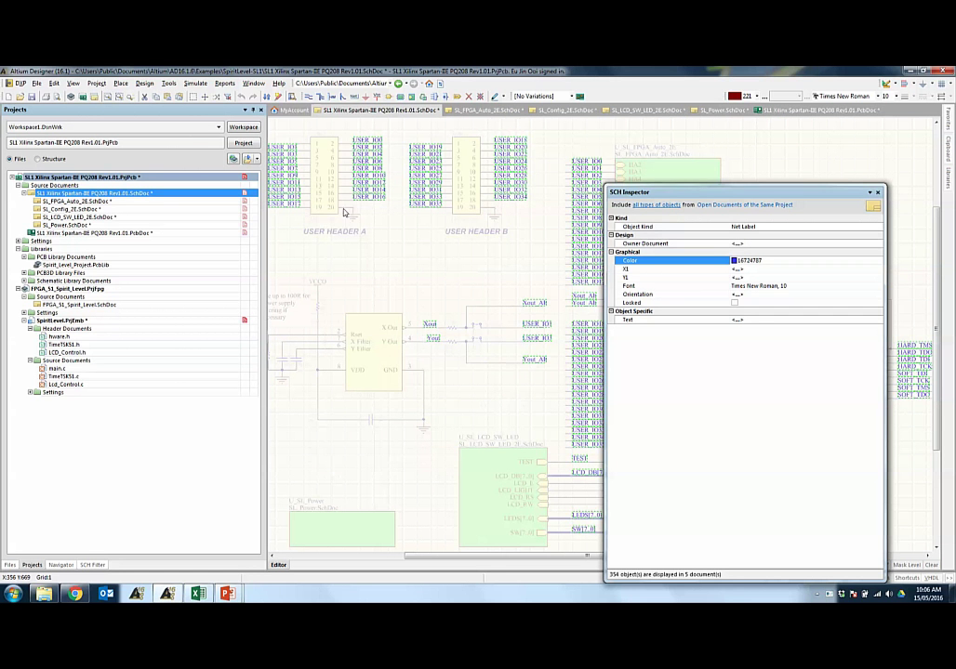
Examine the net label color on the top-level, FPGA, configuration, LCD and power sheets, returning to the top-level sheet
ctrl+scroll(352, 198, up, 5)
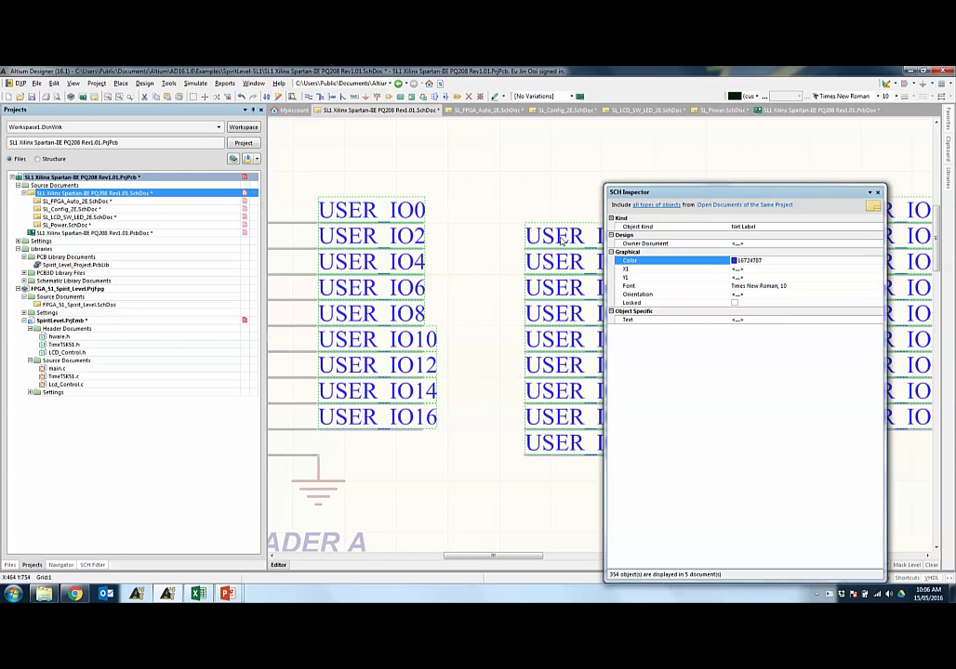
click(485, 110)
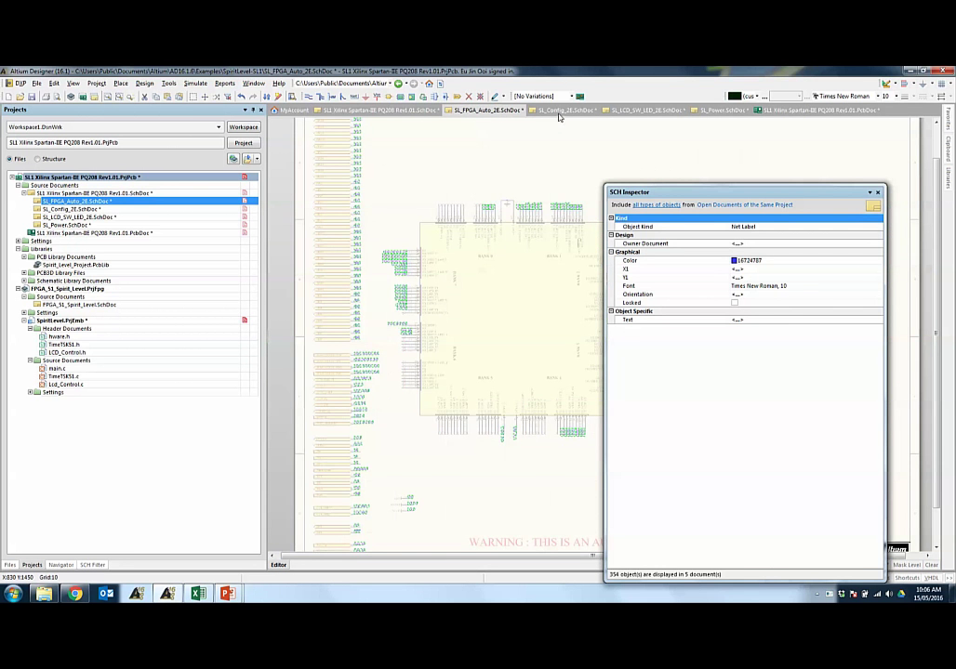
ctrl+scroll(413, 361, up, 5)
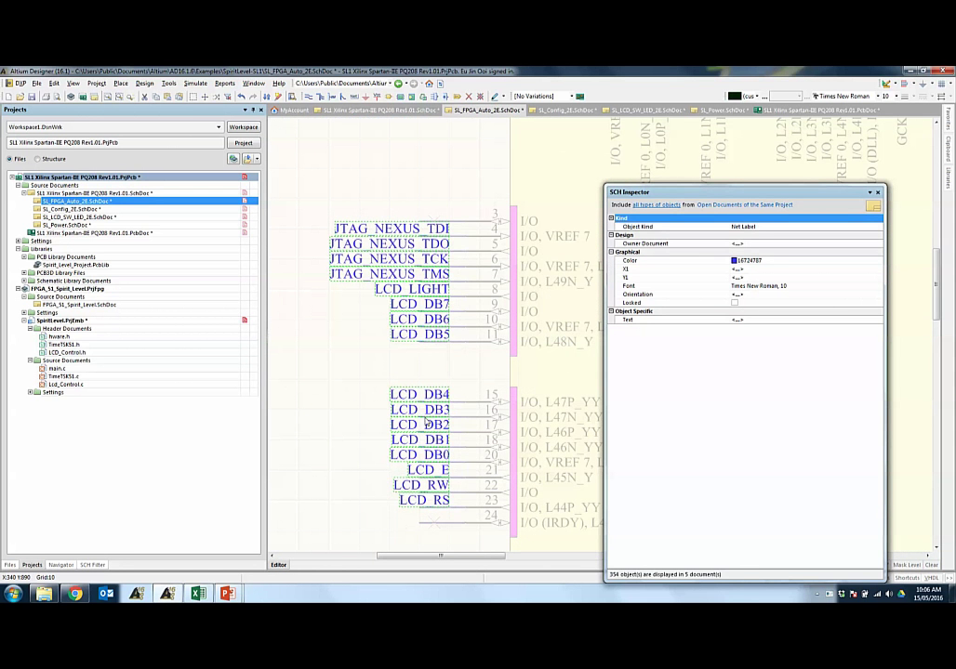
click(569, 110)
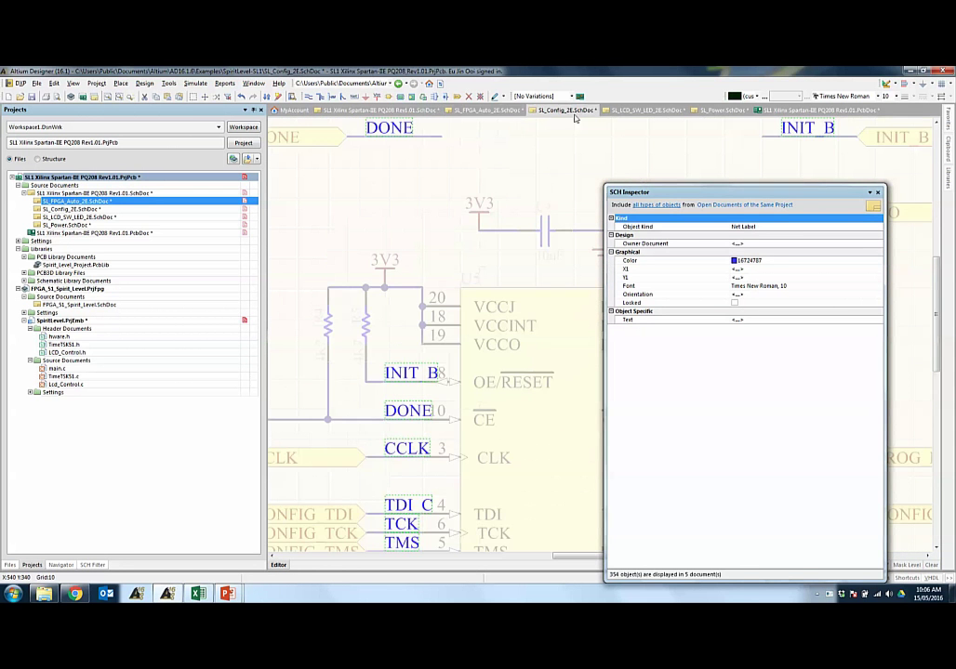
click(646, 110)
click(717, 111)
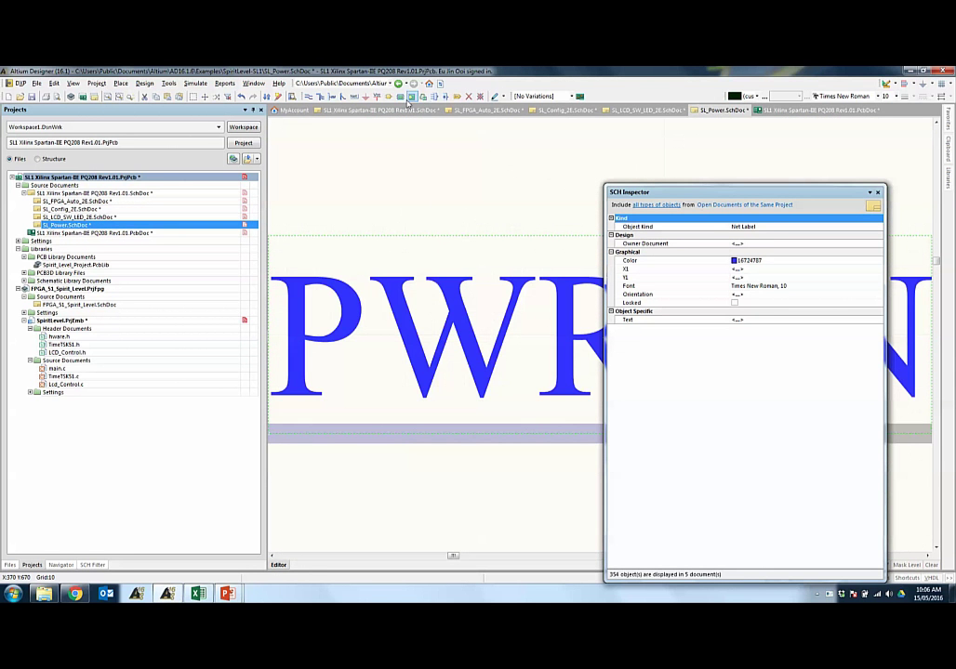
click(339, 109)
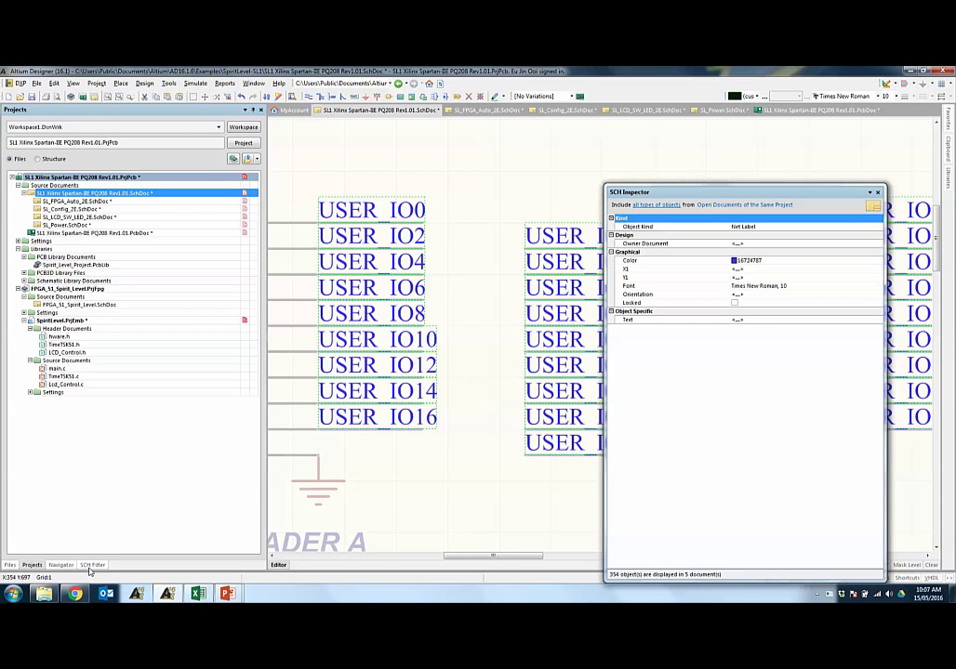
Apply an IsNetLabel query in the SCH Filter to all objects in Project Documents, moving the inspector clear of the labels
drag(805, 194, 842, 158)
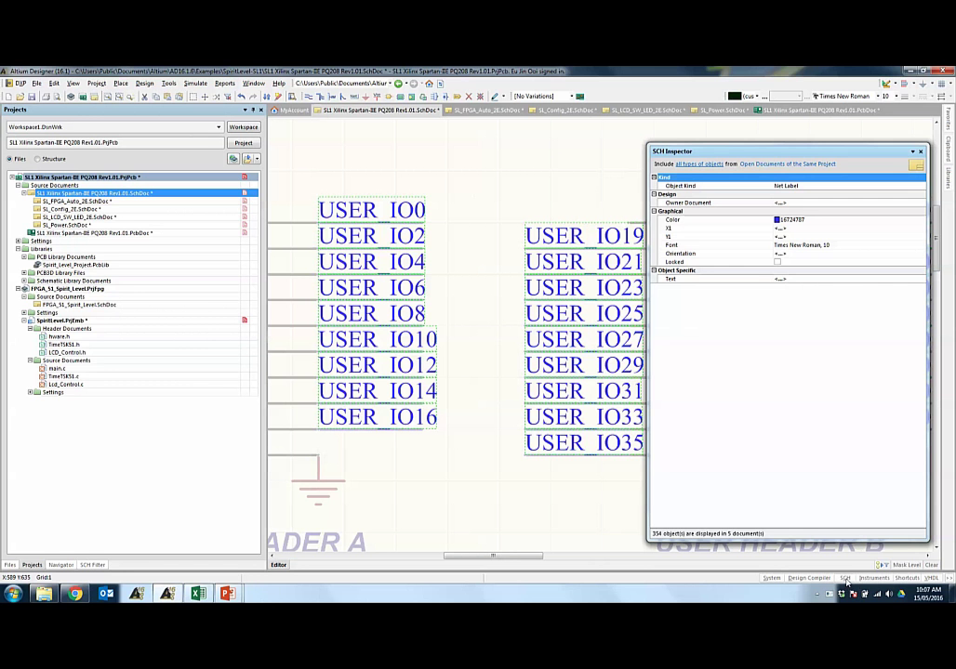
click(845, 578)
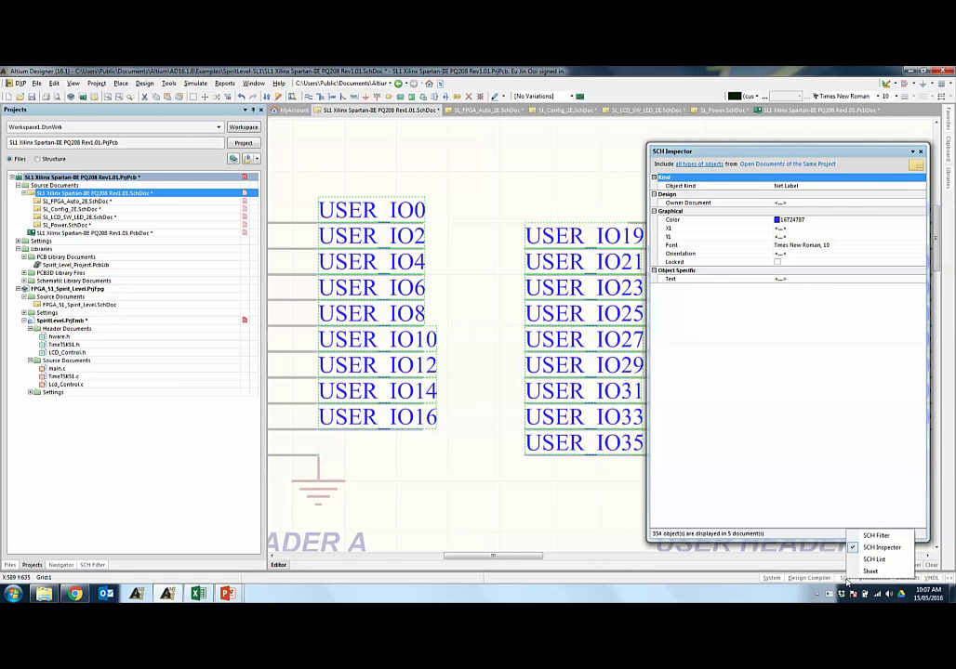
click(869, 536)
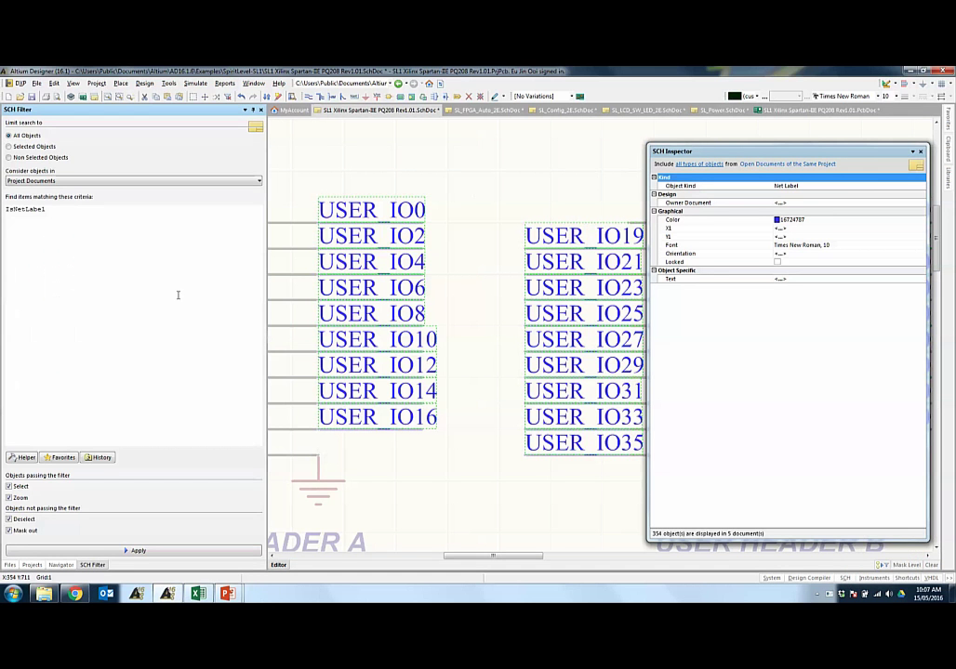
double_click(88, 223)
text(IsNet)
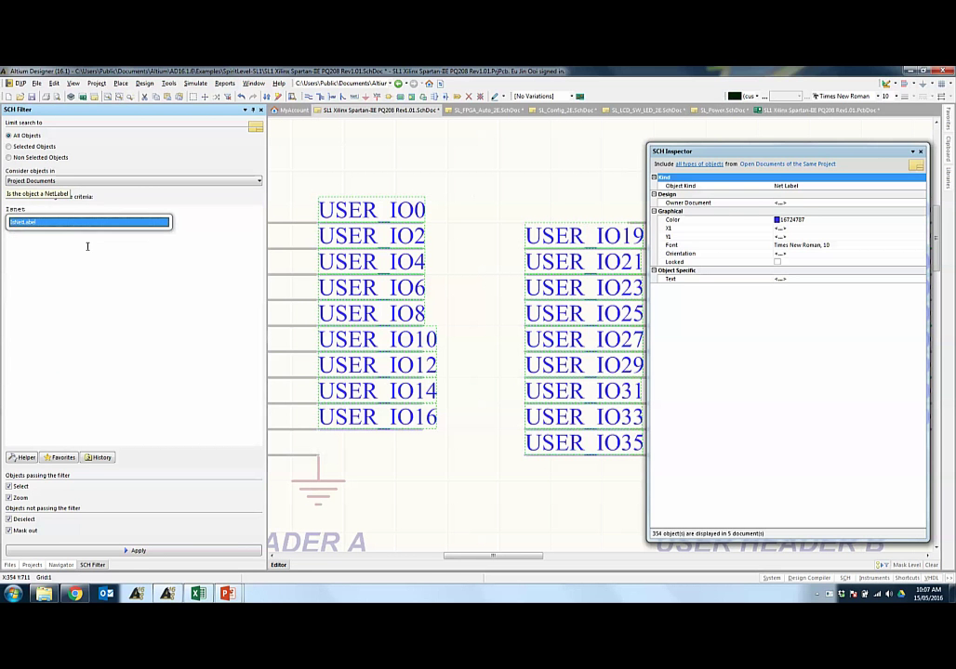
key(Return)
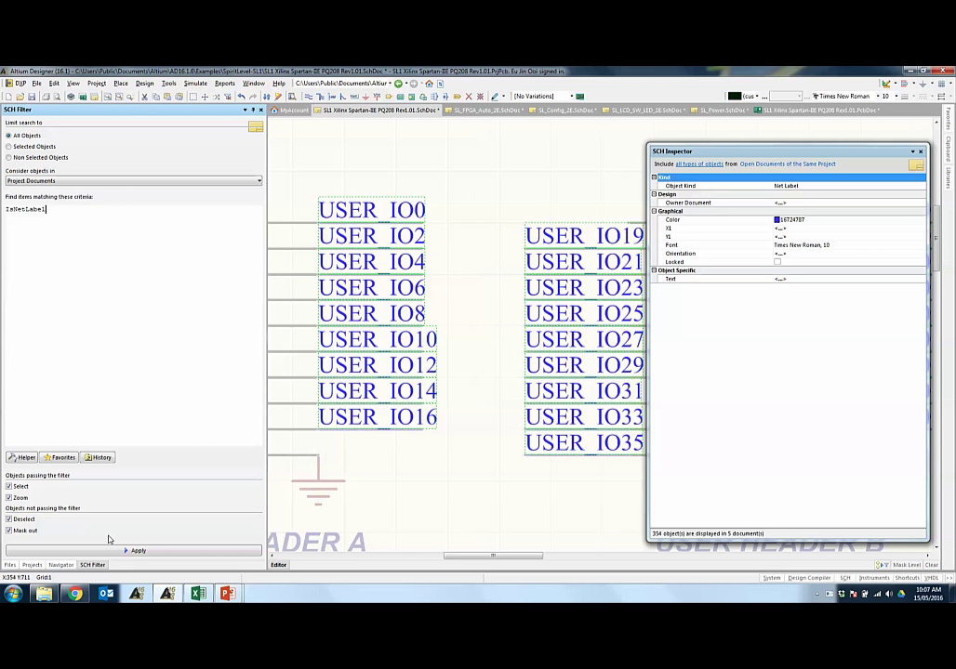
click(139, 551)
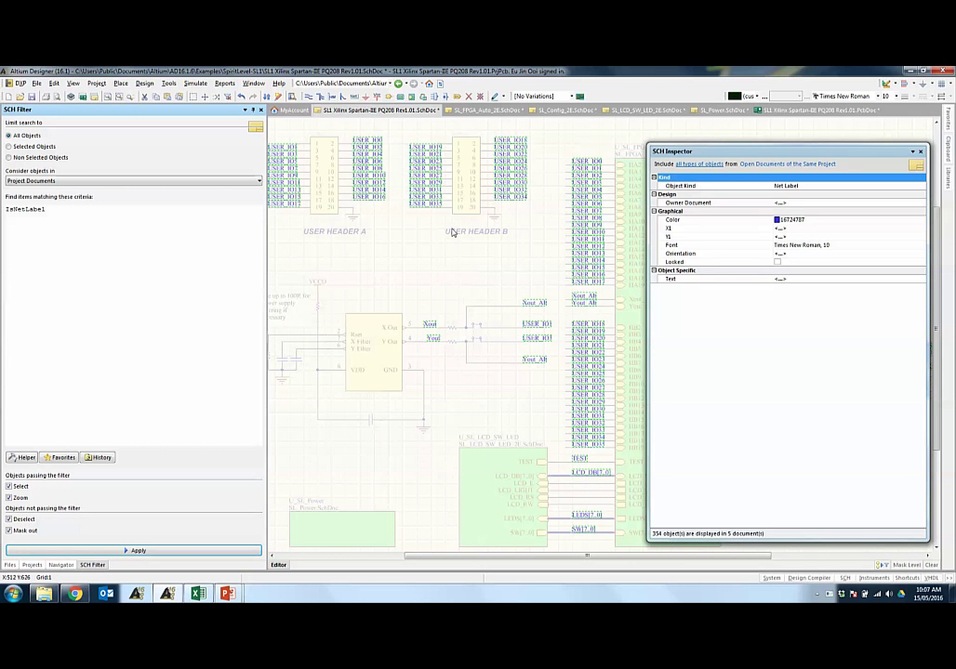
Check which net labels are selected by the filter on the FPGA, configuration, LCD and power sheets
click(491, 110)
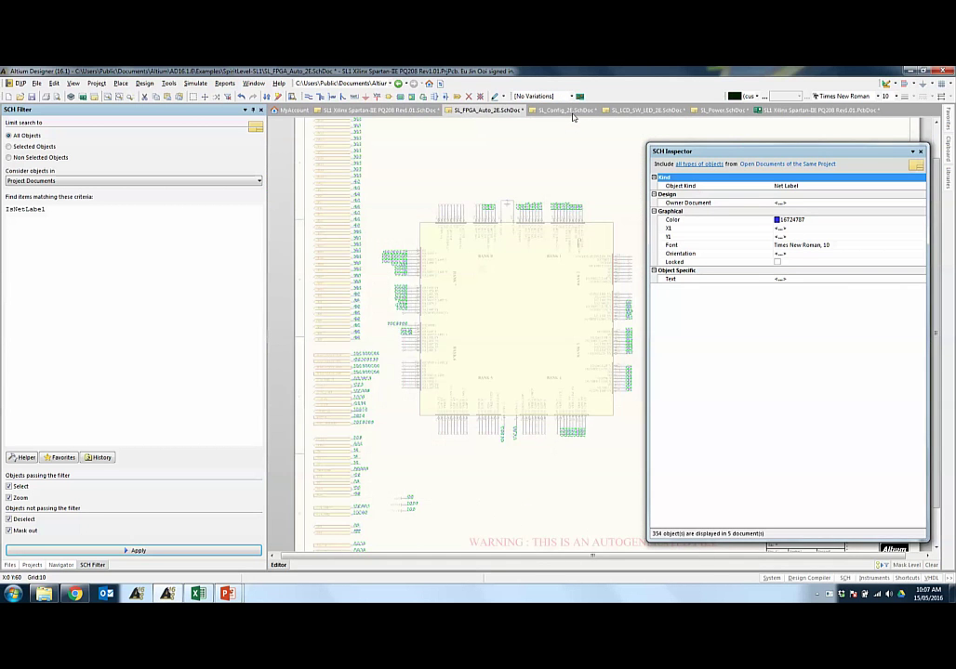
click(568, 110)
click(643, 110)
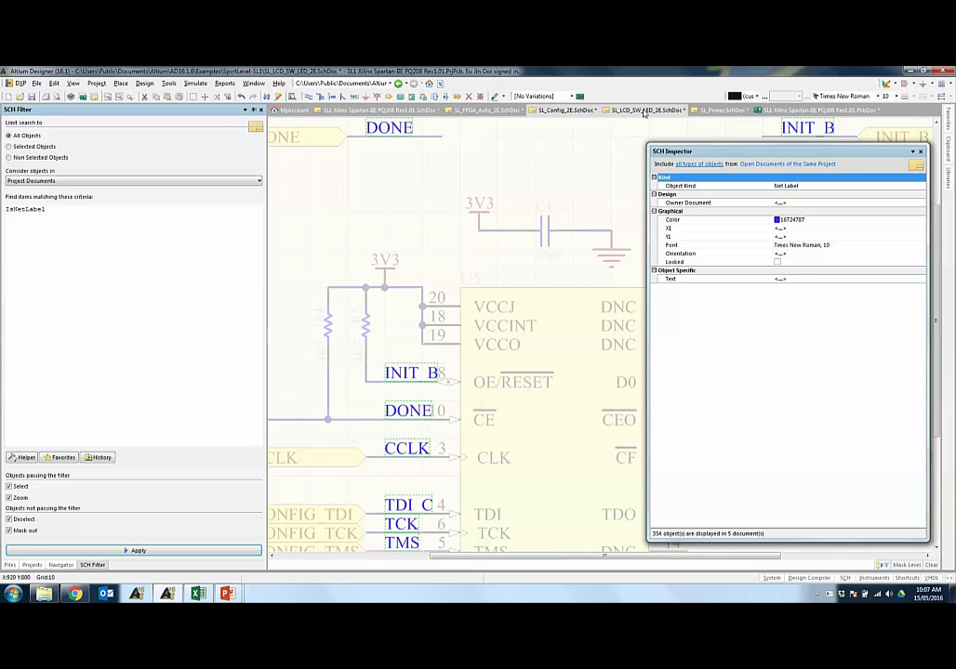
click(727, 109)
Set the color of all filtered net labels to green, value 39168, and check the result on the other sheets
click(837, 220)
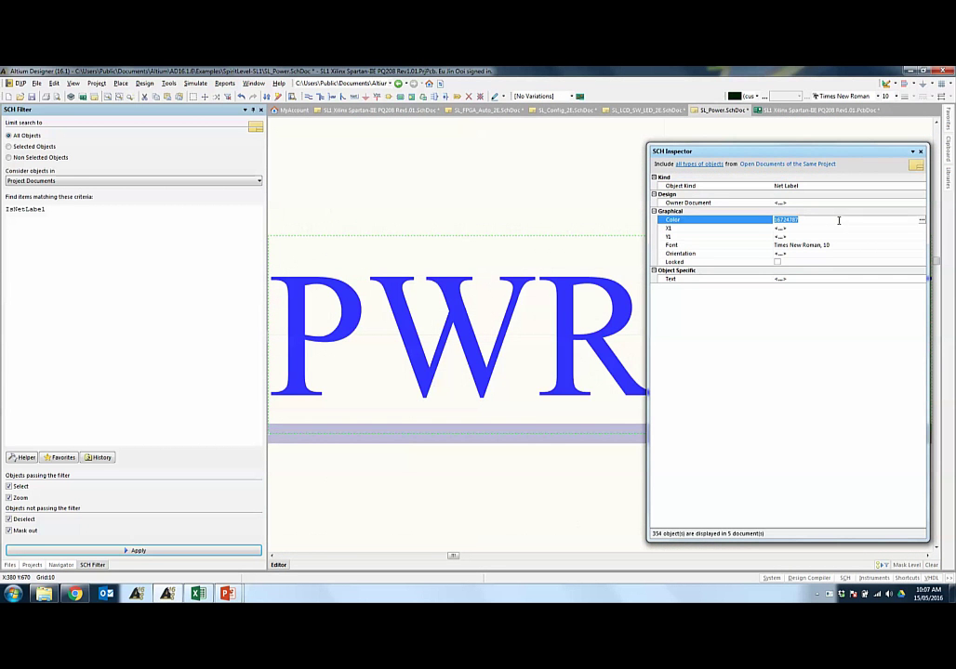
click(921, 219)
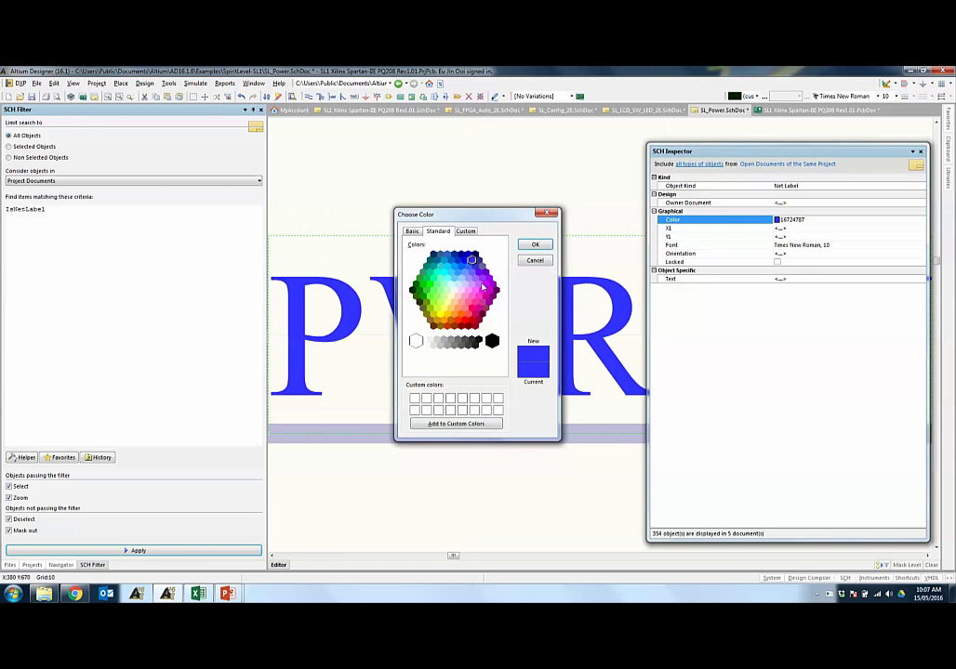
click(422, 296)
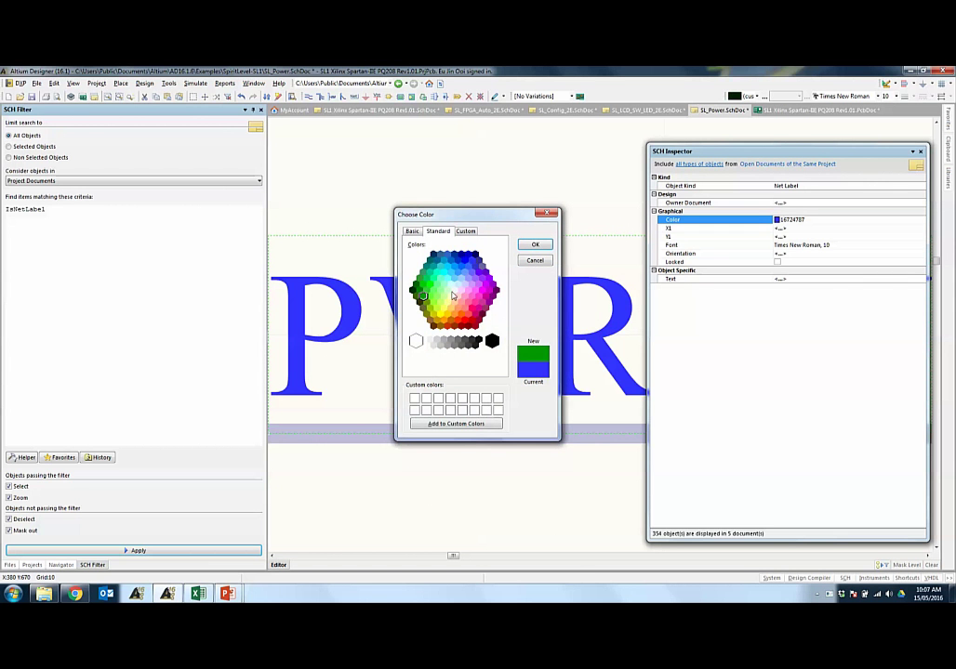
click(535, 244)
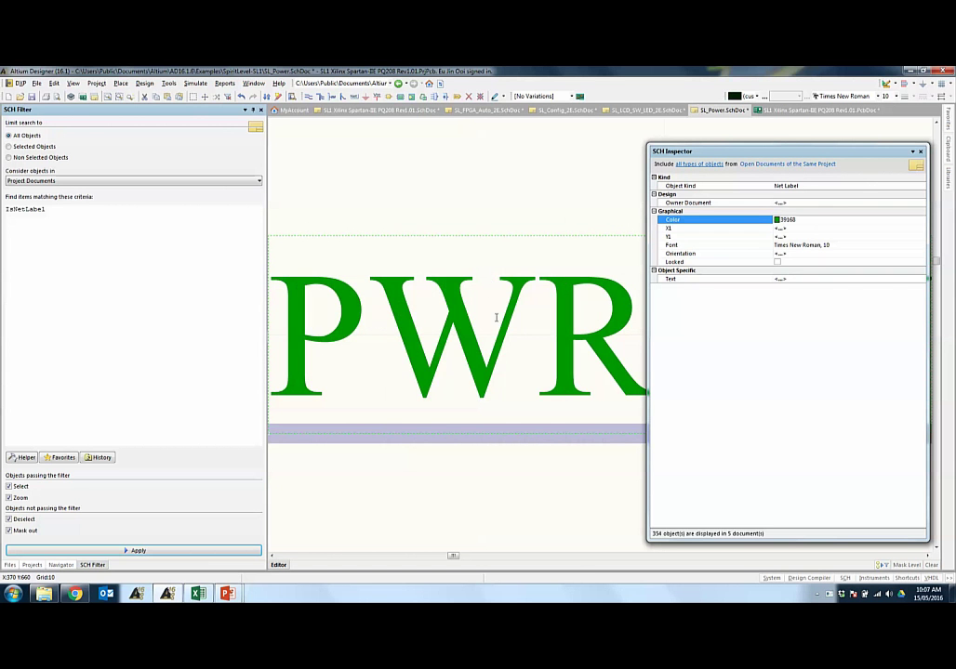
key(ctrl+Tab)
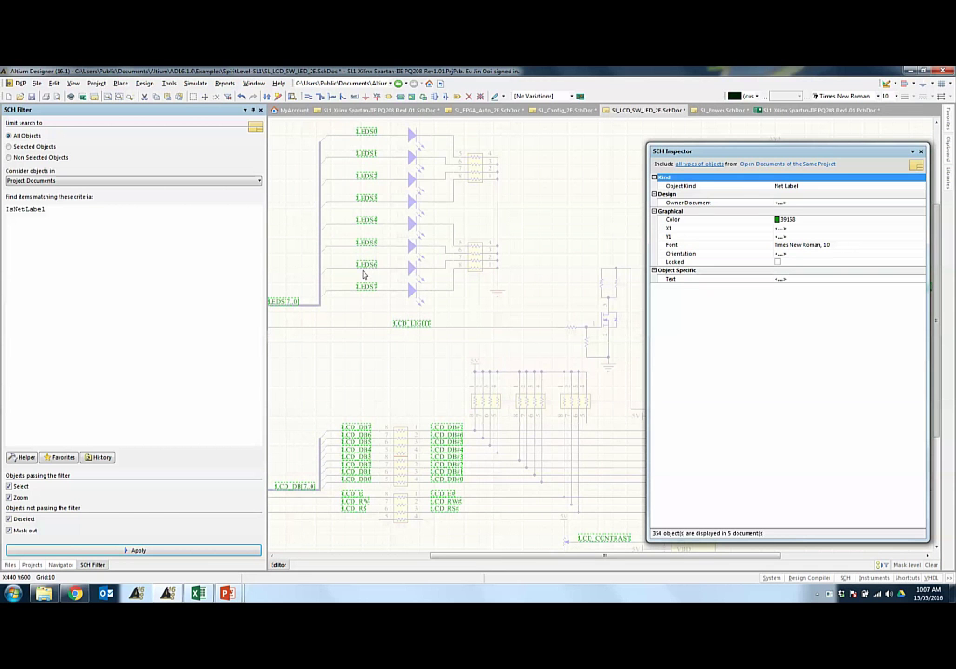
click(371, 110)
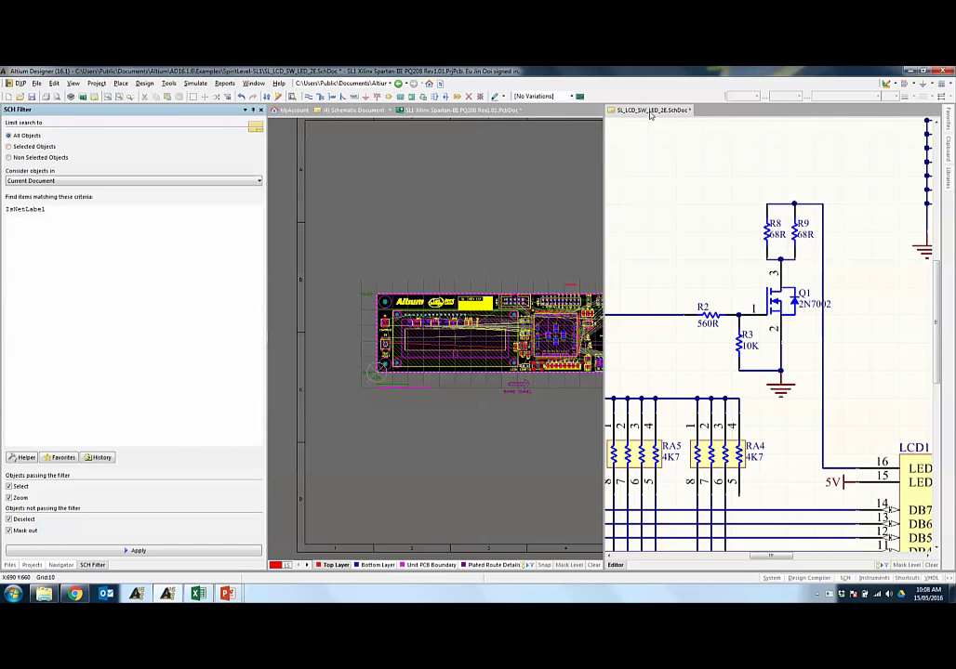
Check the Cross Select Mode option for the LCD schematic, and inspect the FPGA area of the board
ctrl+scroll(789, 264, down, 5)
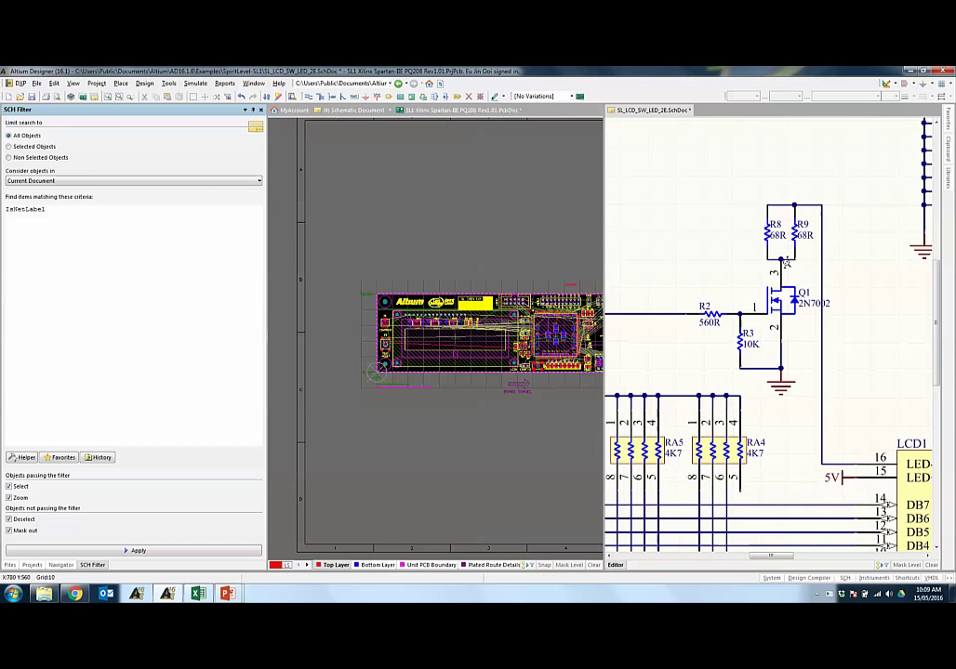
ctrl+scroll(788, 260, up, 5)
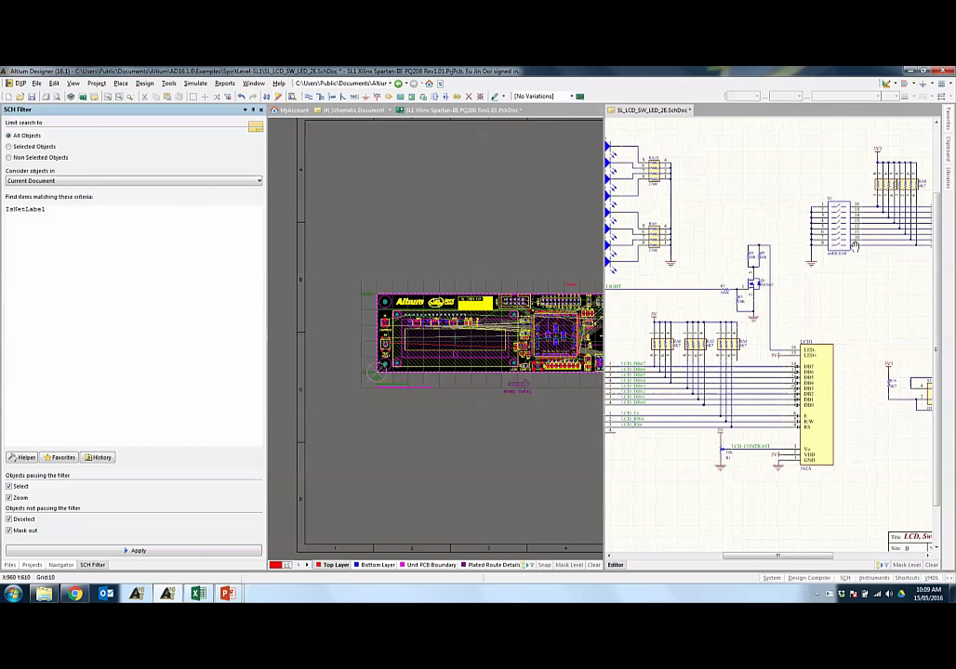
click(168, 83)
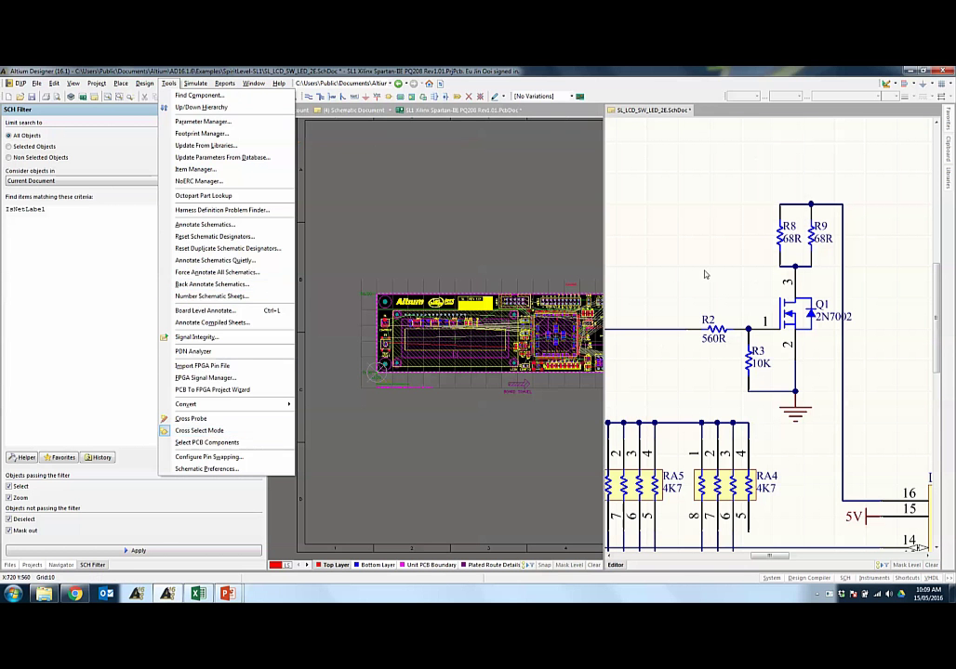
click(455, 335)
scroll(455, 335, up, 3)
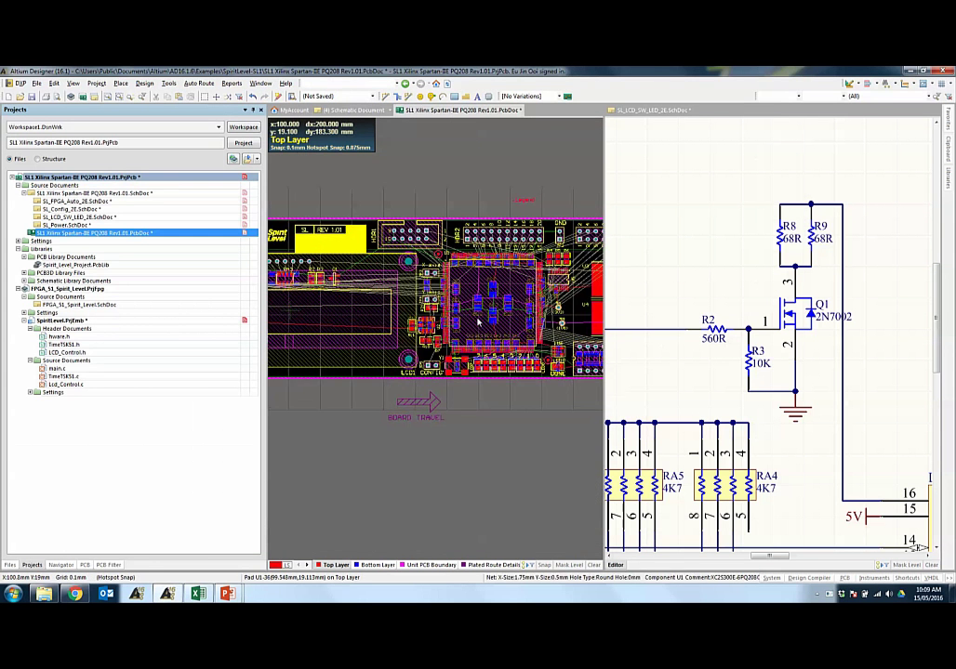
Start Find Similar Objects from resistor R2 and set the component designator criterion to R* with the Same match
click(820, 245)
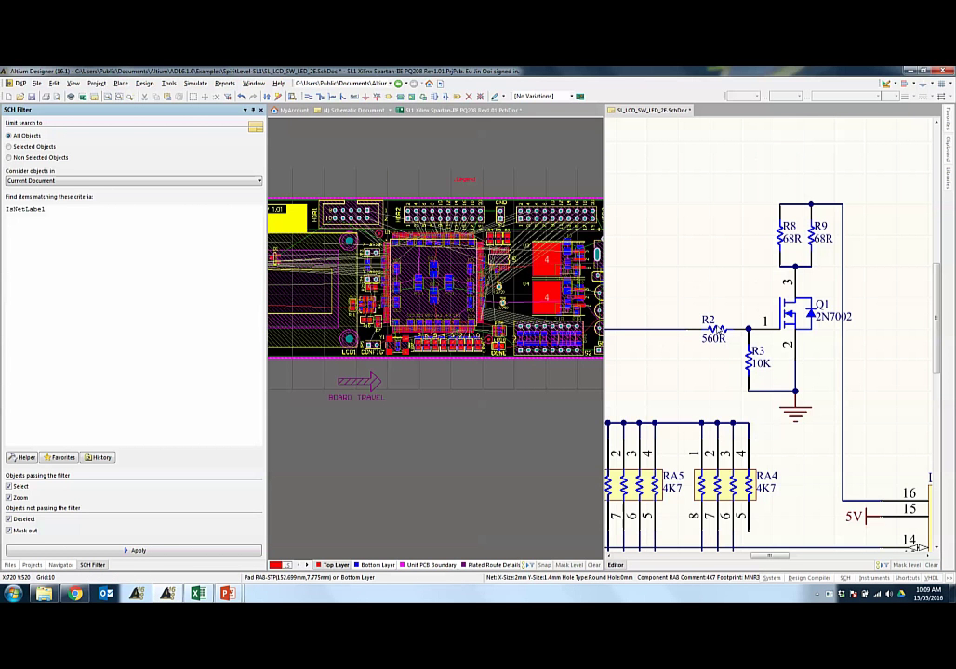
click(721, 329)
right_click(719, 318)
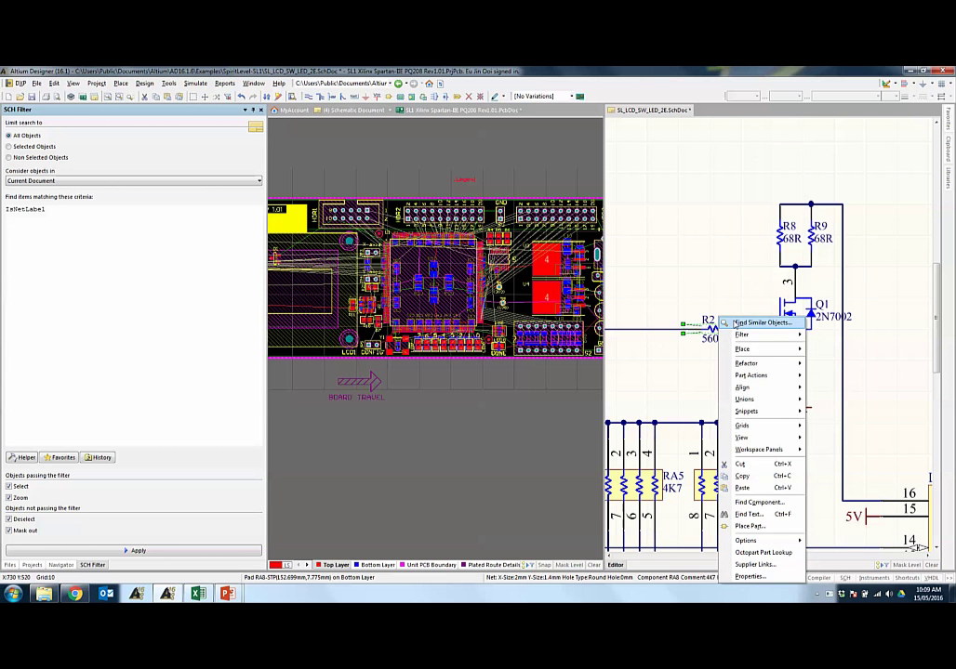
click(734, 322)
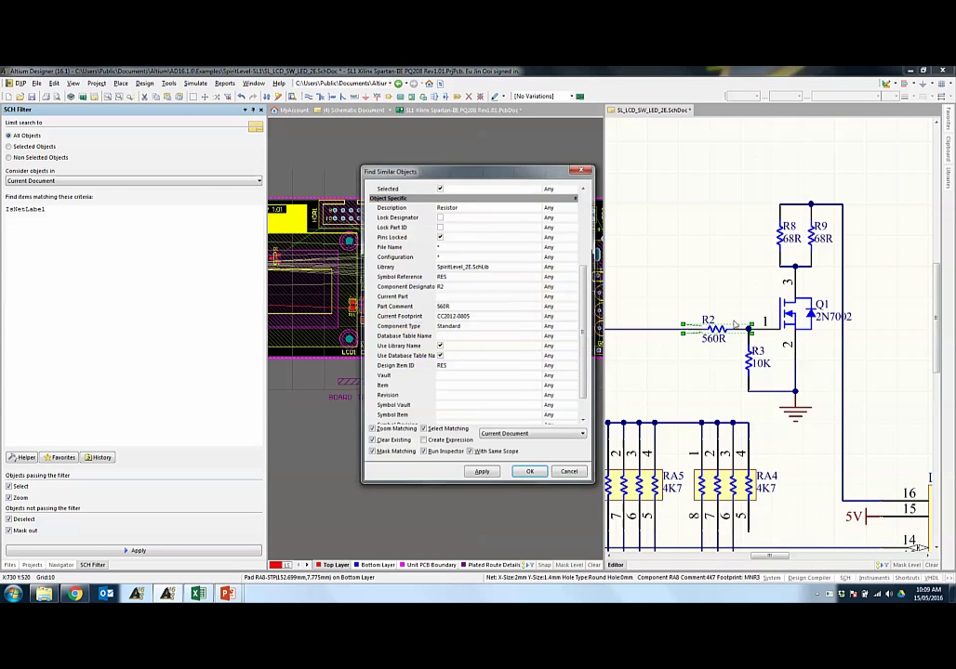
click(456, 288)
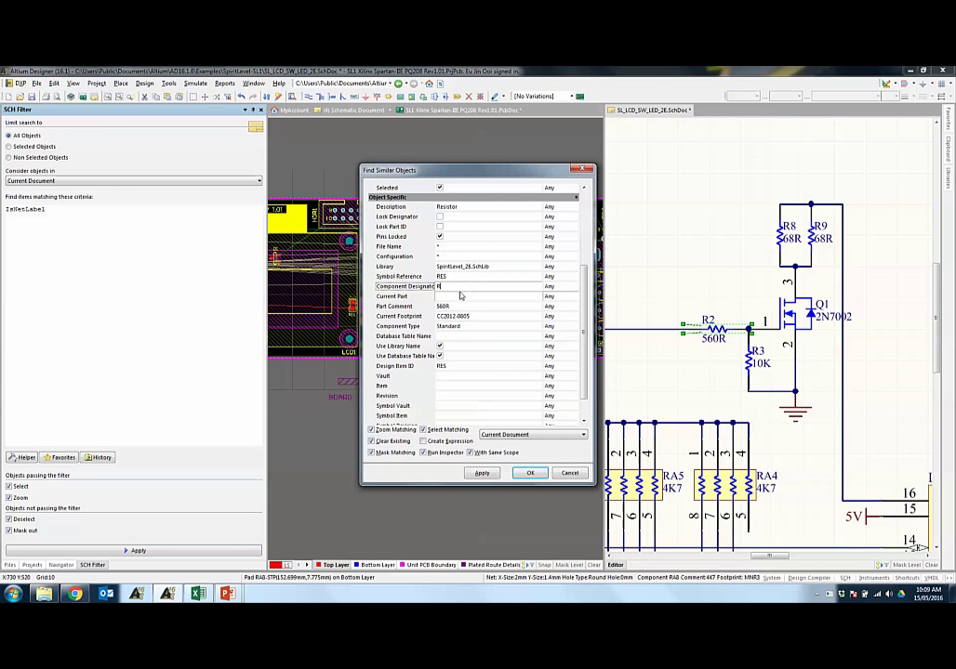
text(*)
click(549, 289)
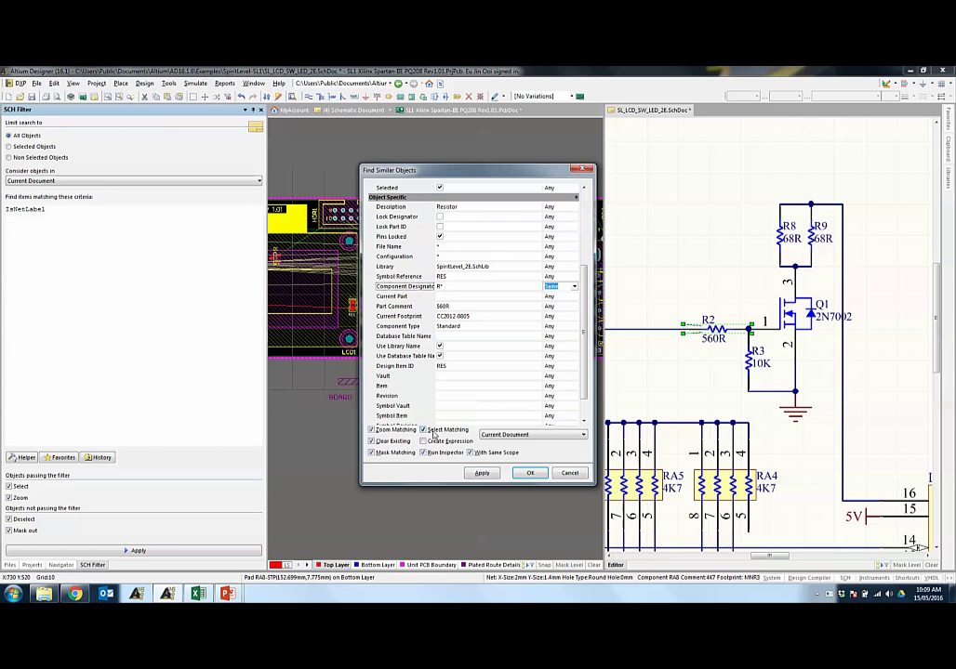
Run the similar-object search with Current Document as its scope, and close the SCH Inspector
click(509, 436)
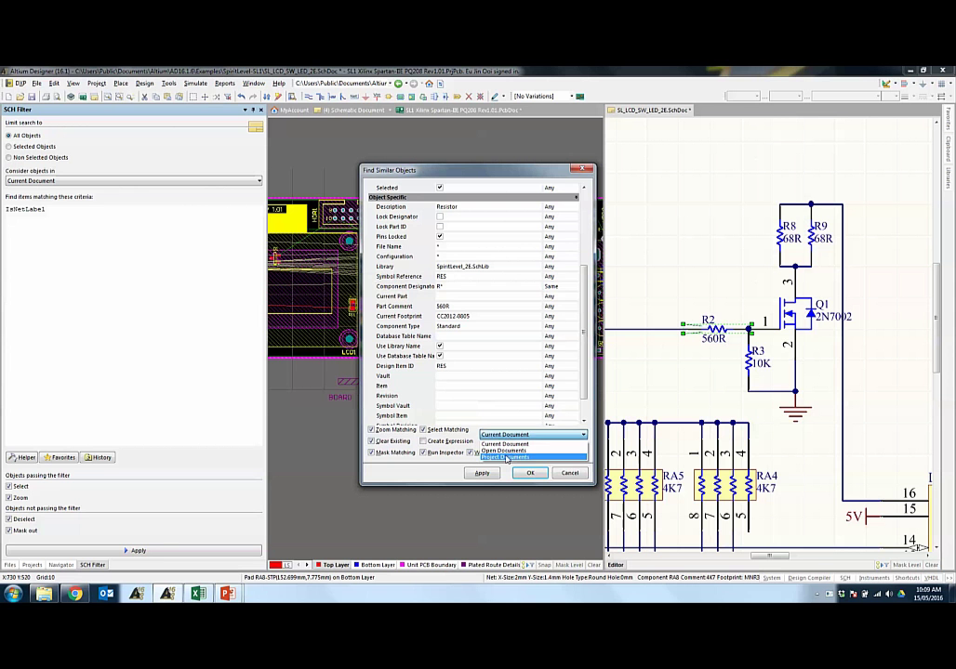
click(502, 444)
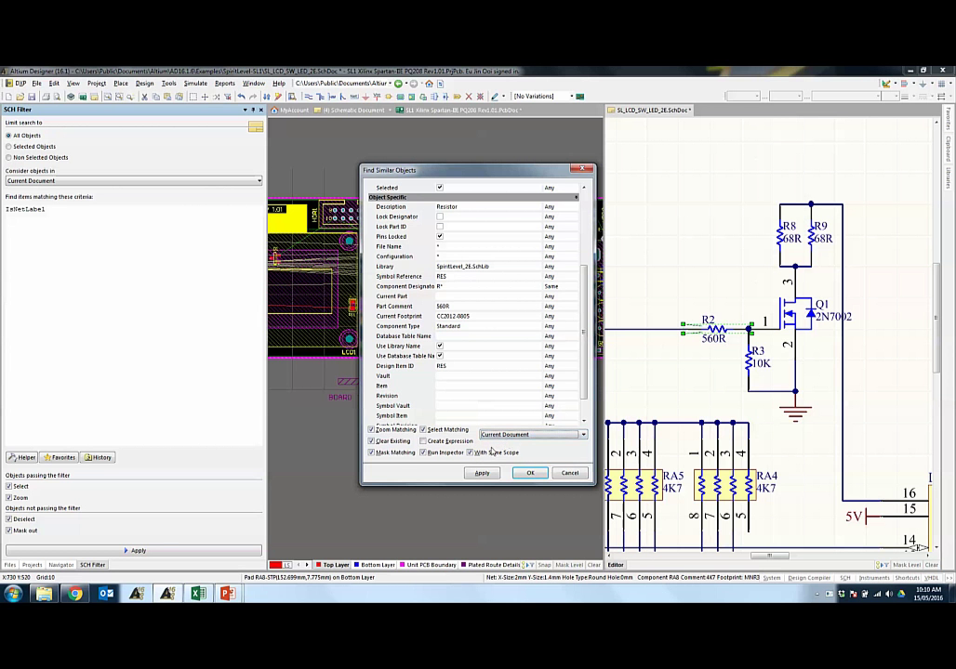
click(529, 472)
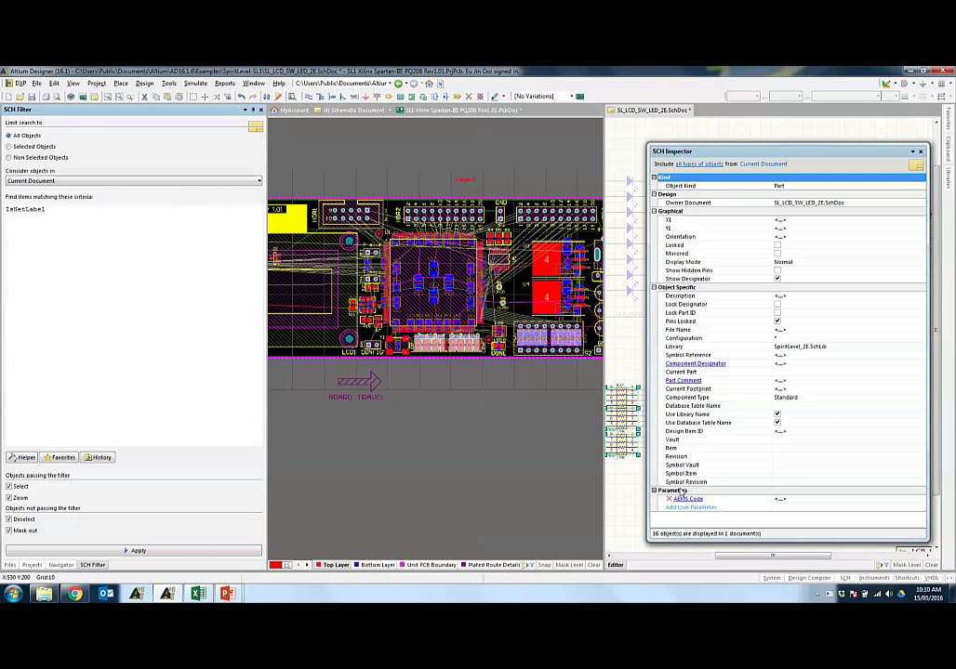
click(921, 151)
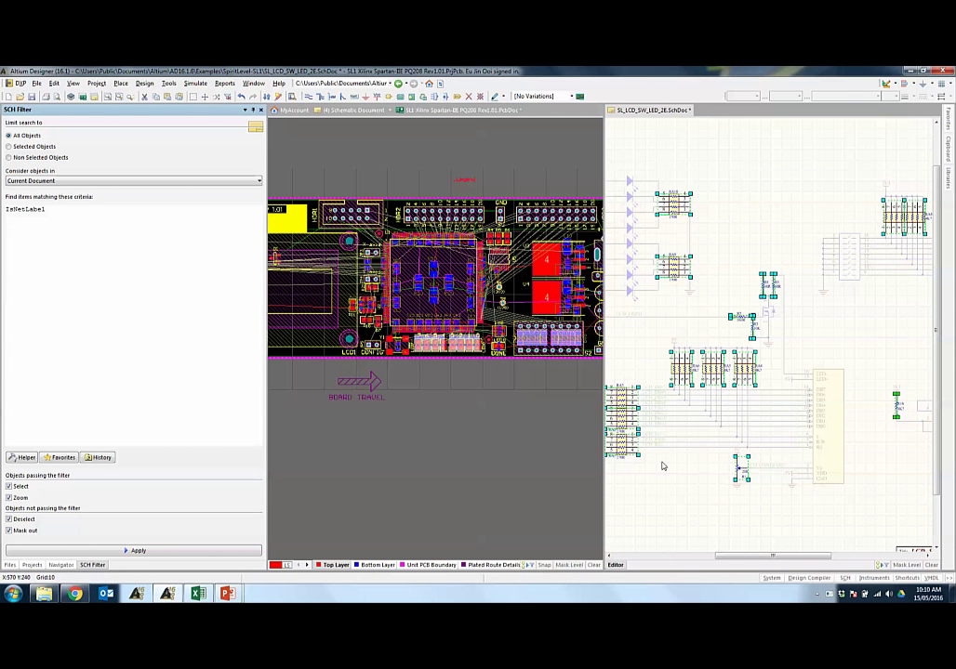
Merge all document windows into one view and inspect the cross-selected resistors on the PCB
right_click(633, 114)
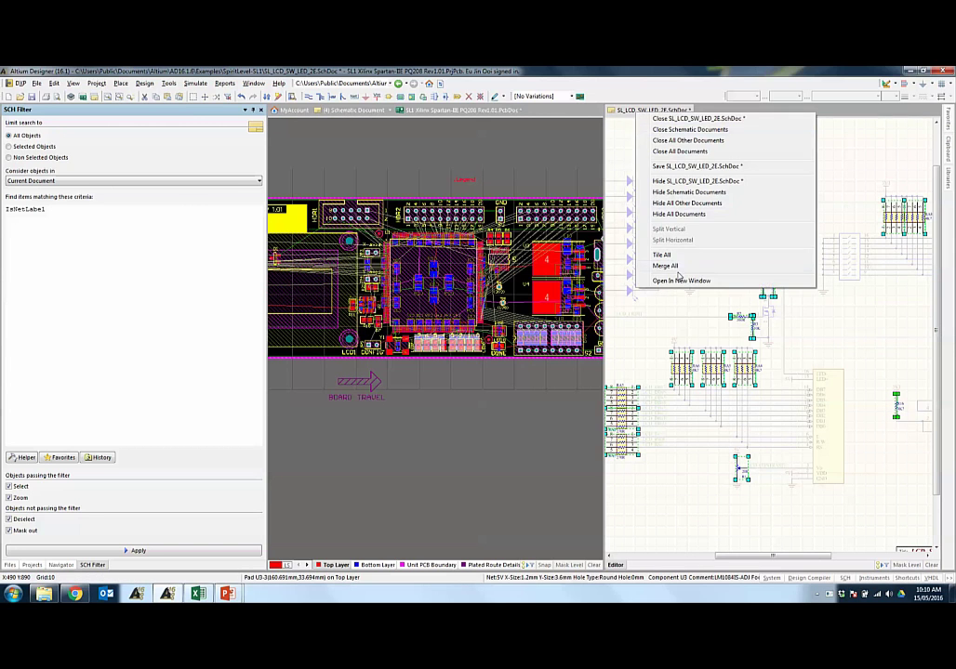
click(678, 268)
ctrl+scroll(489, 290, up, 3)
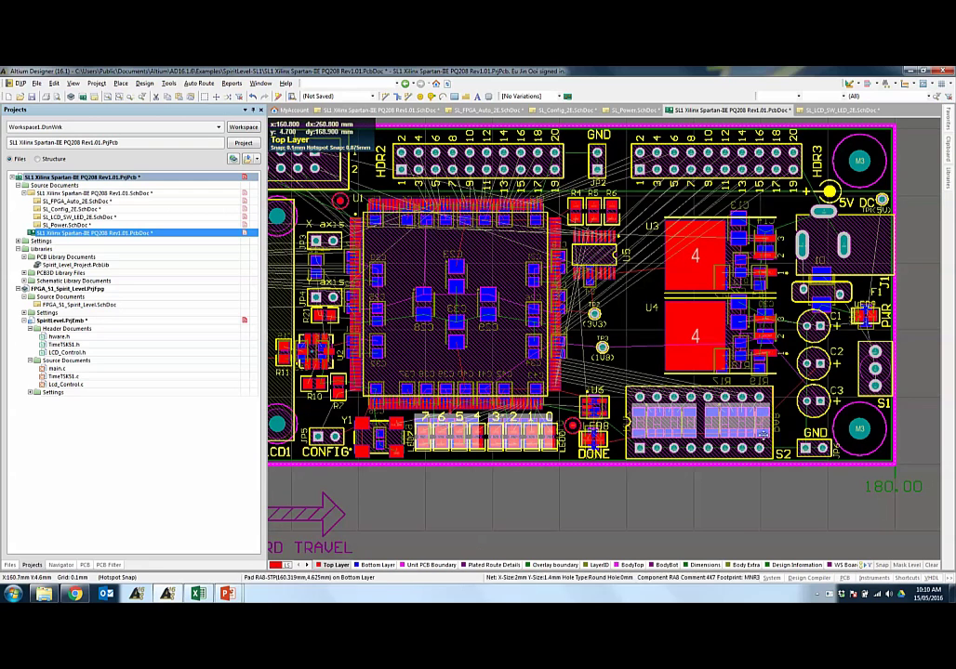
shift+scroll(328, 283, left, 3)
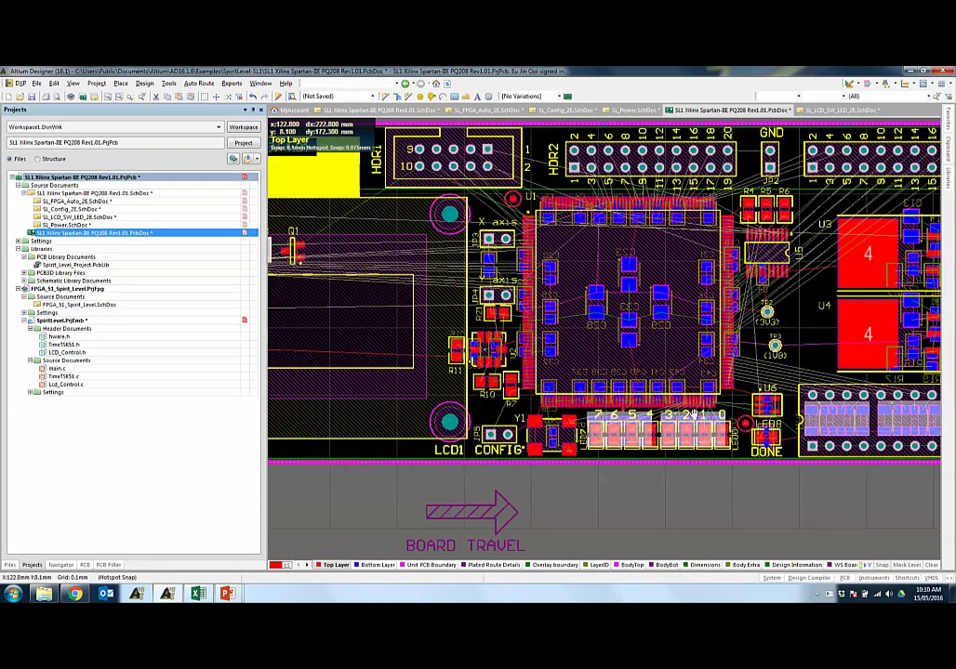
ctrl+scroll(480, 318, down, 4)
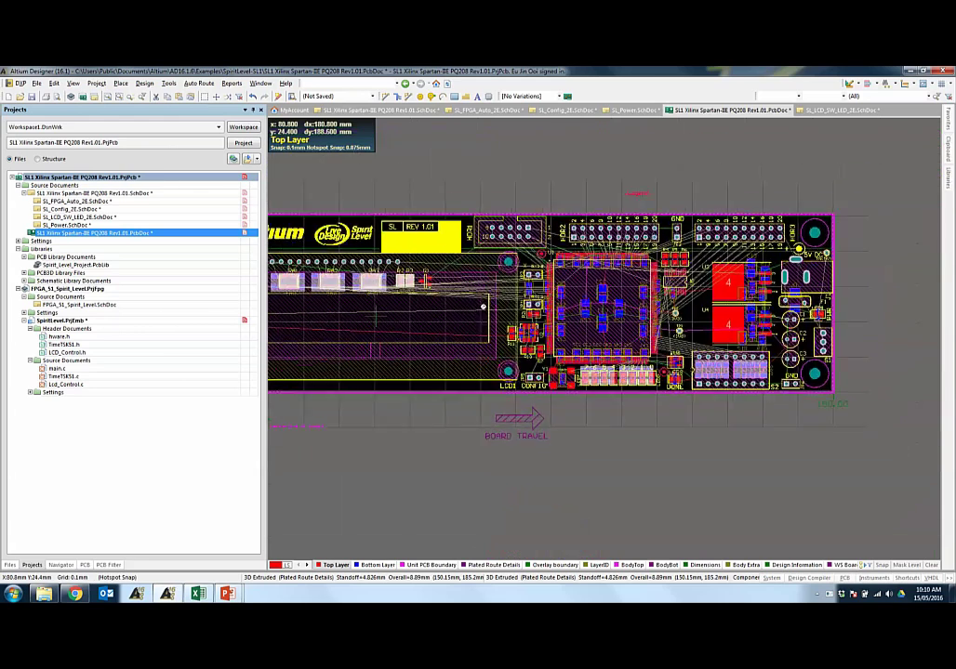
ctrl+scroll(480, 318, up, 5)
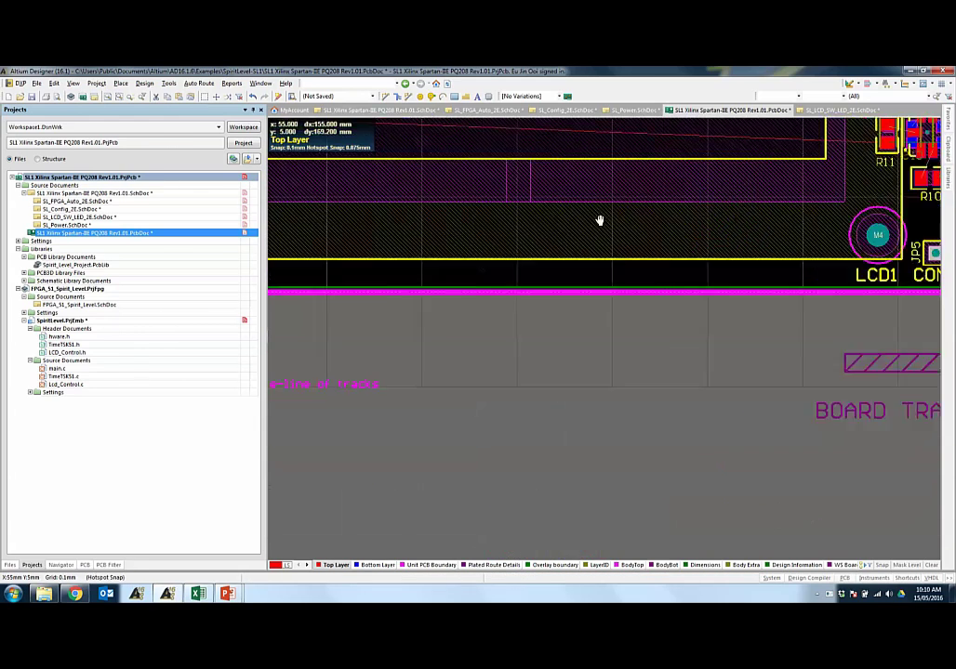
Use Reposition Selected Components to place the 16 selected resistors and arrays one by one below the board, rotating one array
click(171, 83)
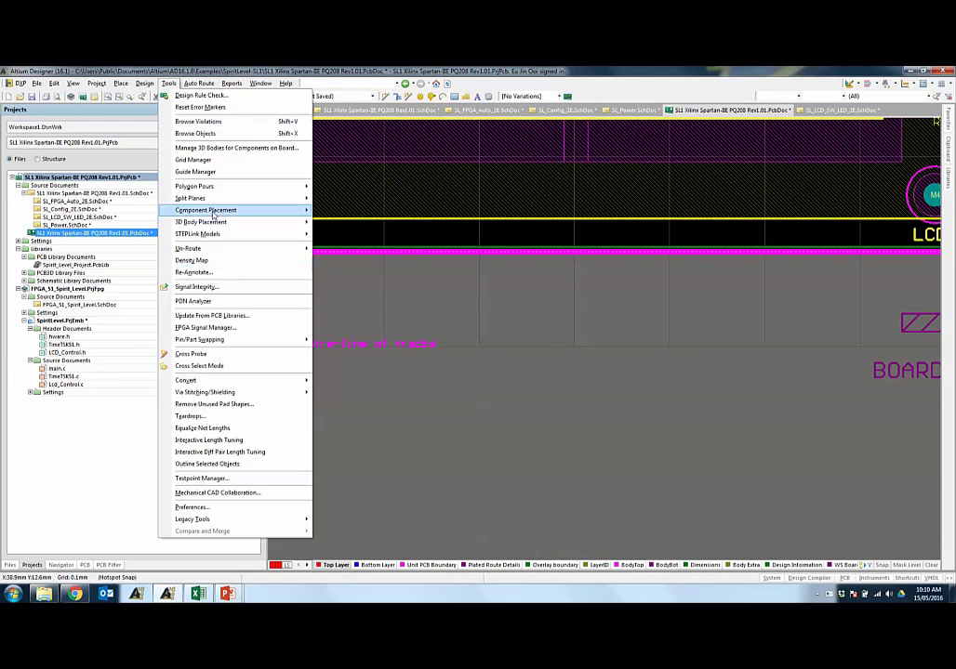
mouse_move(228, 213)
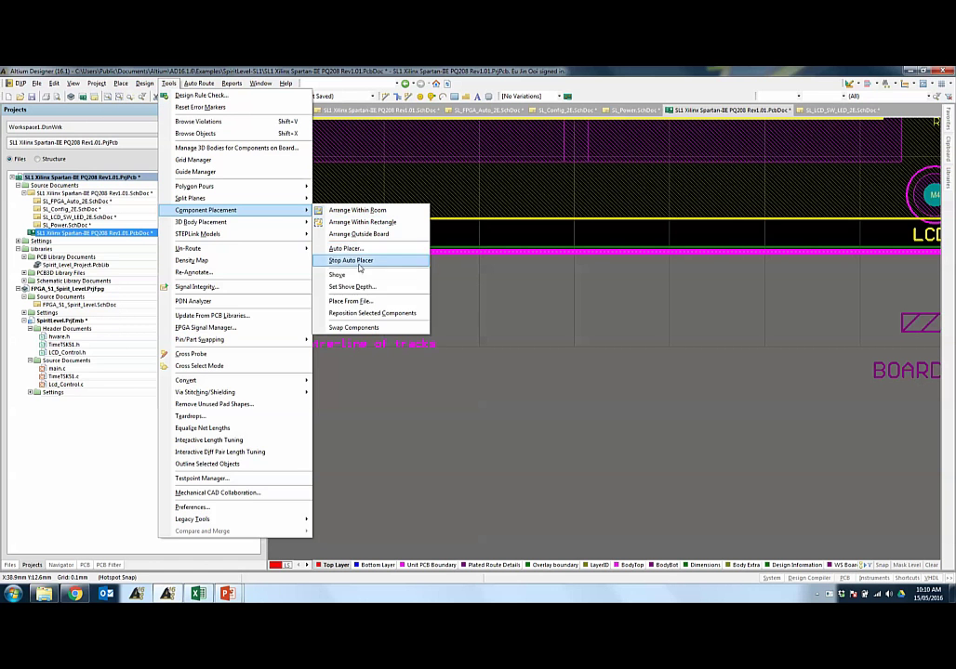
click(360, 315)
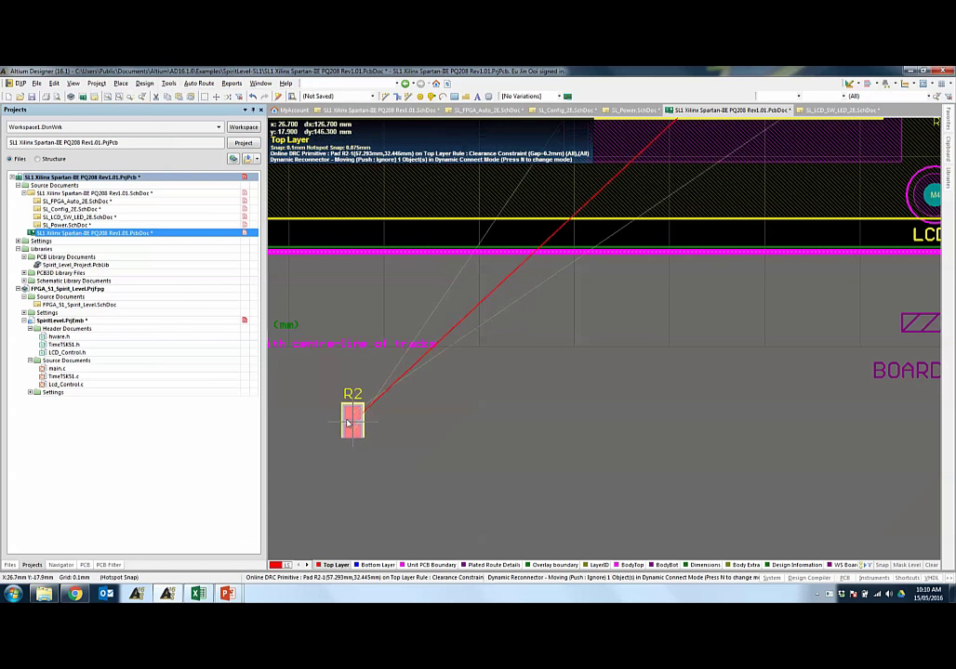
click(348, 421)
click(417, 439)
click(505, 456)
click(685, 468)
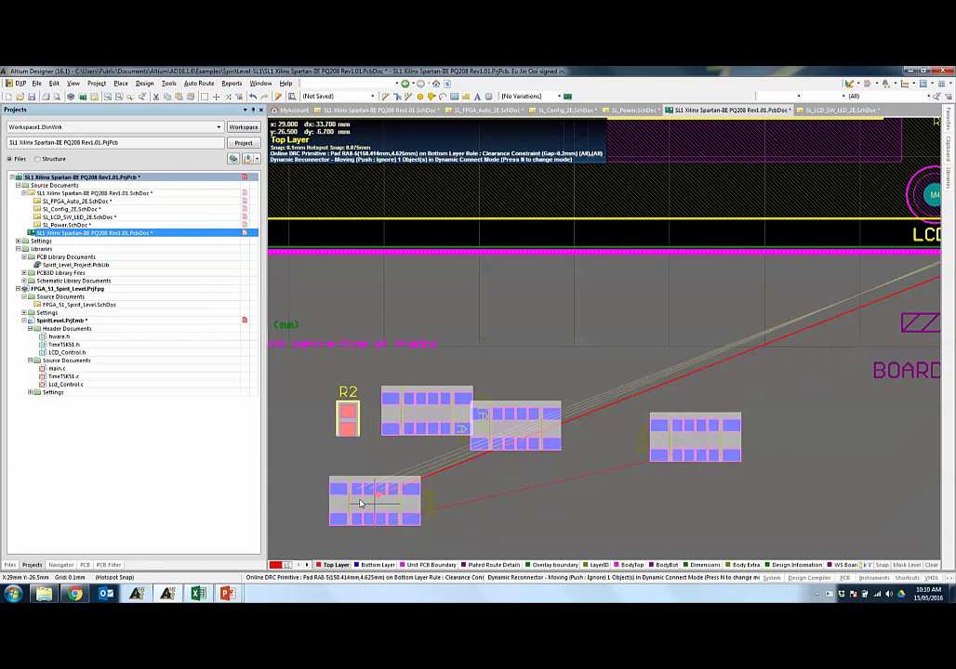
key(space)
click(290, 512)
click(397, 510)
click(513, 517)
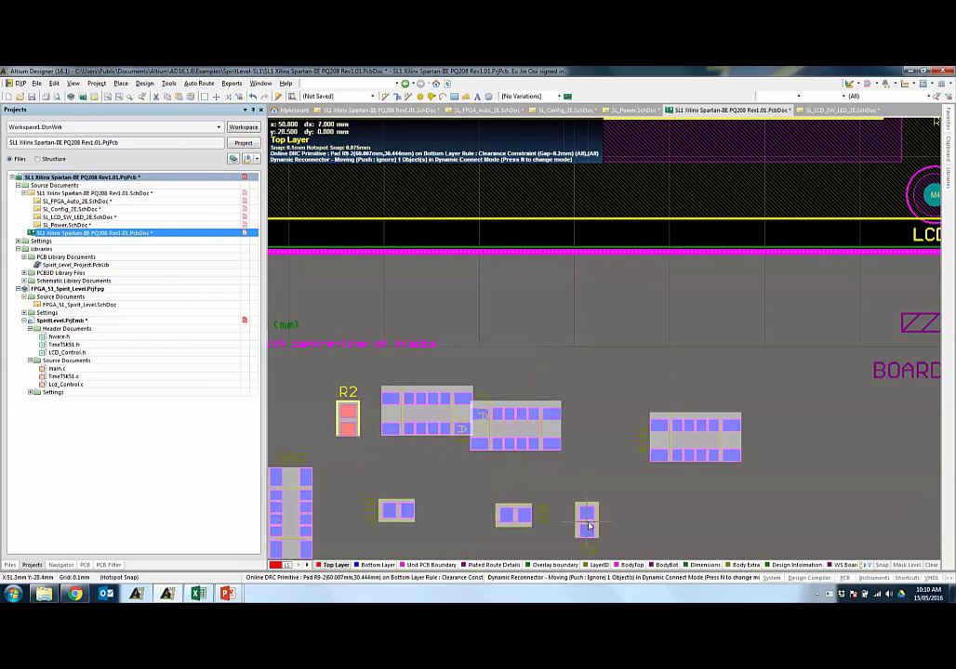
click(588, 519)
click(699, 500)
click(834, 450)
click(589, 310)
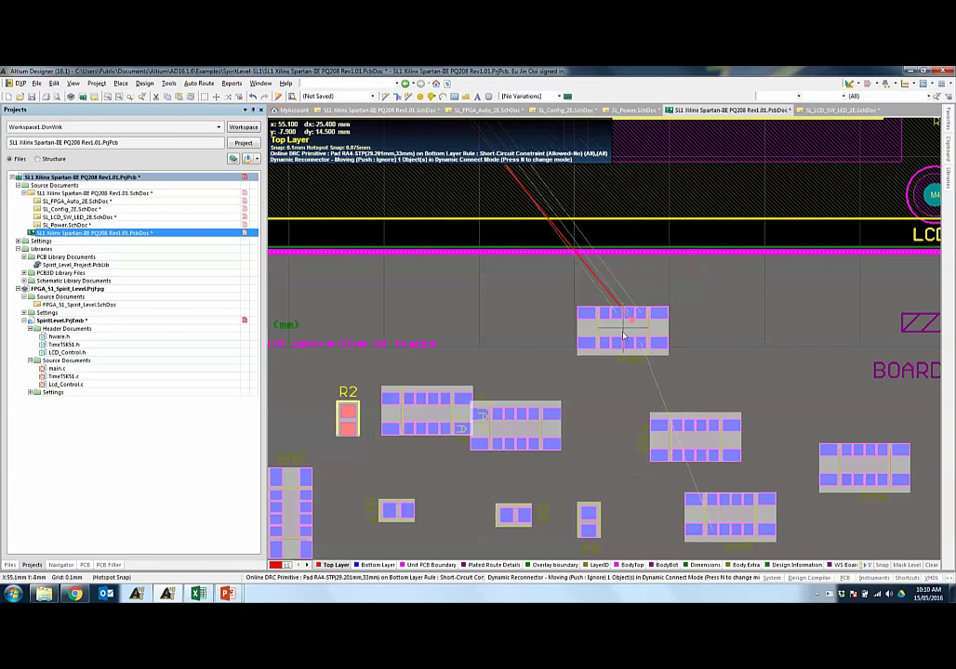
click(741, 345)
click(809, 358)
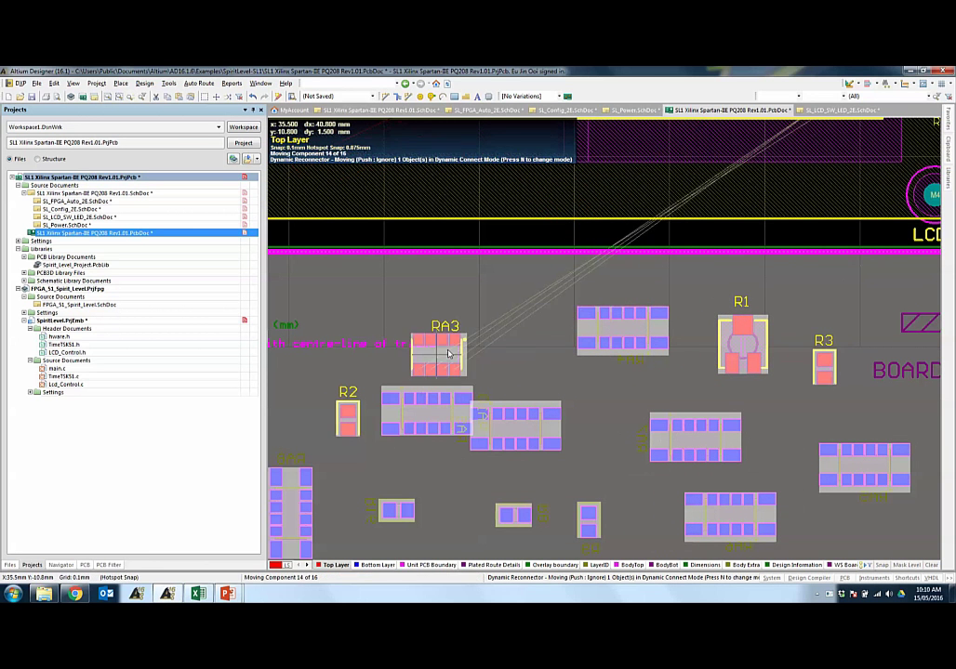
click(474, 331)
click(344, 288)
click(300, 374)
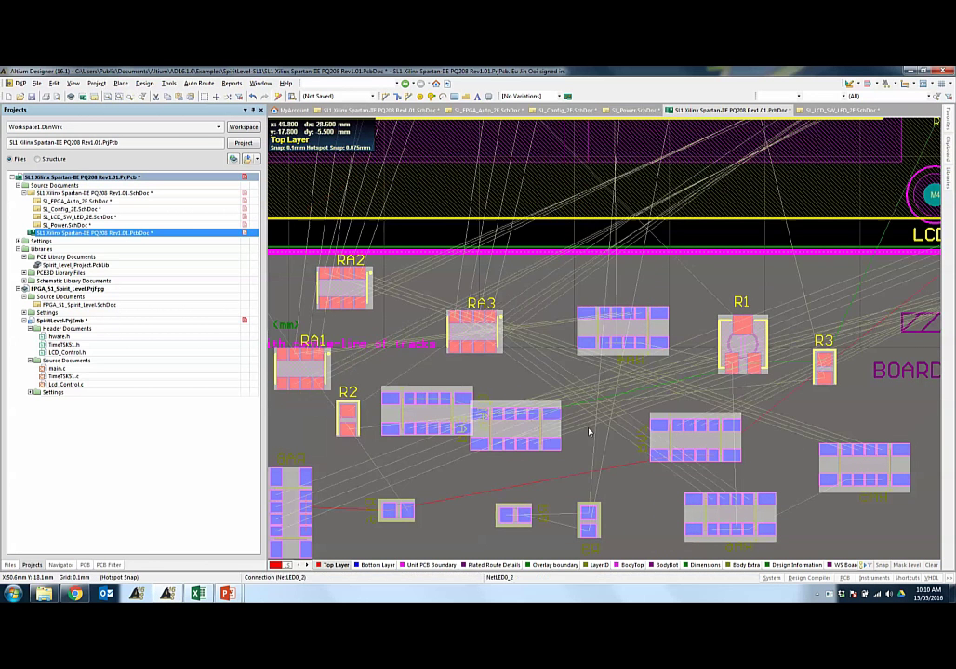
Arrange the selected resistors and arrays within a rectangle in the empty area below the scattered parts
ctrl+scroll(537, 445, down, 1)
scroll(538, 445, down, 2)
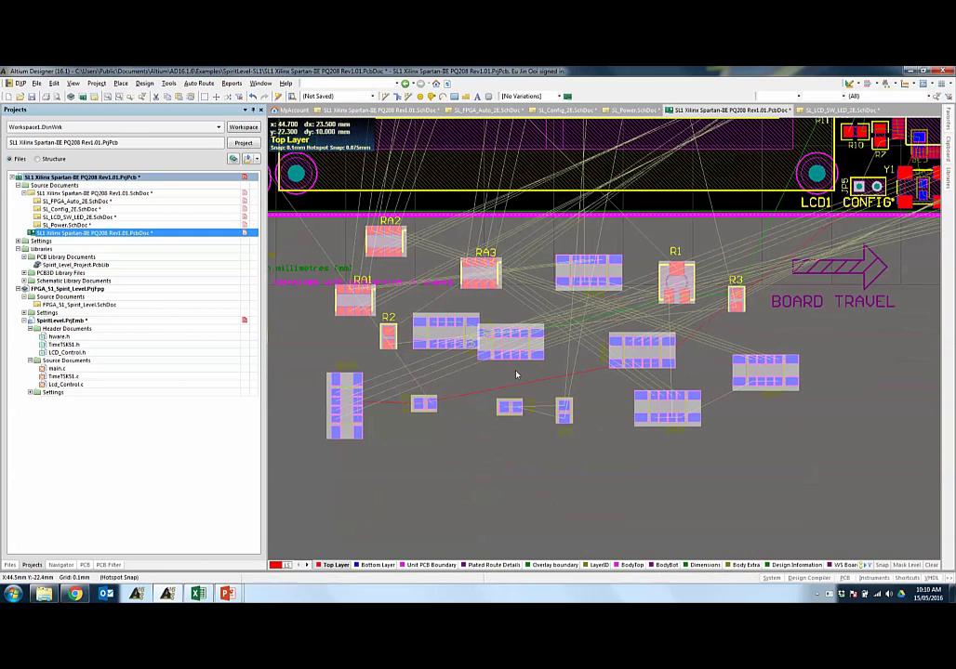
click(168, 83)
mouse_move(213, 212)
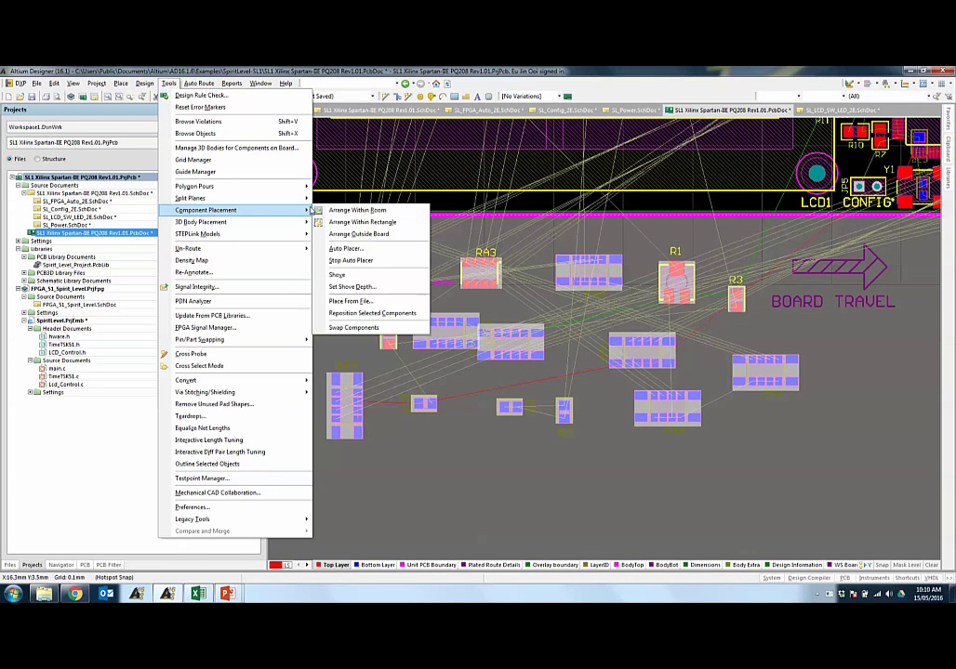
click(374, 223)
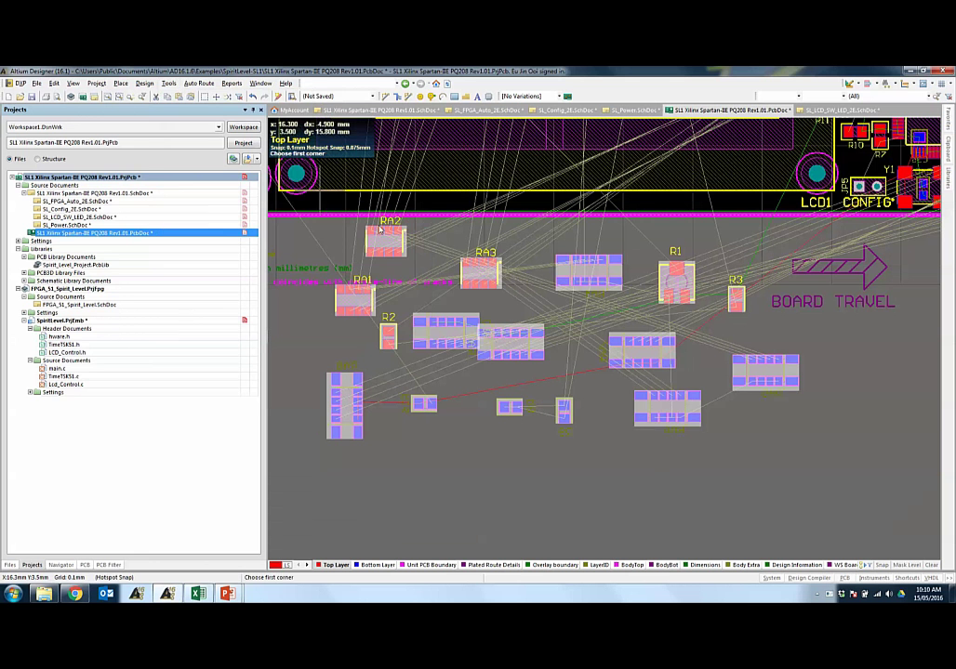
click(454, 443)
click(751, 537)
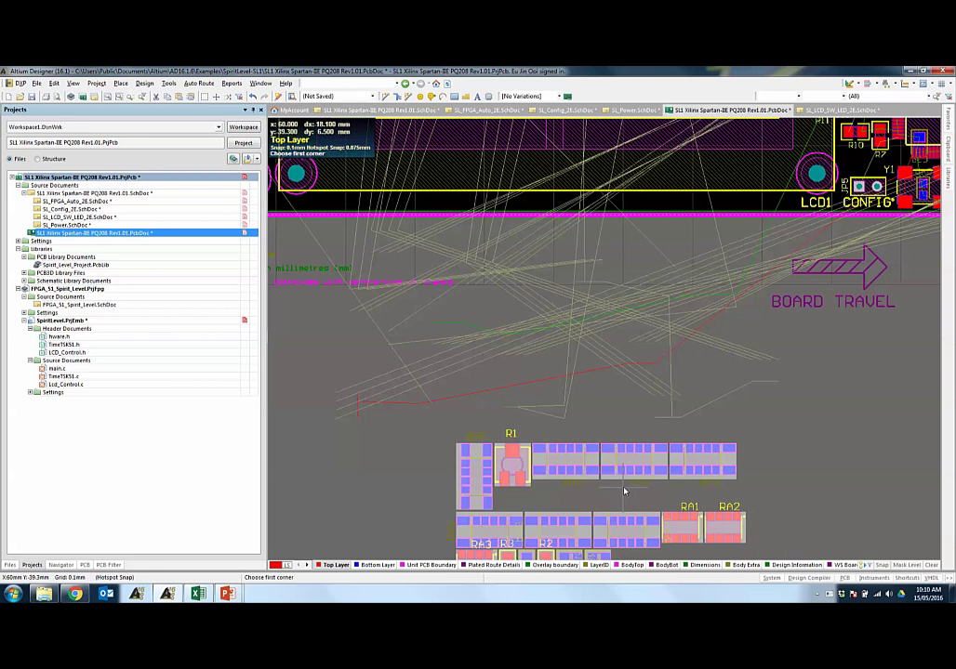
Hide all connection lines on the PCB
scroll(542, 394, down, 5)
ctrl+scroll(577, 320, up, 2)
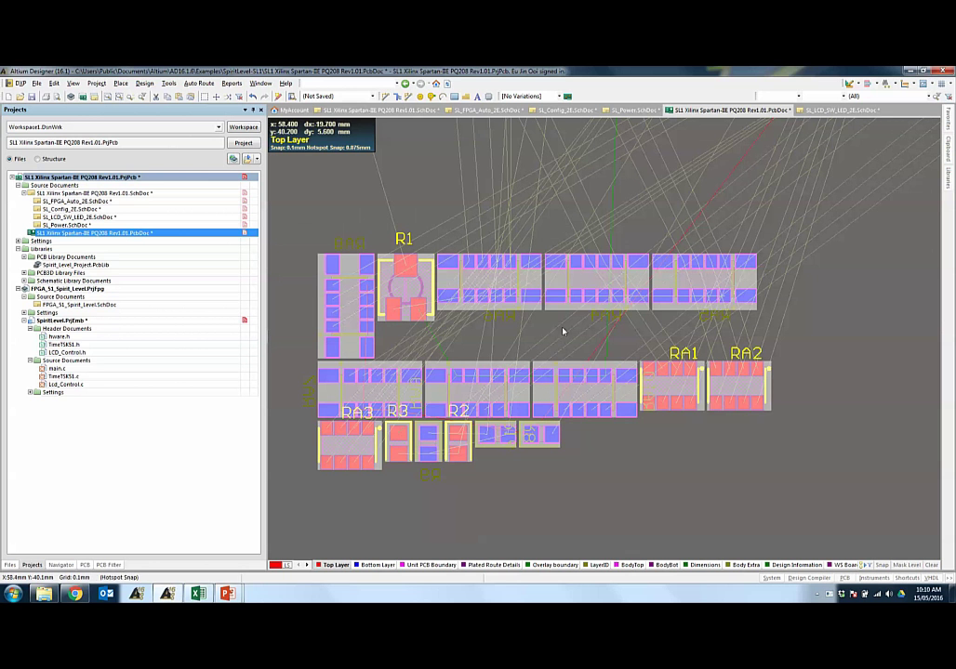
right_click(539, 297)
mouse_move(595, 313)
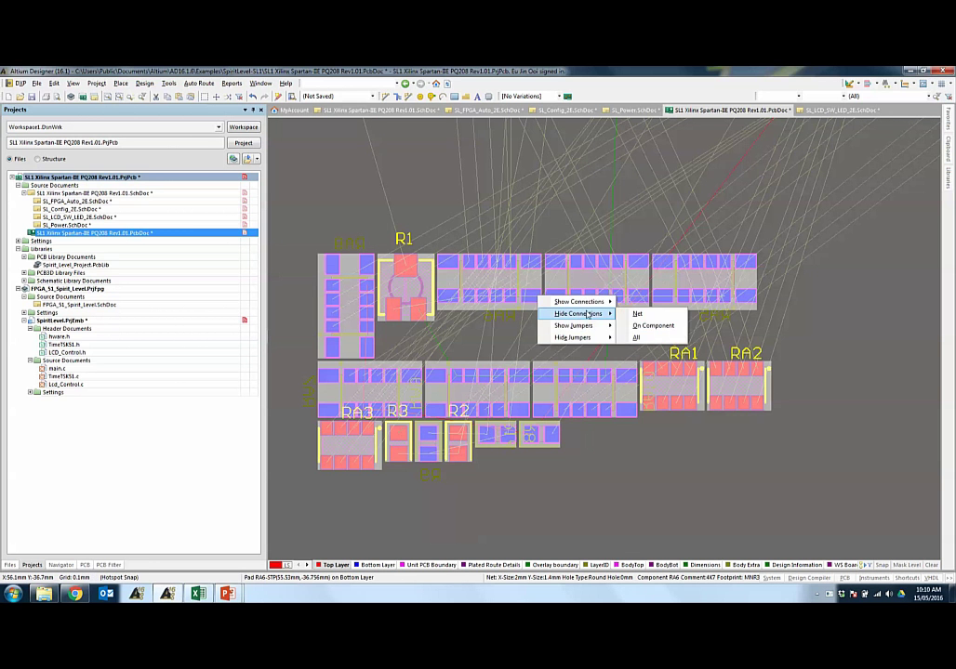
click(648, 338)
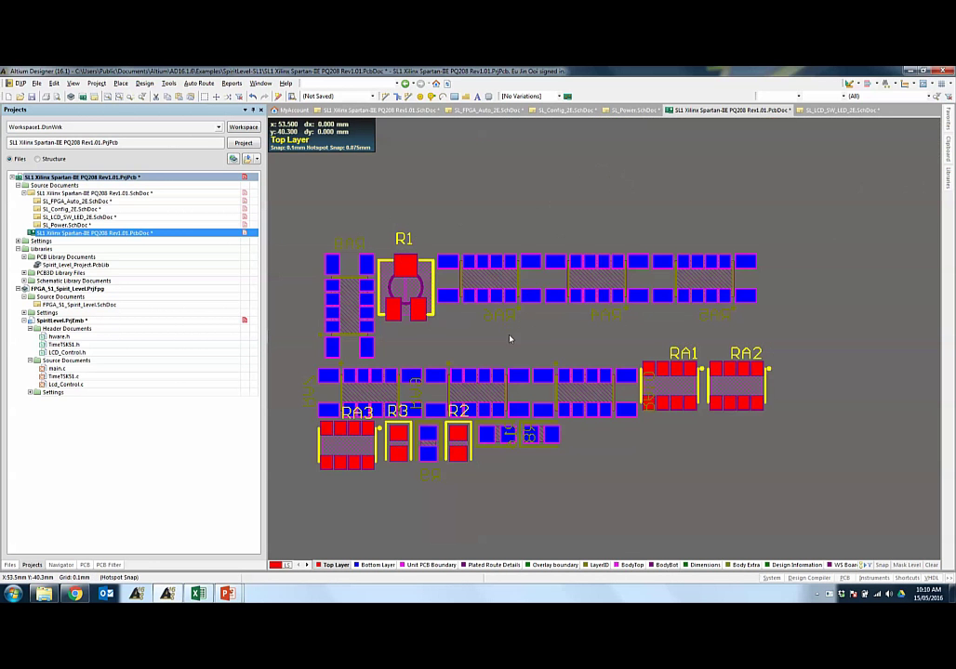
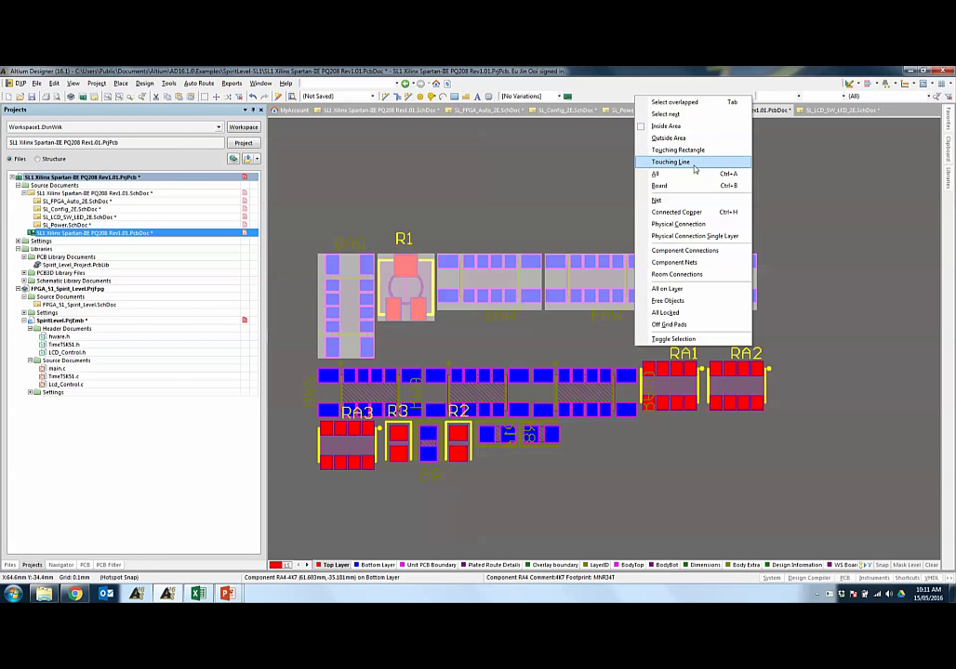
click(693, 162)
click(290, 217)
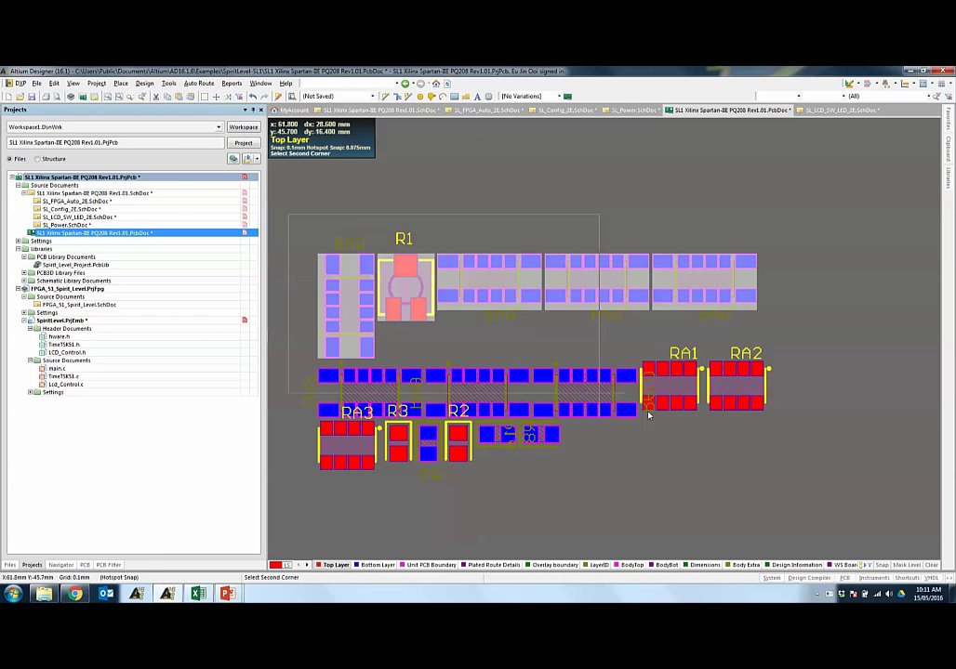
right_click(817, 387)
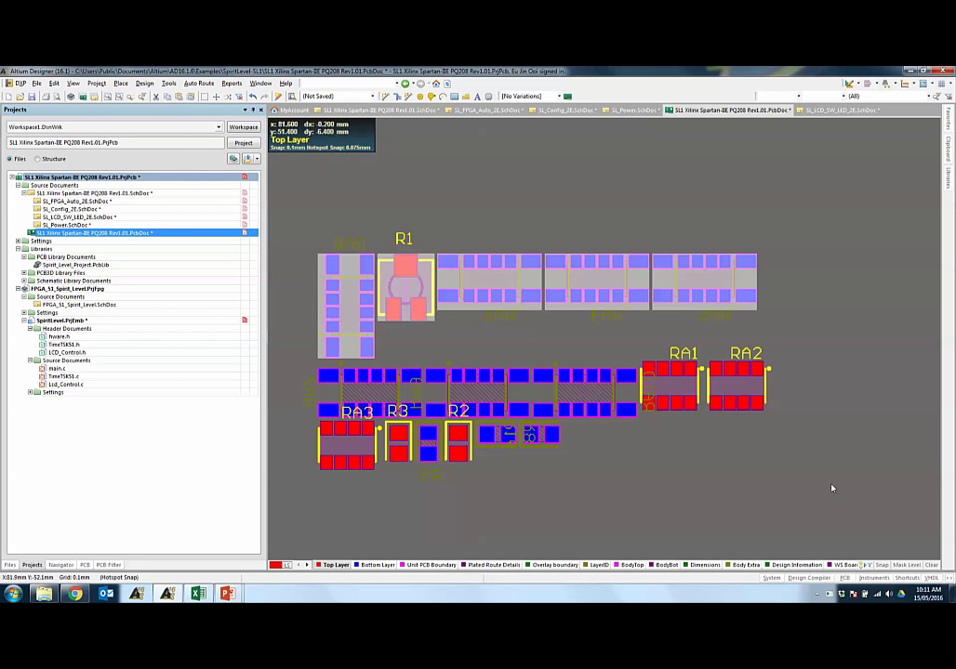
Use the PCB Inspector to set the selected components' layer to Top Layer and finally to Bottom Layer, and clear the selection
click(847, 578)
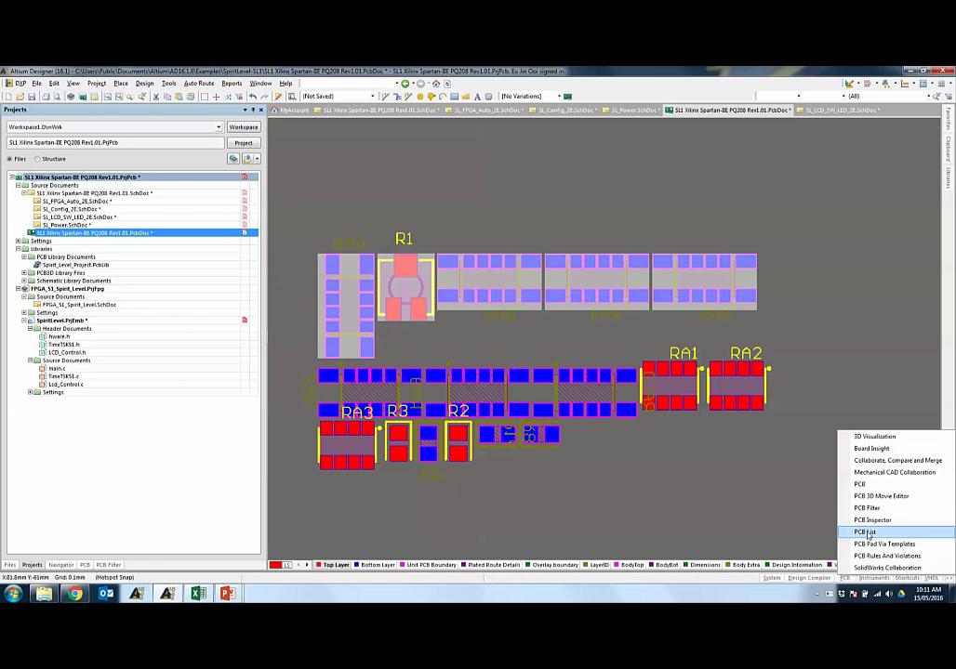
click(872, 519)
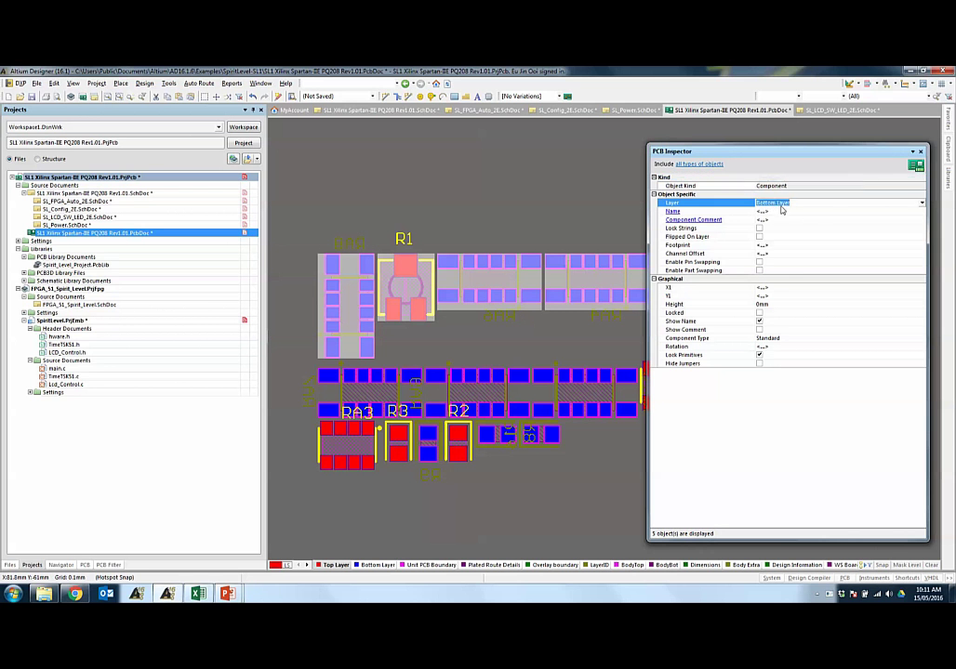
click(919, 202)
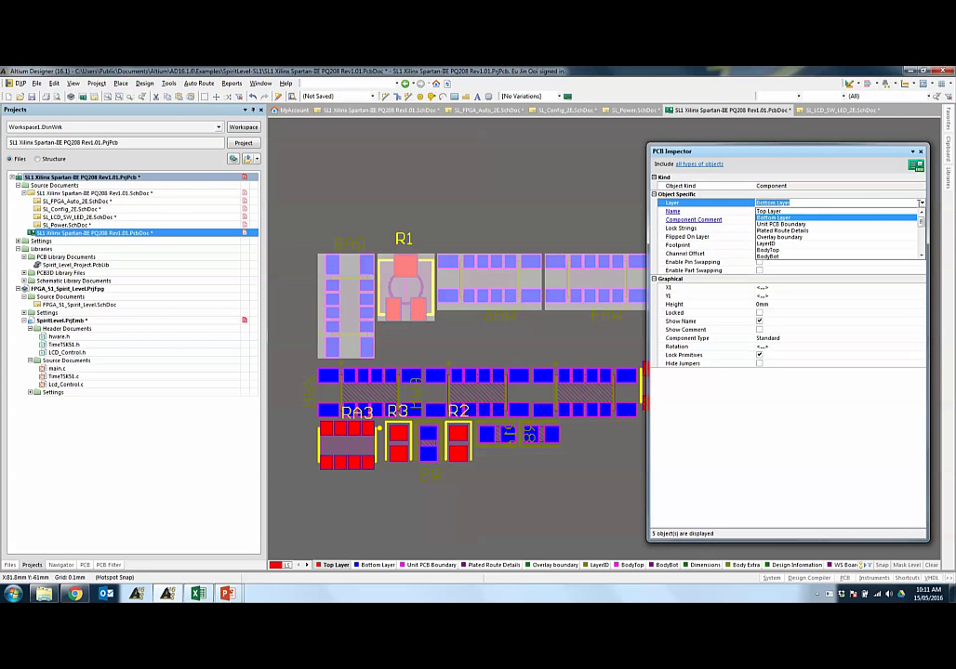
click(860, 212)
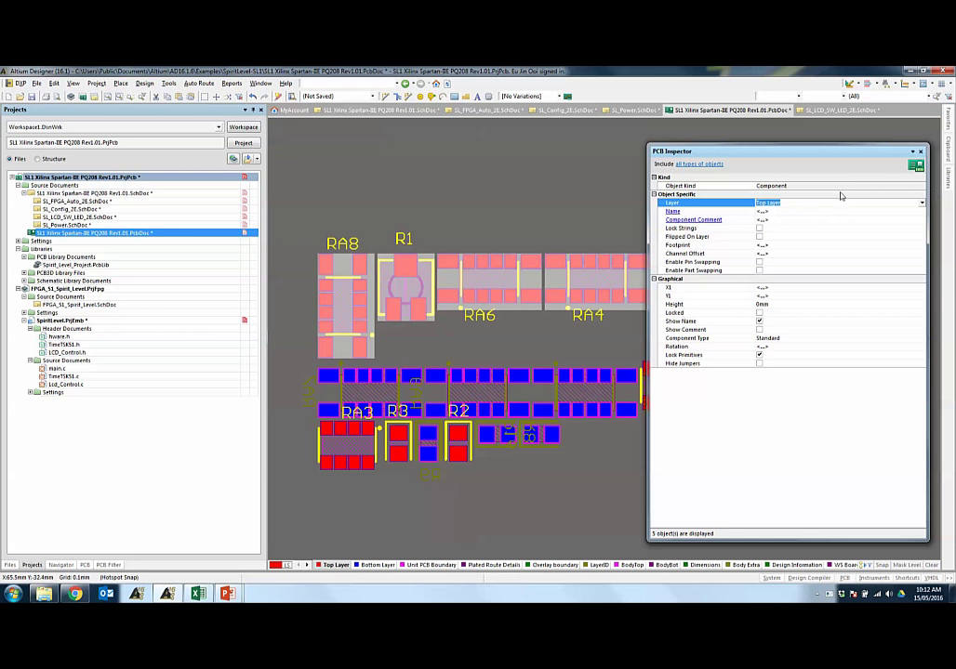
click(921, 205)
click(872, 218)
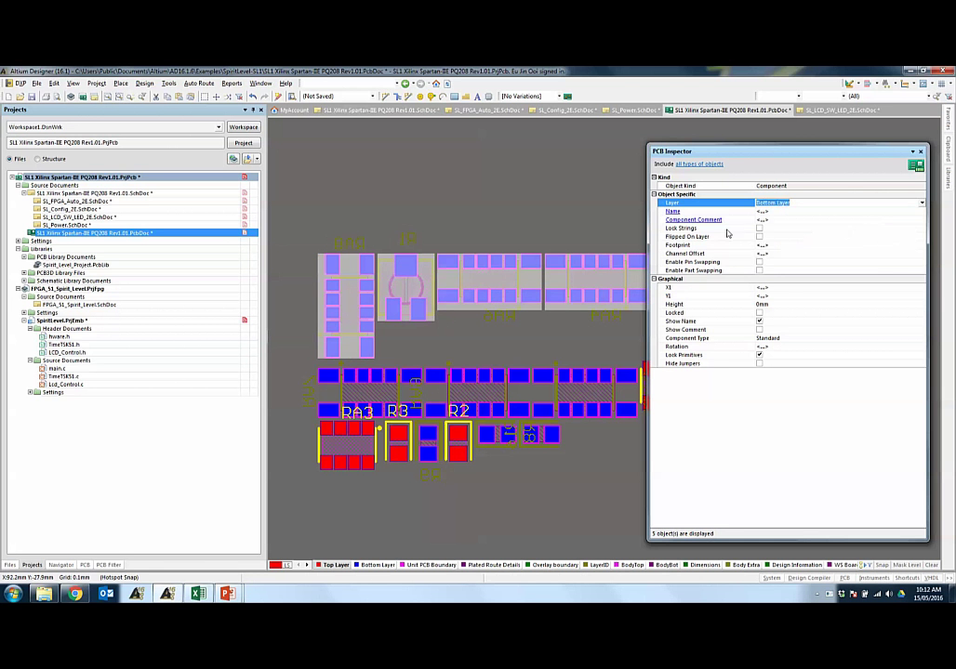
key(F11)
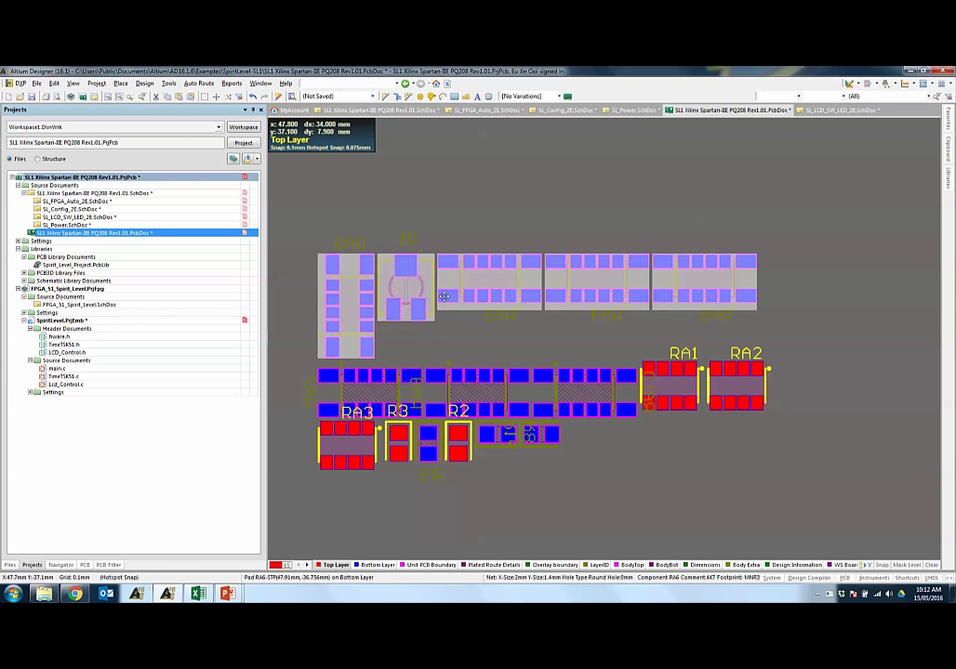
click(451, 231)
Run Find Similar Objects from R1, matching component names R* as Same with Mask display, to select all resistors
ctrl+scroll(485, 252, down, 2)
ctrl+scroll(486, 251, down, 1)
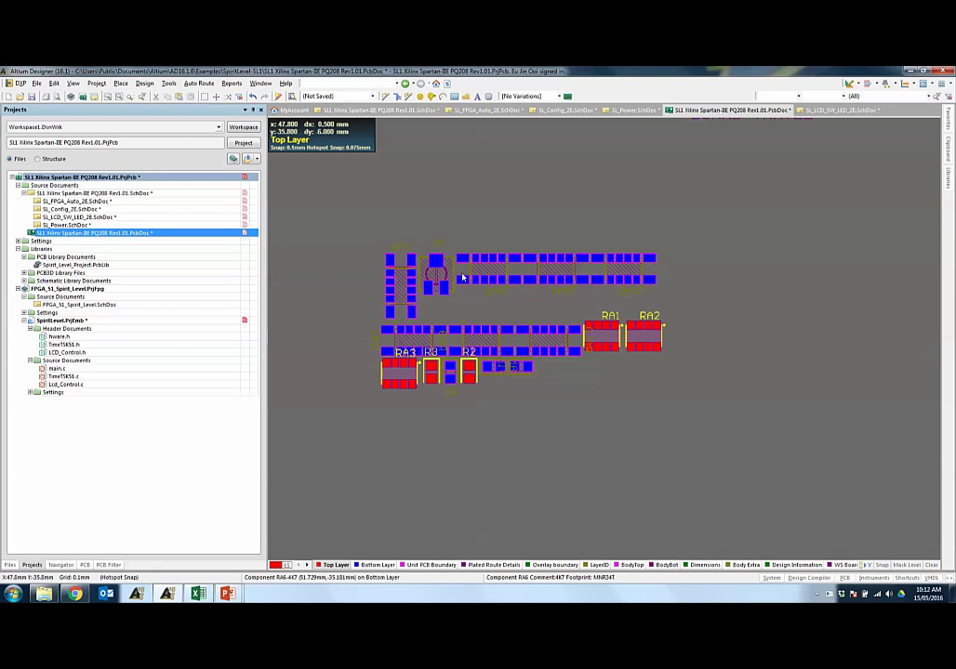
ctrl+scroll(573, 230, down, 3)
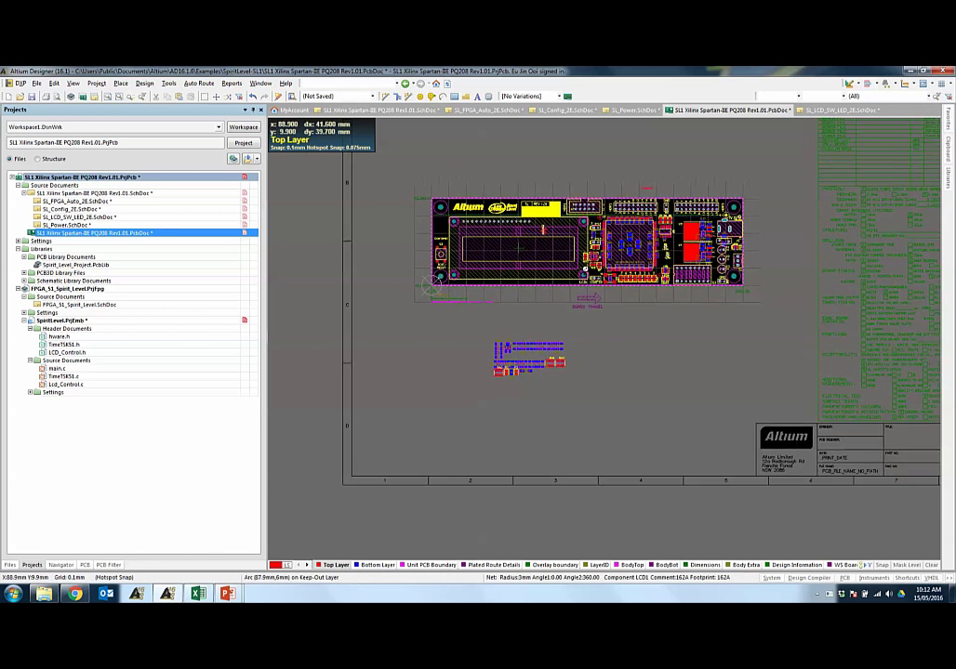
ctrl+scroll(596, 257, up, 2)
right_click(444, 436)
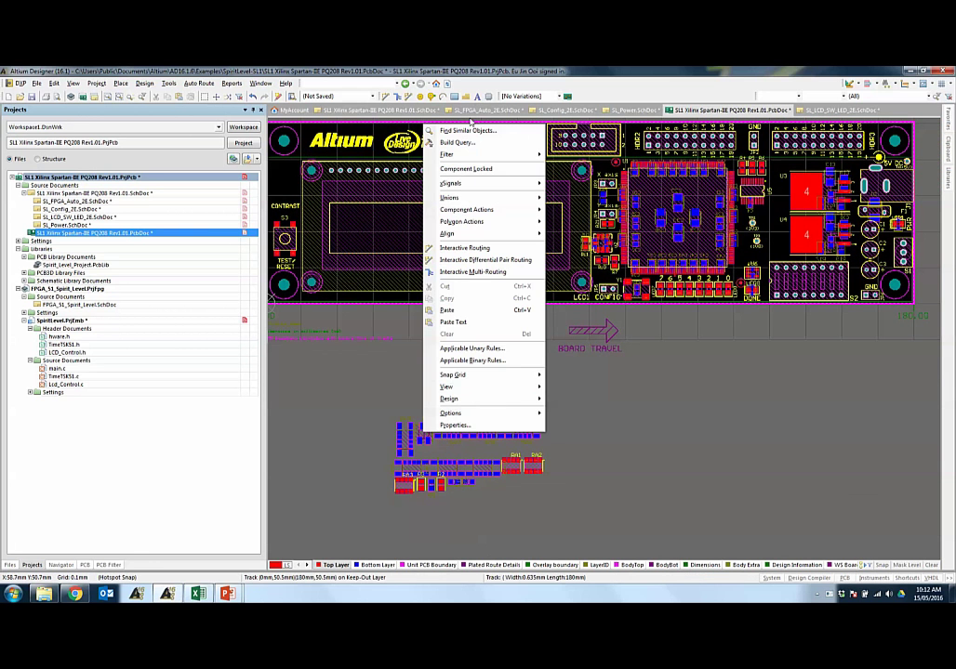
click(468, 130)
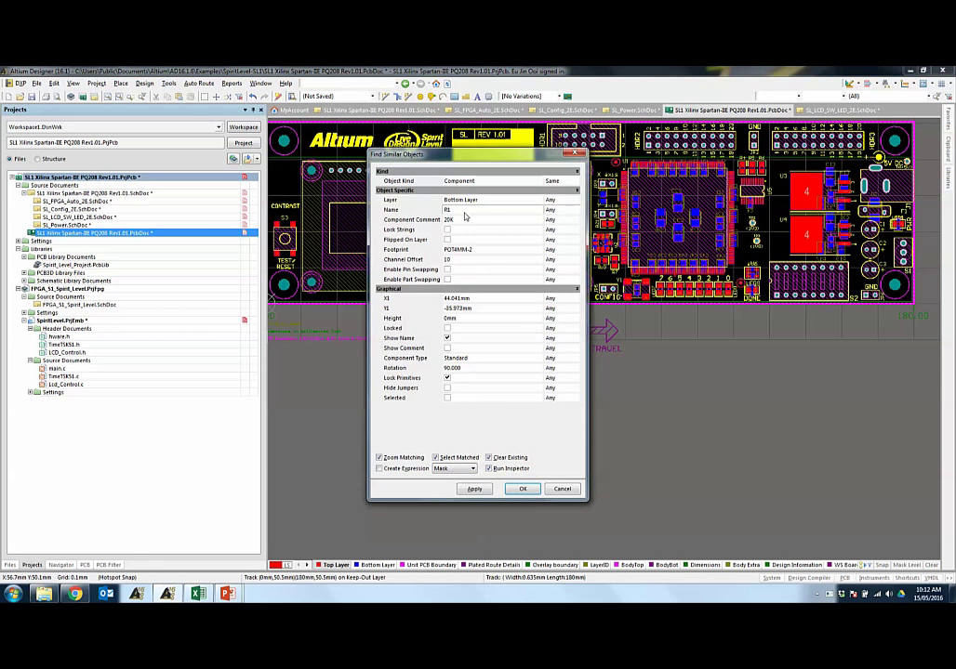
click(467, 211)
click(449, 468)
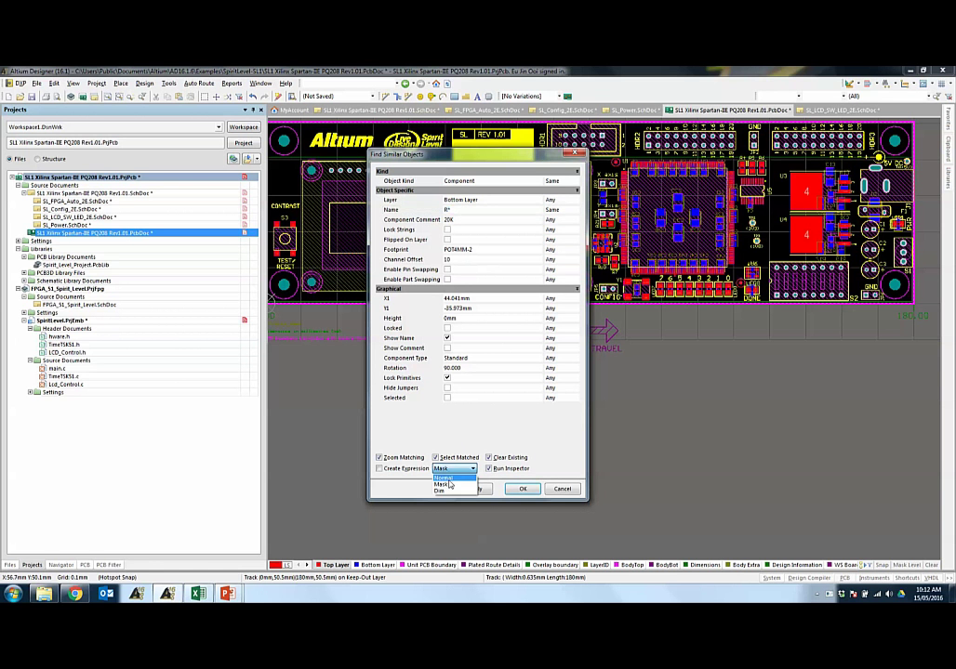
click(450, 481)
click(518, 488)
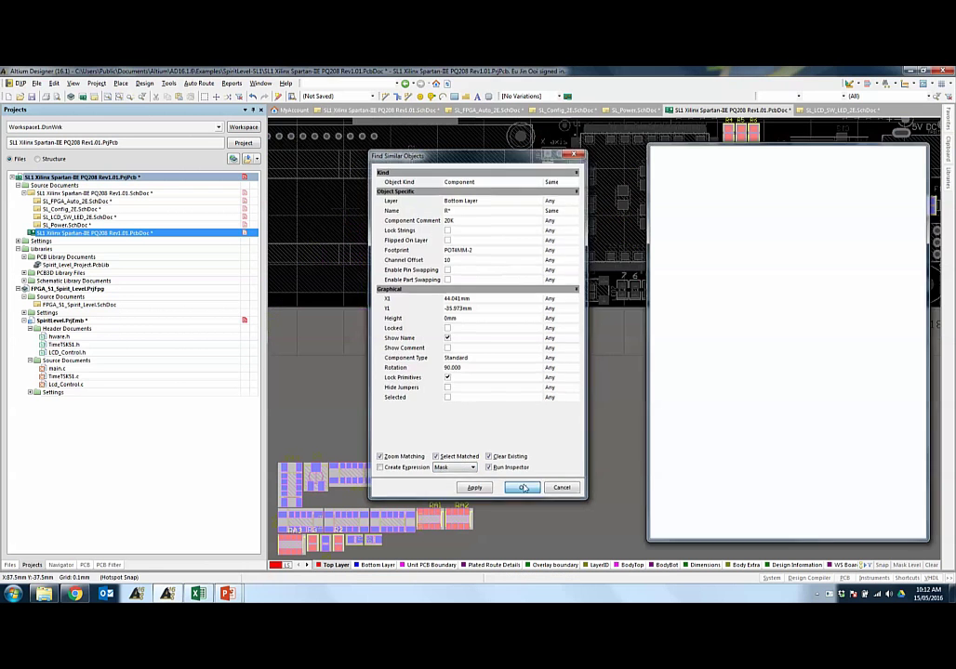
Set all matched resistors' layer to Top Layer and finally to Bottom Layer in the PCB Inspector, and close the inspector
drag(790, 152, 765, 312)
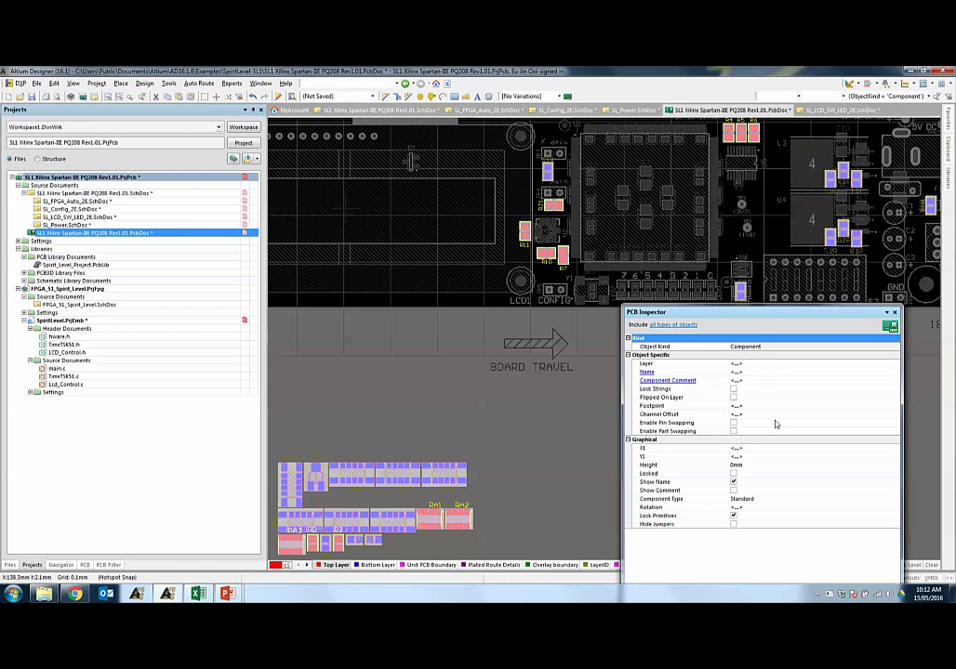
click(749, 362)
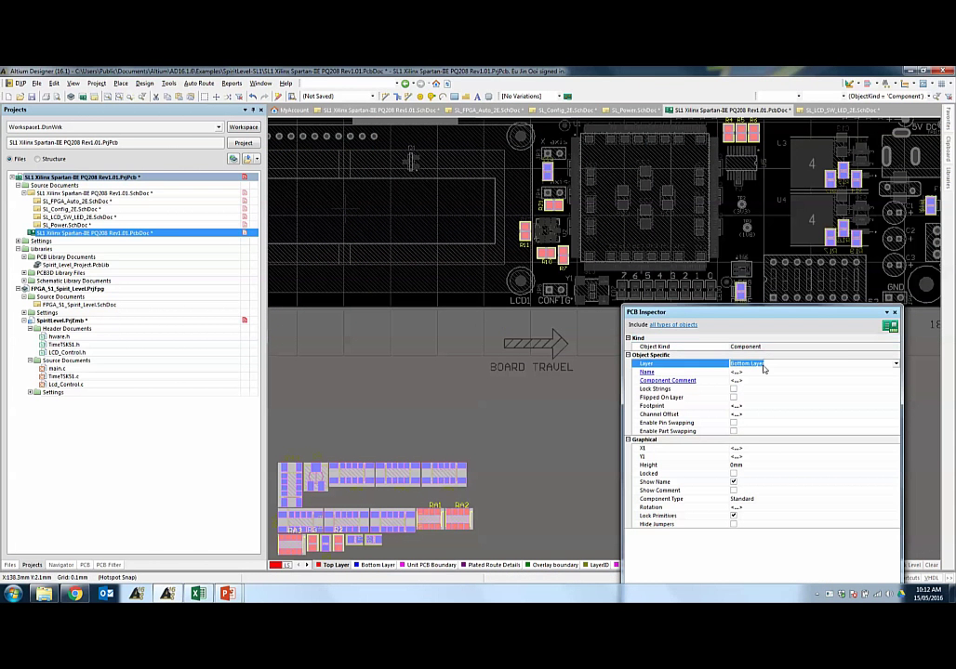
click(896, 365)
click(858, 372)
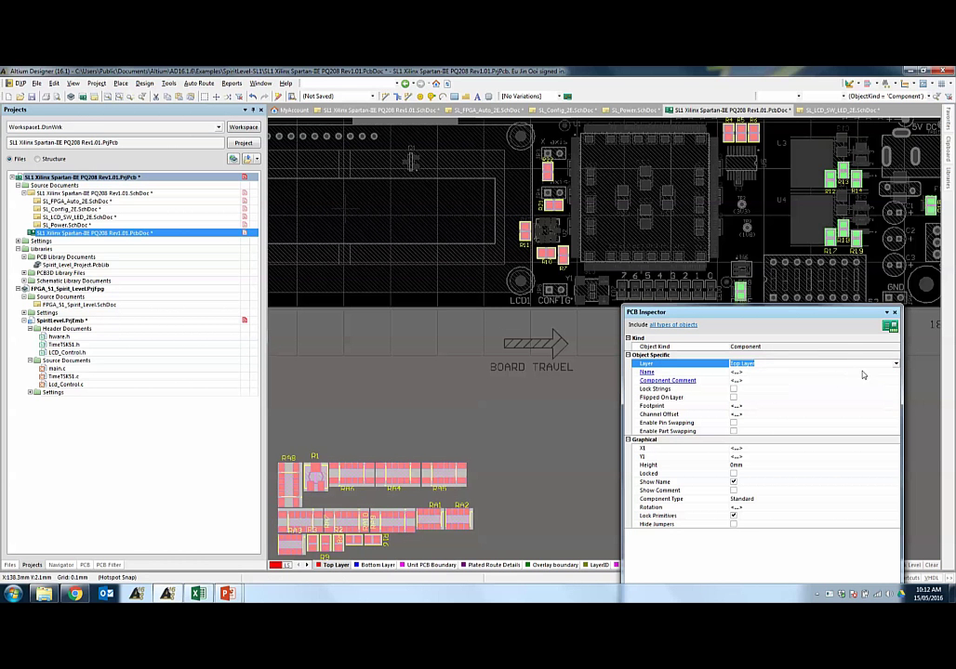
click(896, 365)
click(869, 379)
click(890, 311)
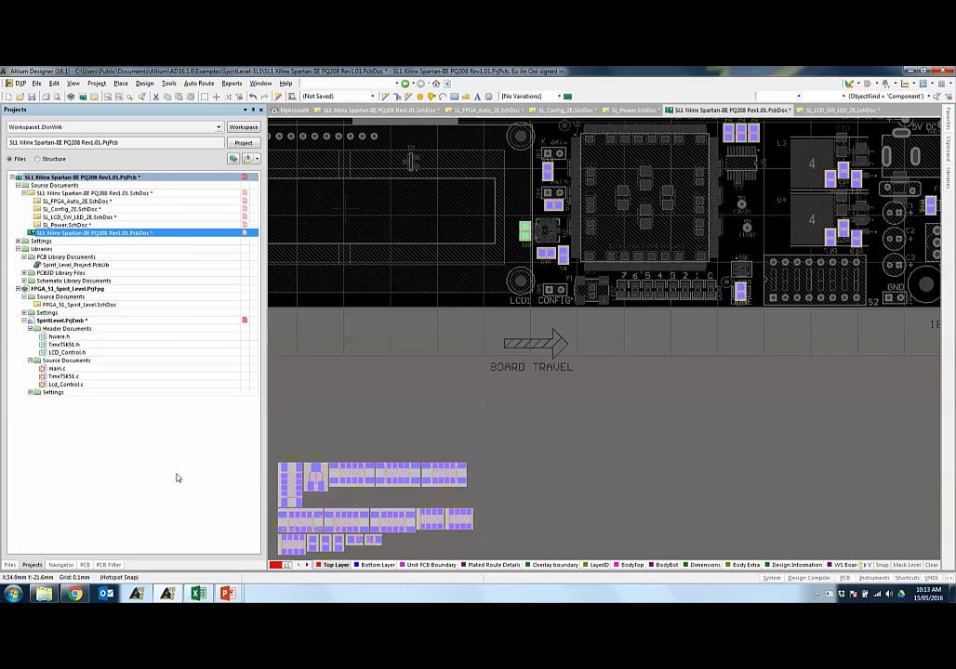
Examine the ELS31 module web page in Chrome and the ELS31 Pinouts sheet in Excel, and return to Altium Designer
key(alt+Tab)
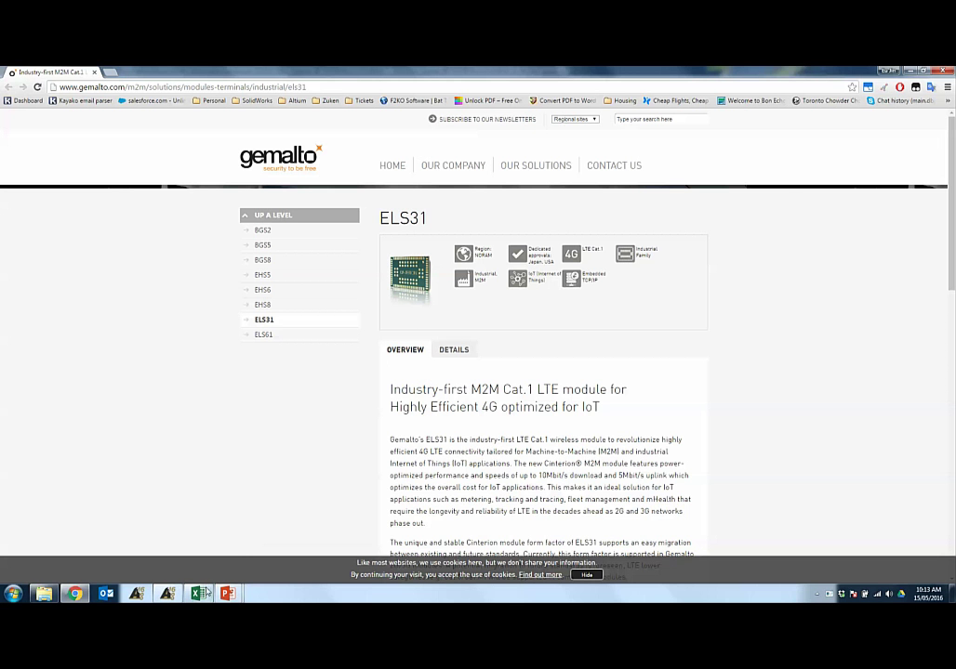
key(alt+Tab)
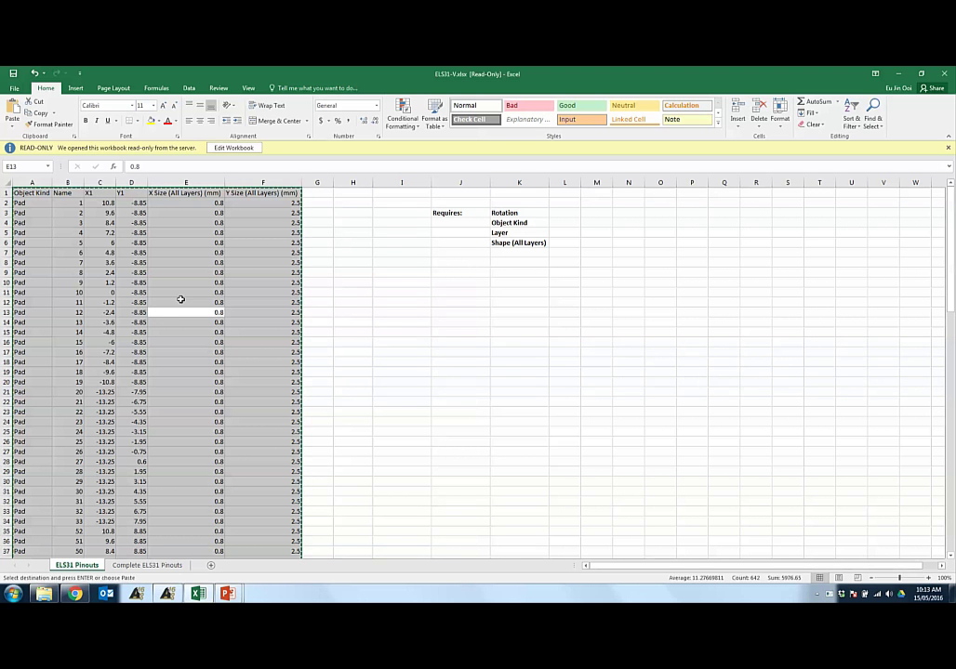
key(alt+Tab)
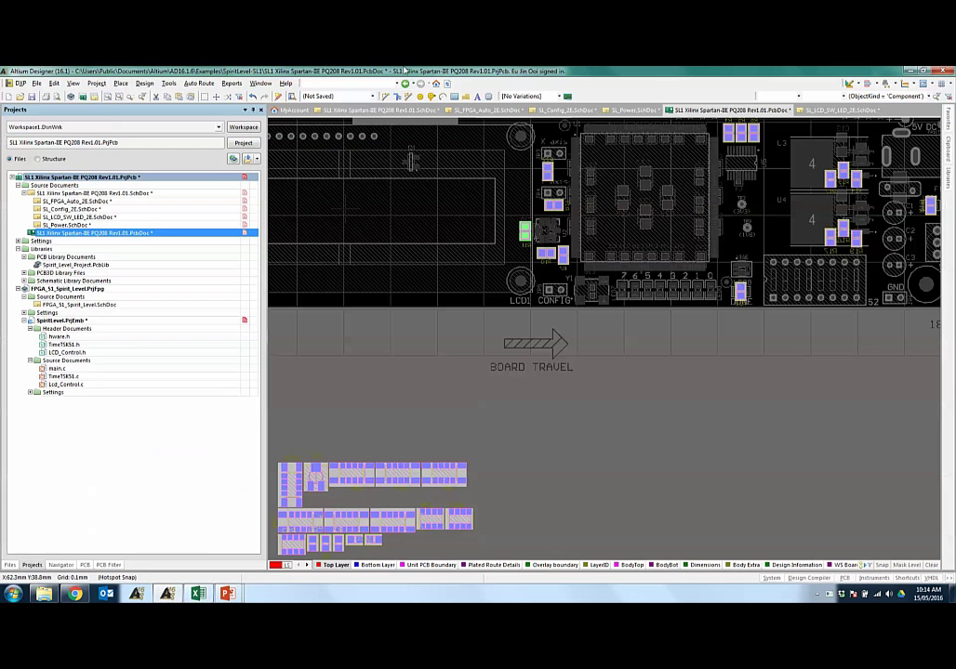
Add a new PCB library to the SL1 Xilinx Spartan-IIE PQ208 Rev1.01 project
right_click(71, 177)
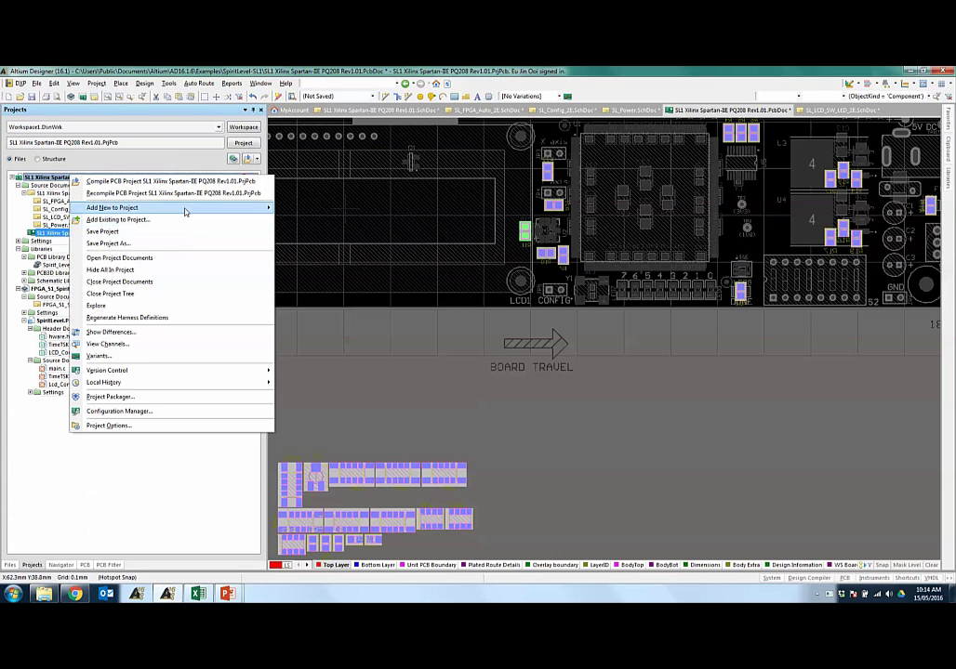
mouse_move(186, 208)
click(314, 283)
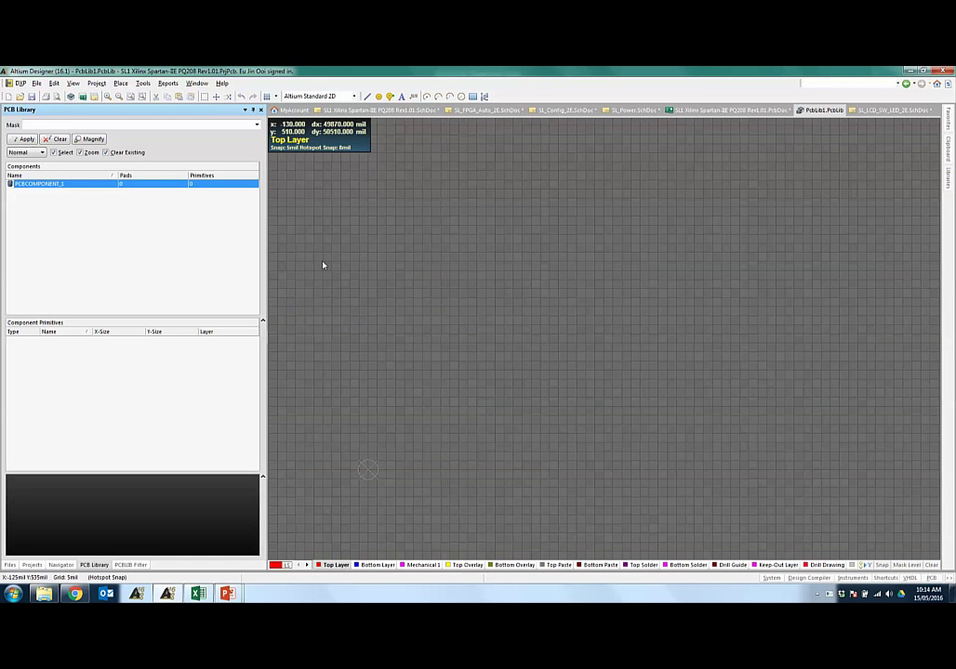
Place one top-layer pad with designator 1 at the origin of the new footprint
click(145, 84)
mouse_move(121, 84)
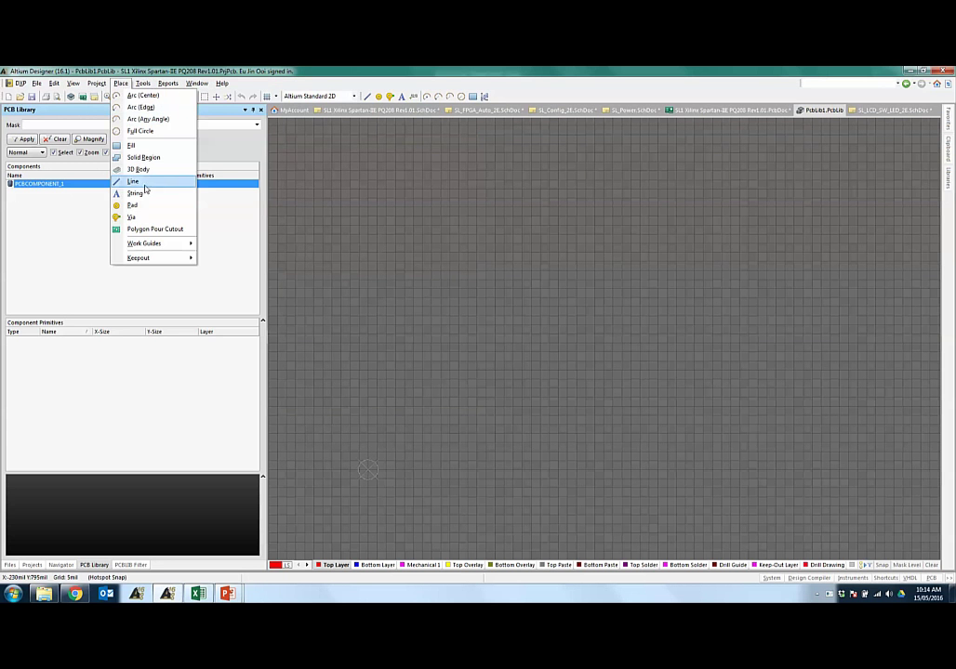
click(134, 205)
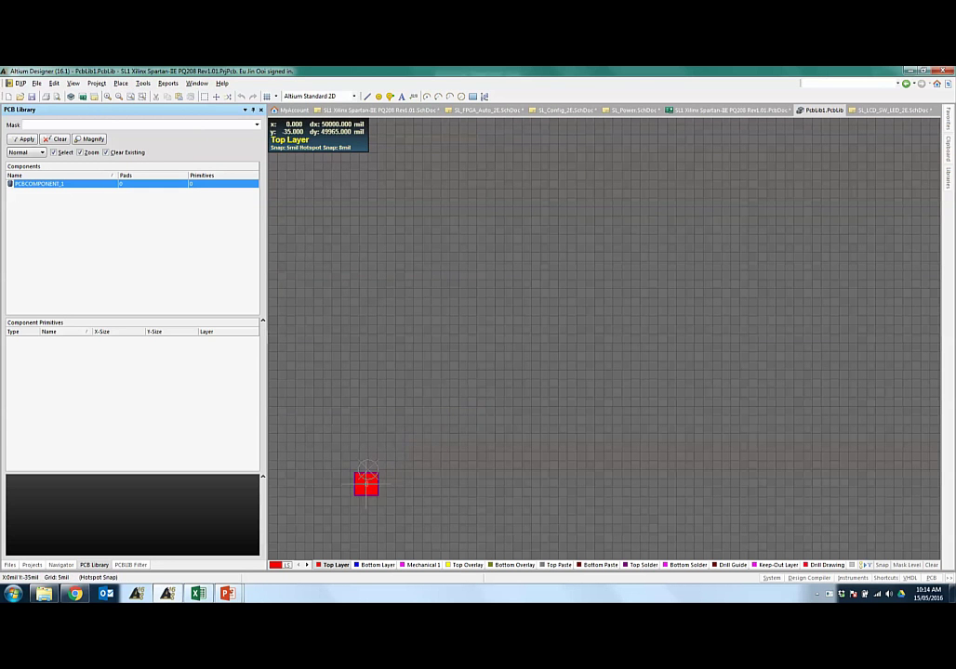
ctrl+scroll(367, 482, up, 5)
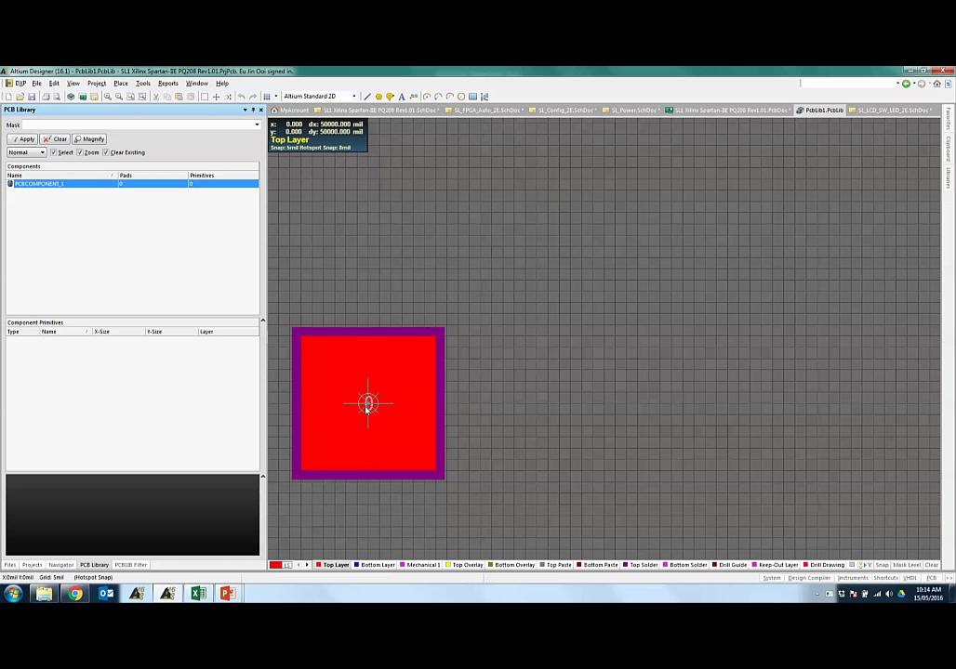
key(Tab)
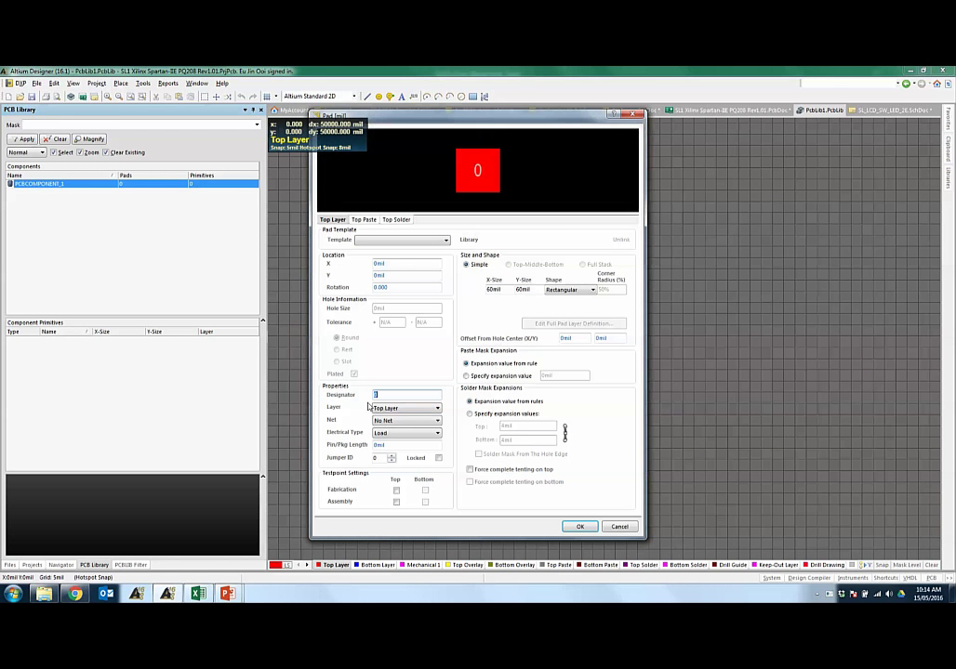
text(1)
click(576, 527)
click(368, 403)
ctrl+scroll(382, 405, up, 3)
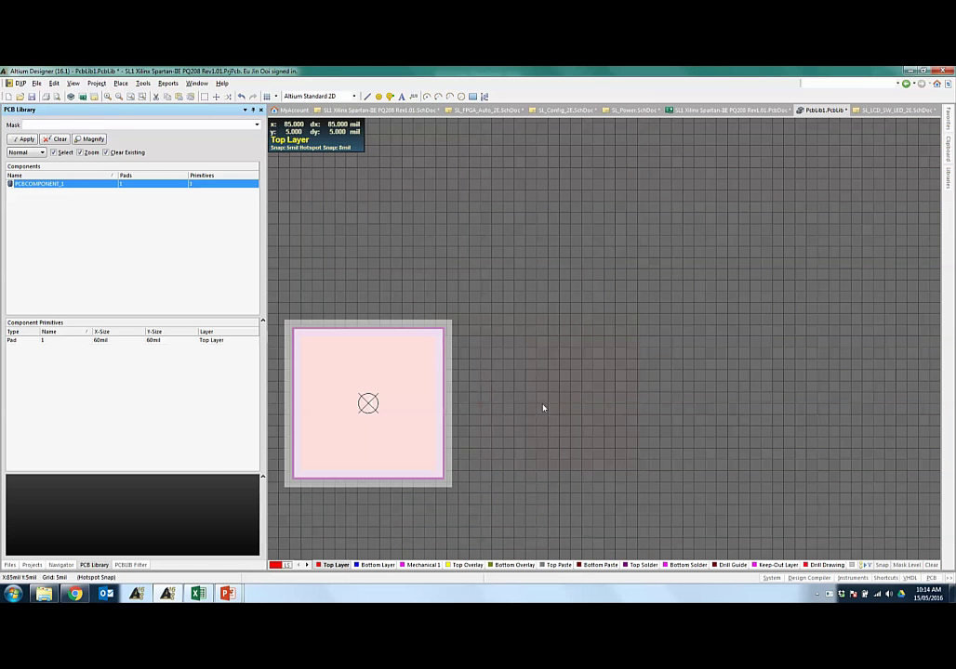
right_drag(542, 407, 793, 335)
ctrl+scroll(766, 345, down, 2)
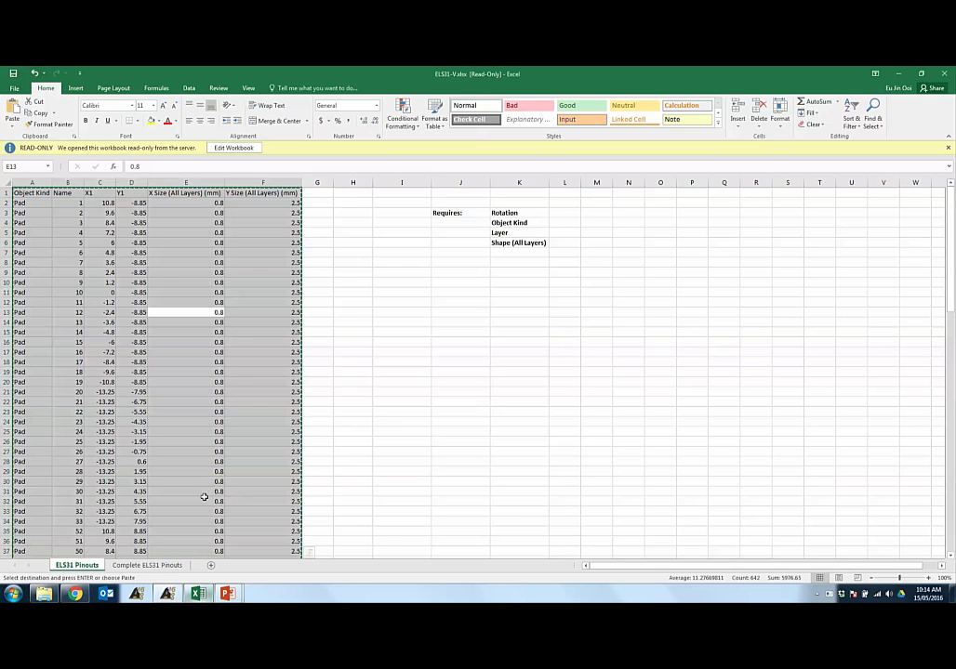
Switch to Excel, select the whole pad table on the ELS31 Pinouts sheet, and return to Altium Designer
click(198, 593)
click(98, 292)
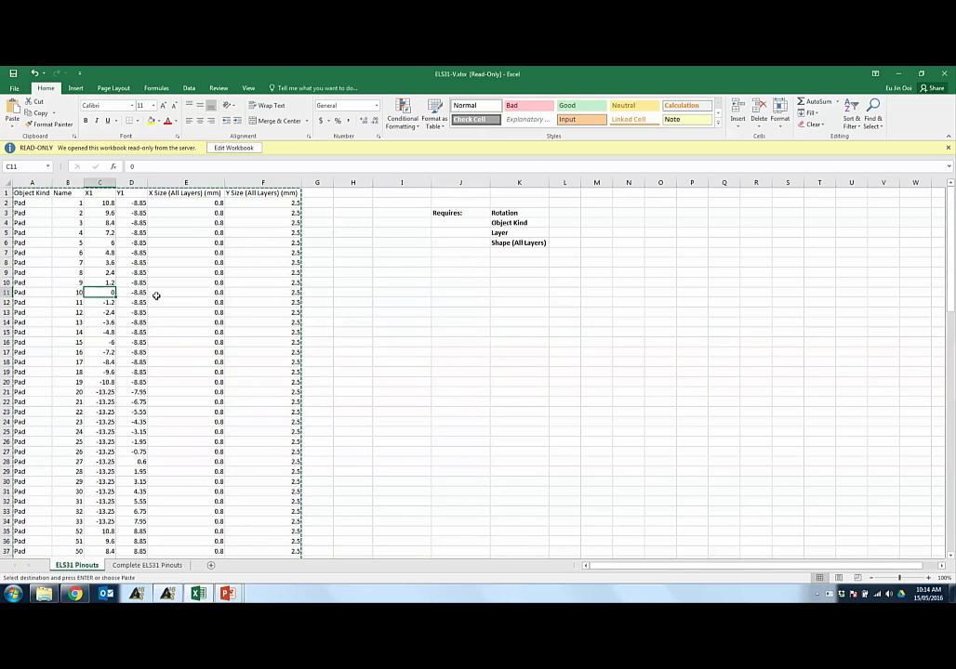
key(ctrl+a)
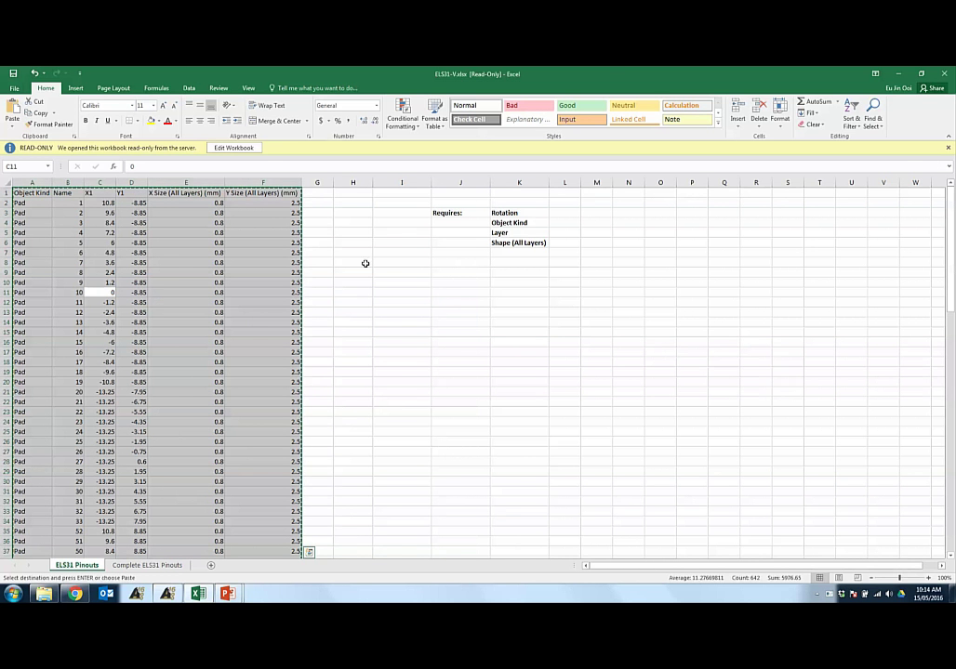
click(920, 74)
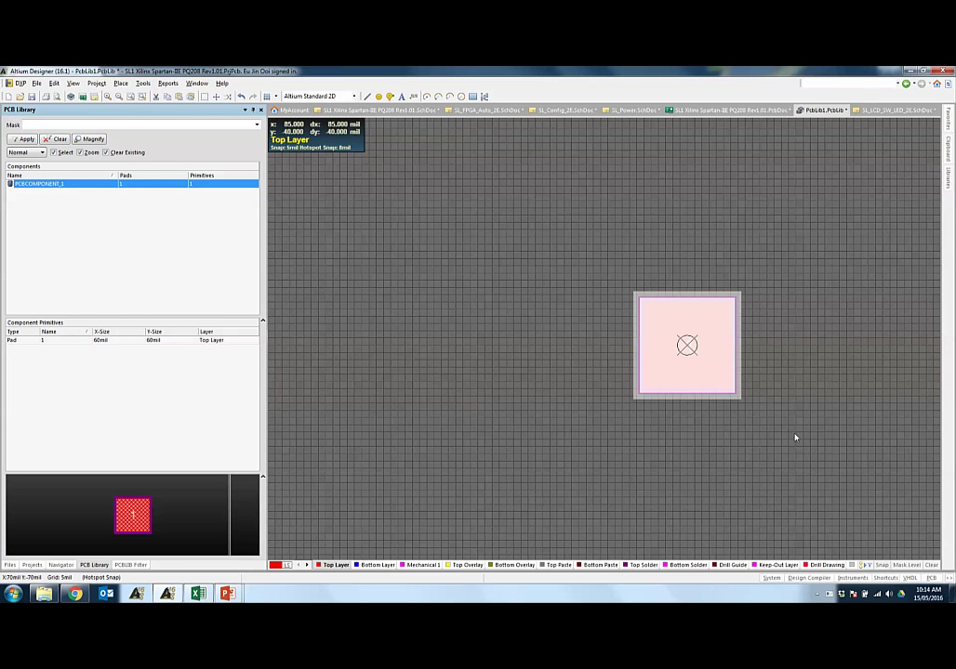
Open the PCBLIB List for the footprint and position its window clear of the pad
click(933, 577)
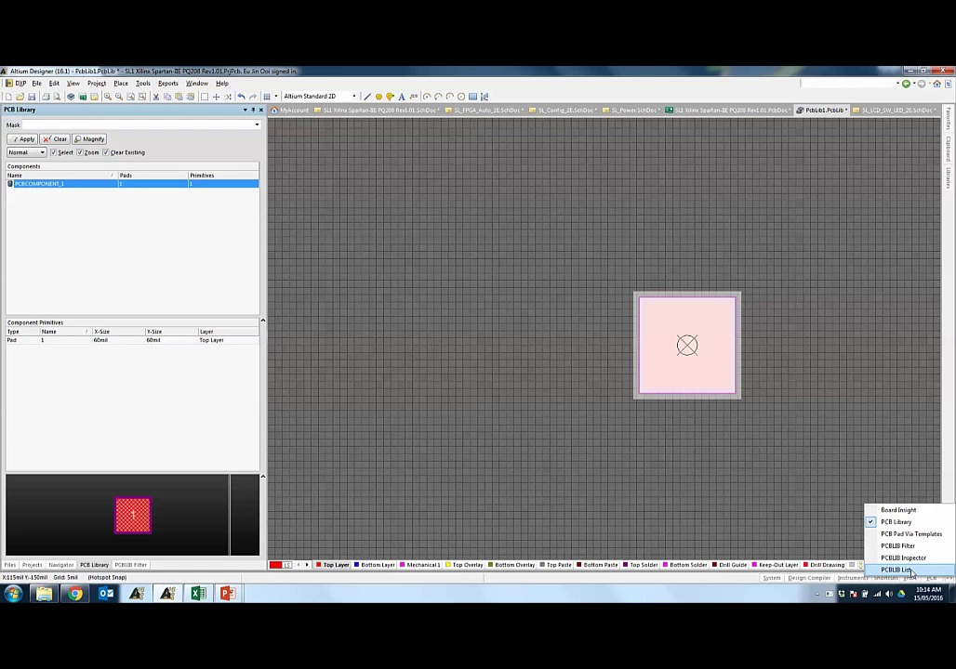
click(897, 569)
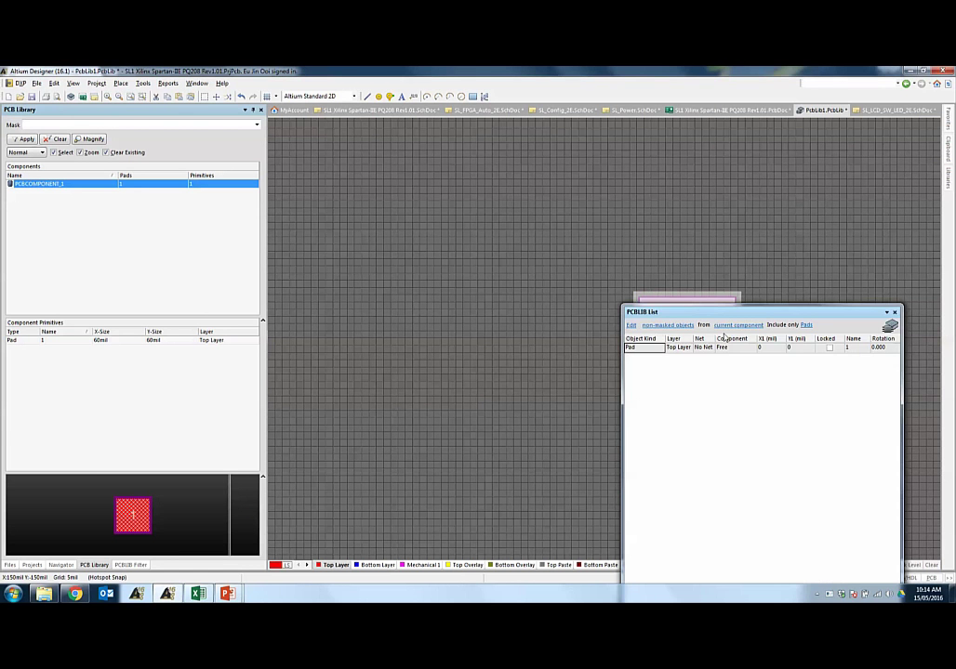
drag(715, 313, 345, 156)
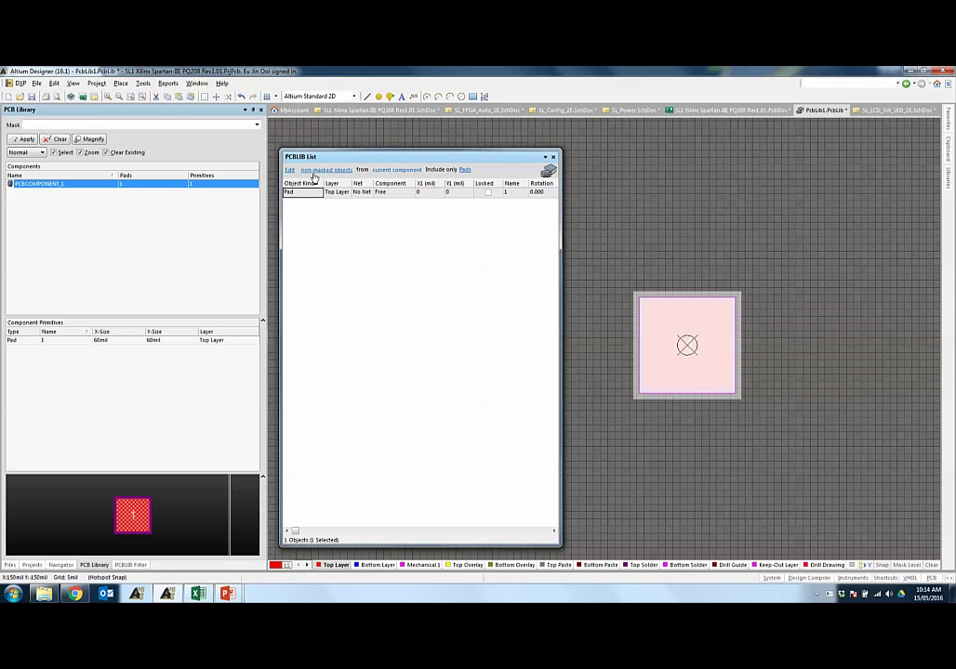
Set the PCBLIB List to edit mode, covering all objects from the current component and including only pads
click(321, 171)
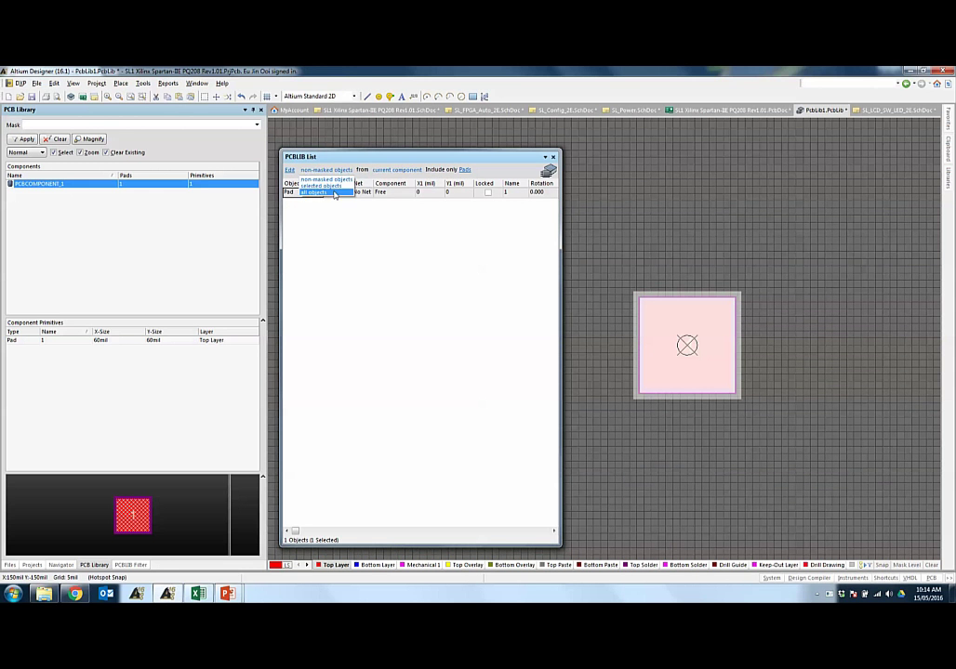
click(333, 193)
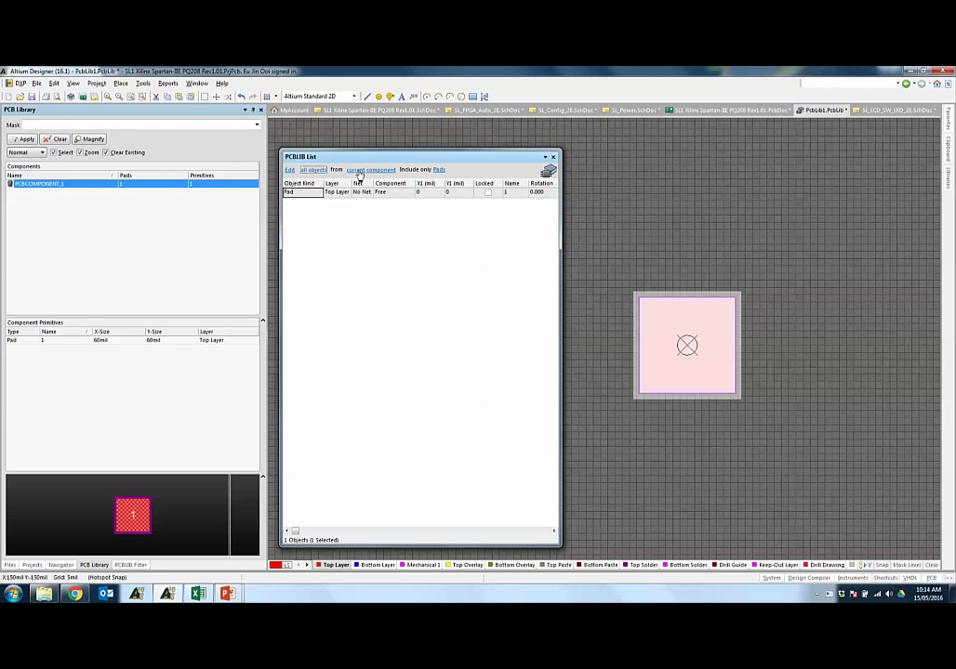
click(438, 170)
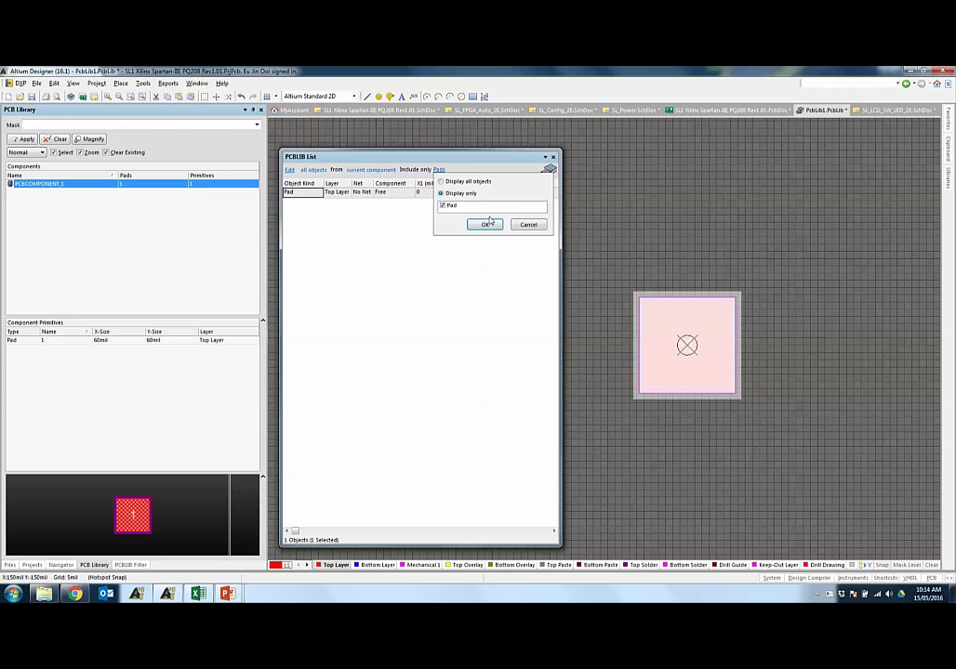
click(485, 225)
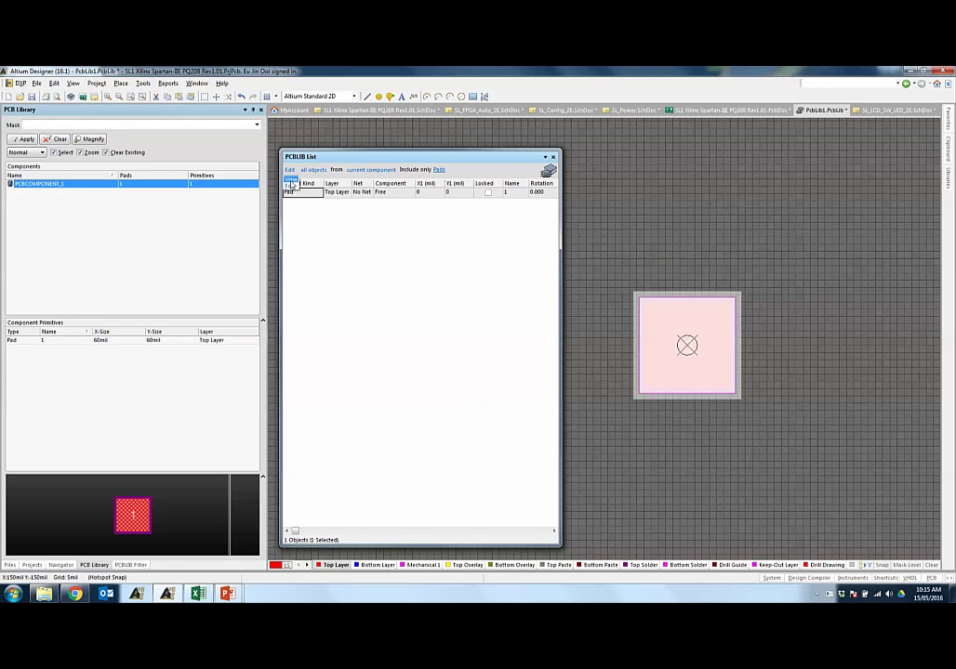
click(291, 187)
right_click(323, 241)
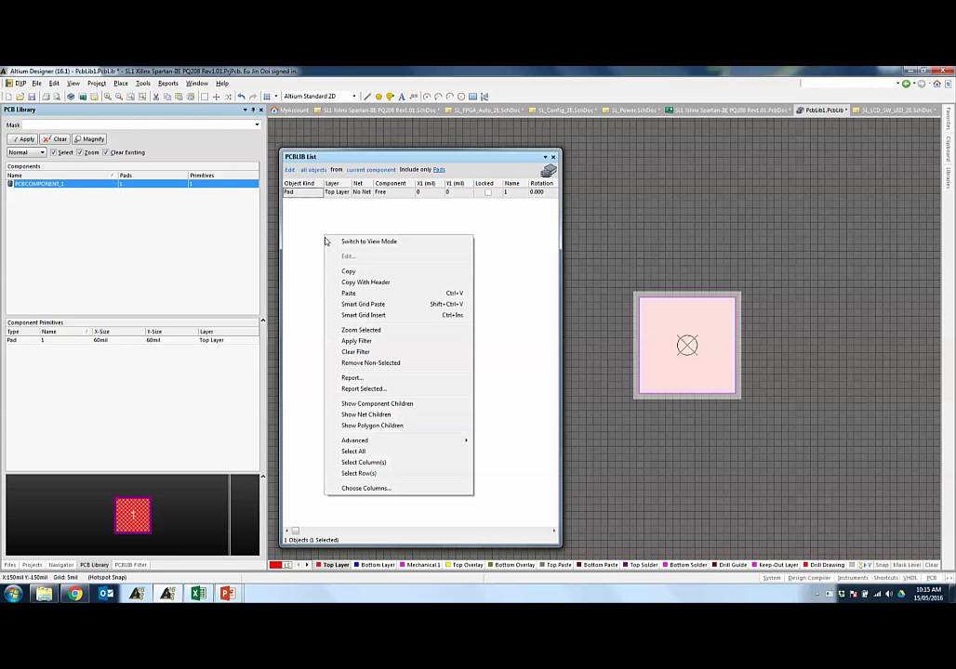
click(382, 316)
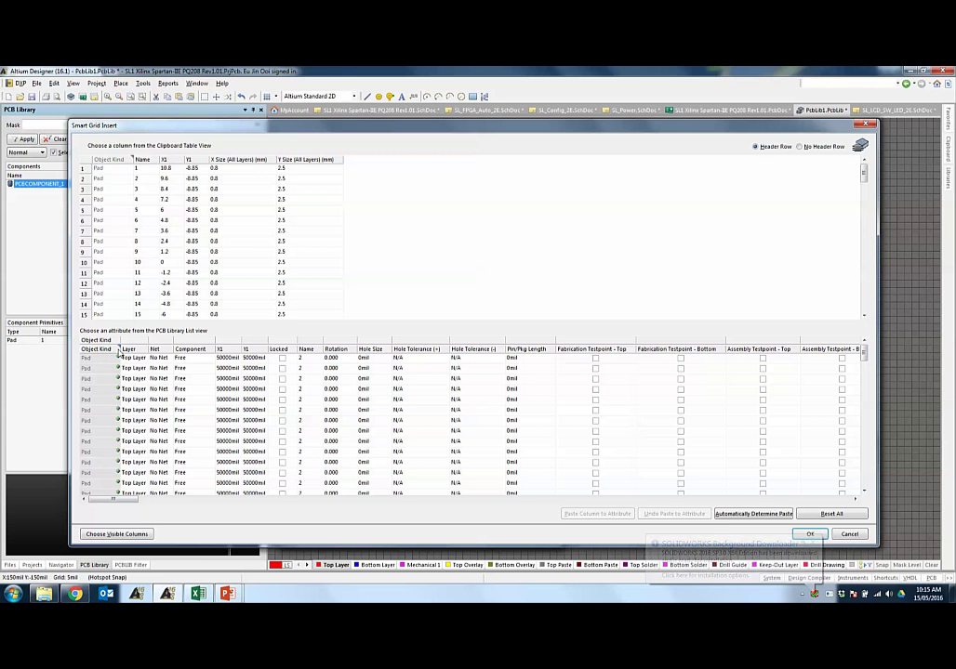
click(147, 160)
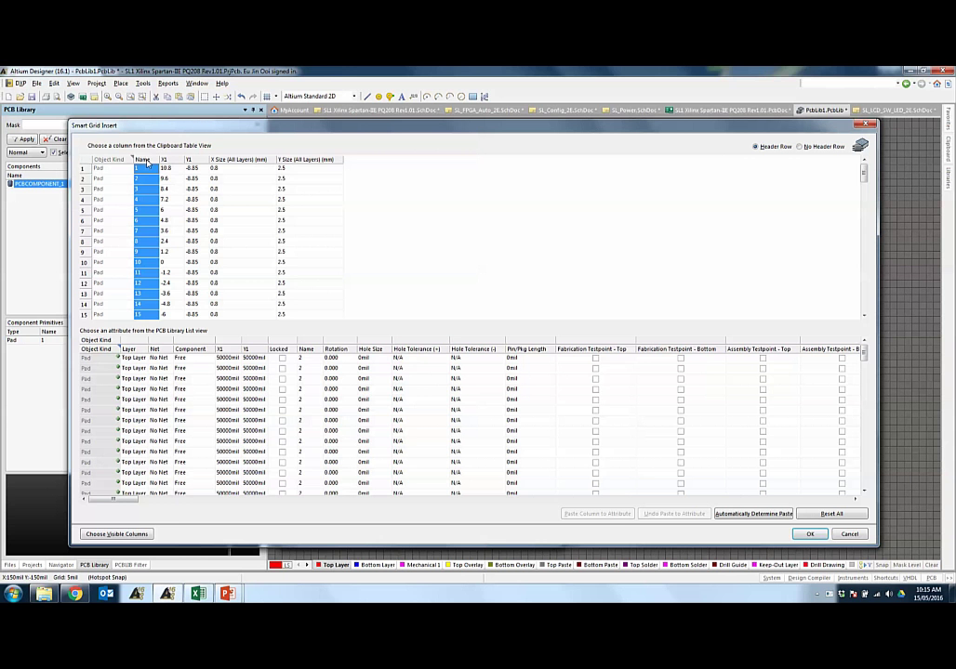
click(309, 350)
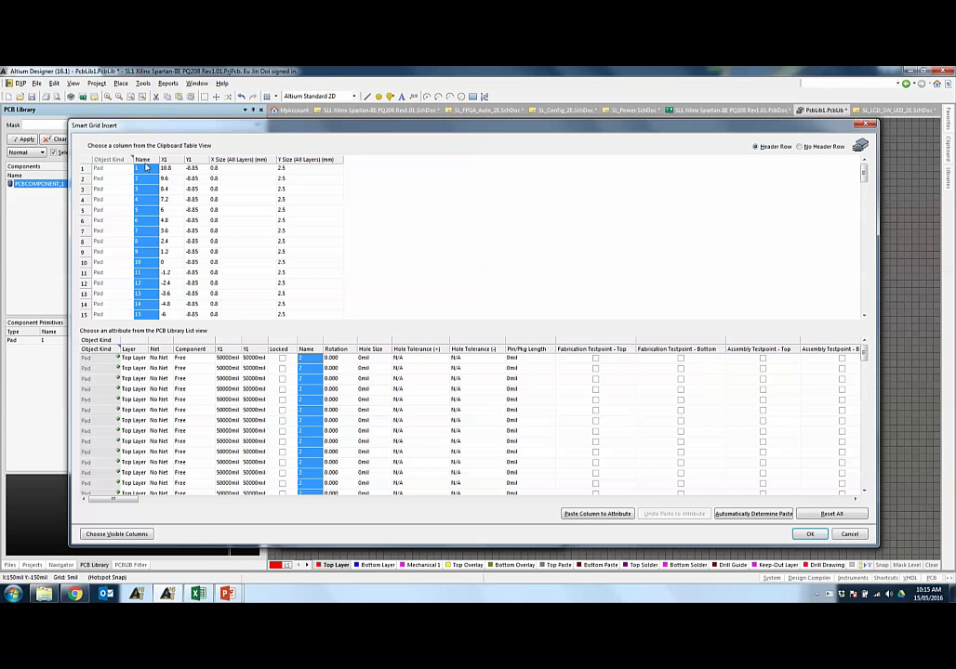
click(609, 519)
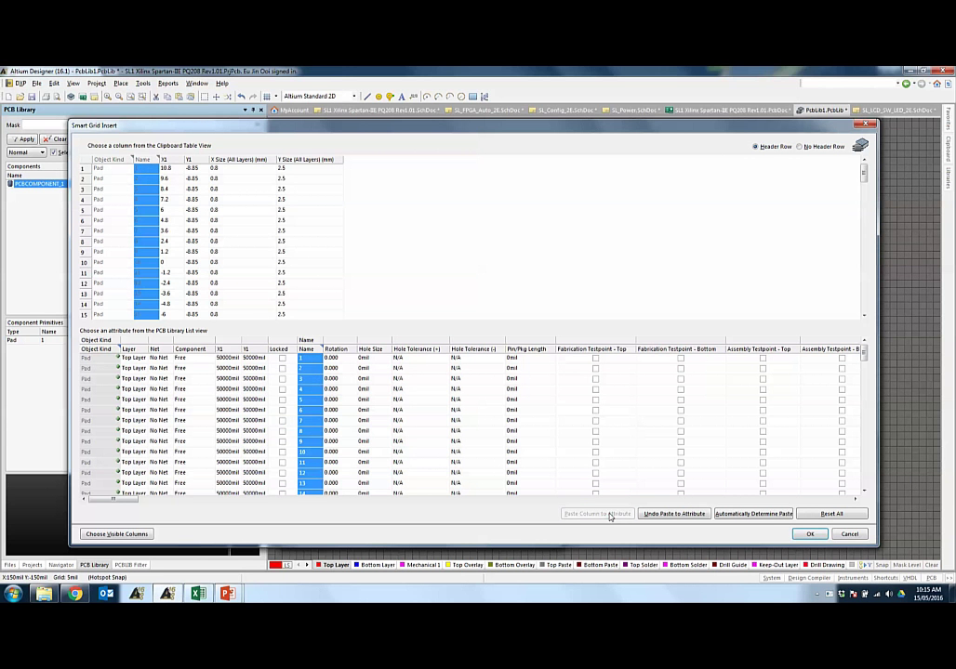
click(173, 160)
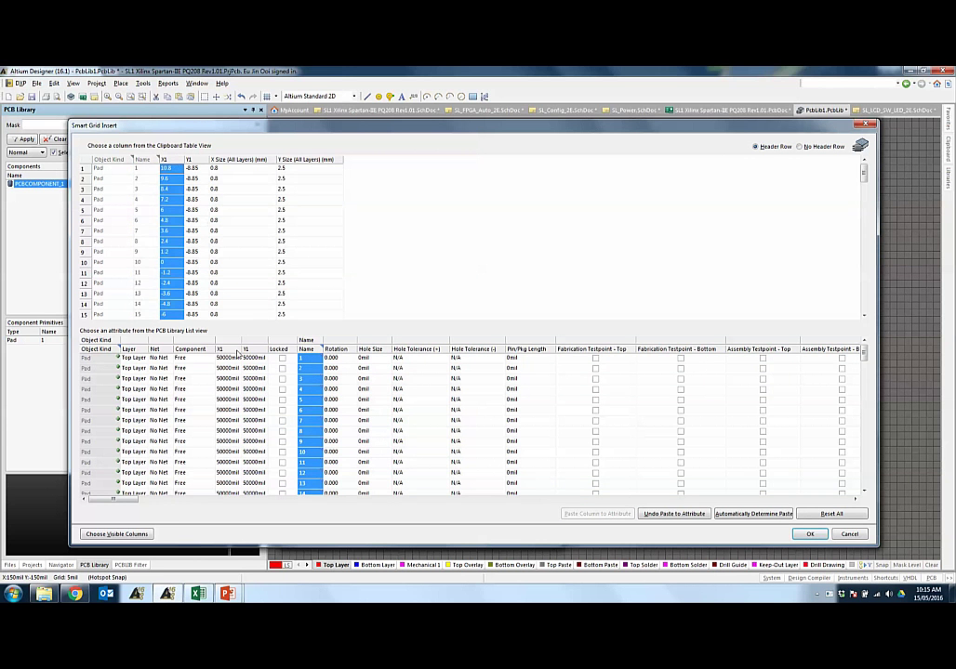
click(237, 361)
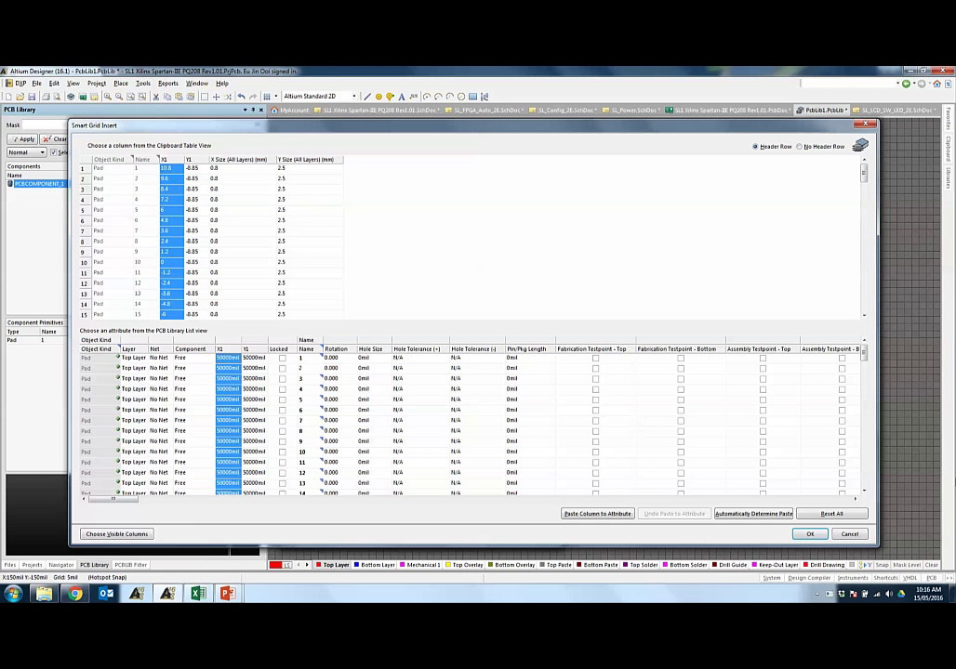
key(Escape)
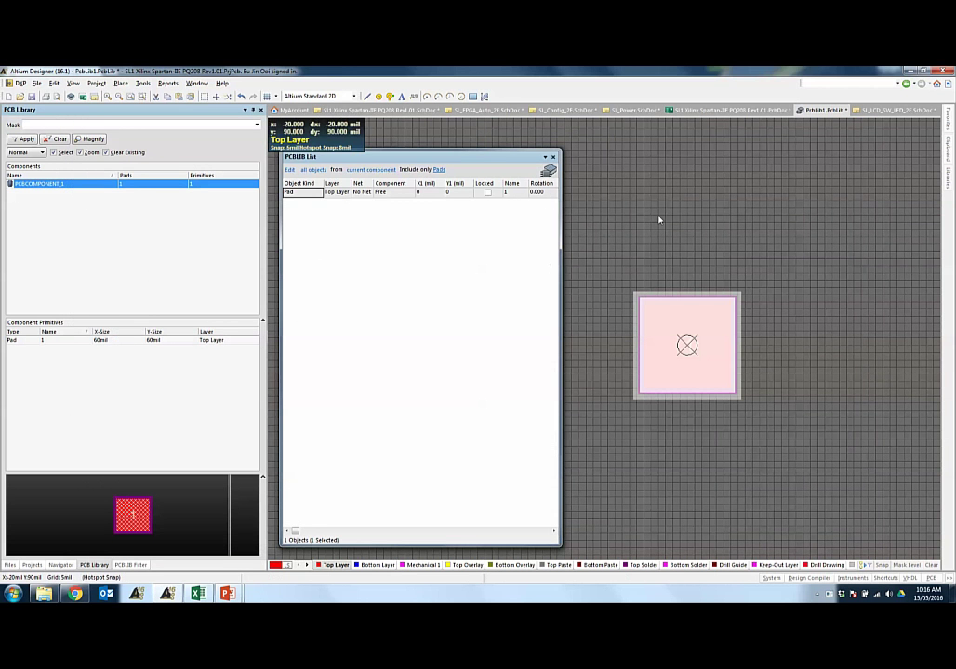
Deselect the pad, switch the footprint's units to millimetres, and start a Smart Grid Insert in the PCBLIB List
click(658, 221)
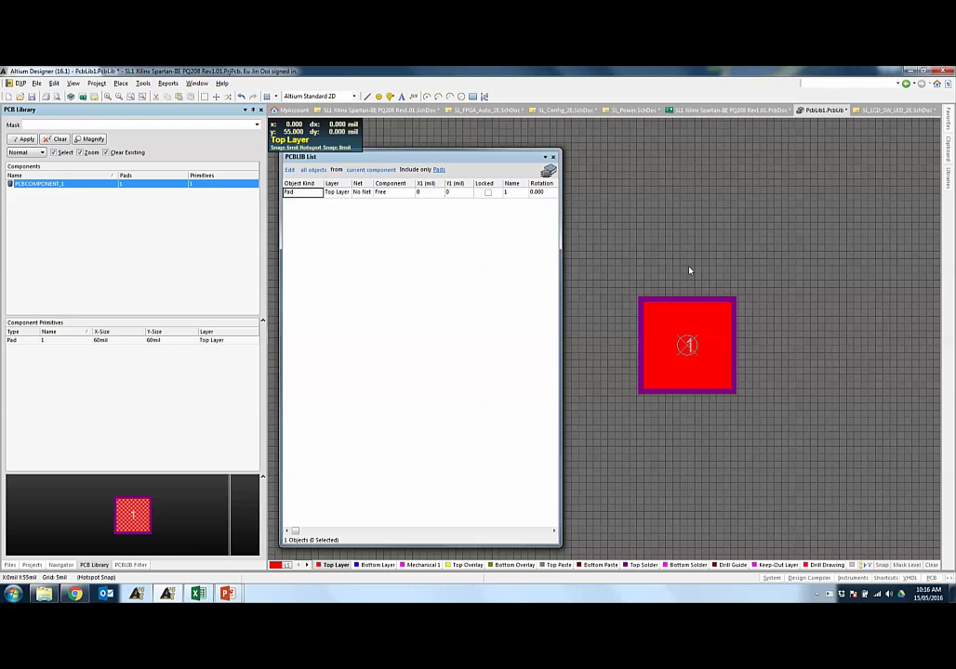
key(q)
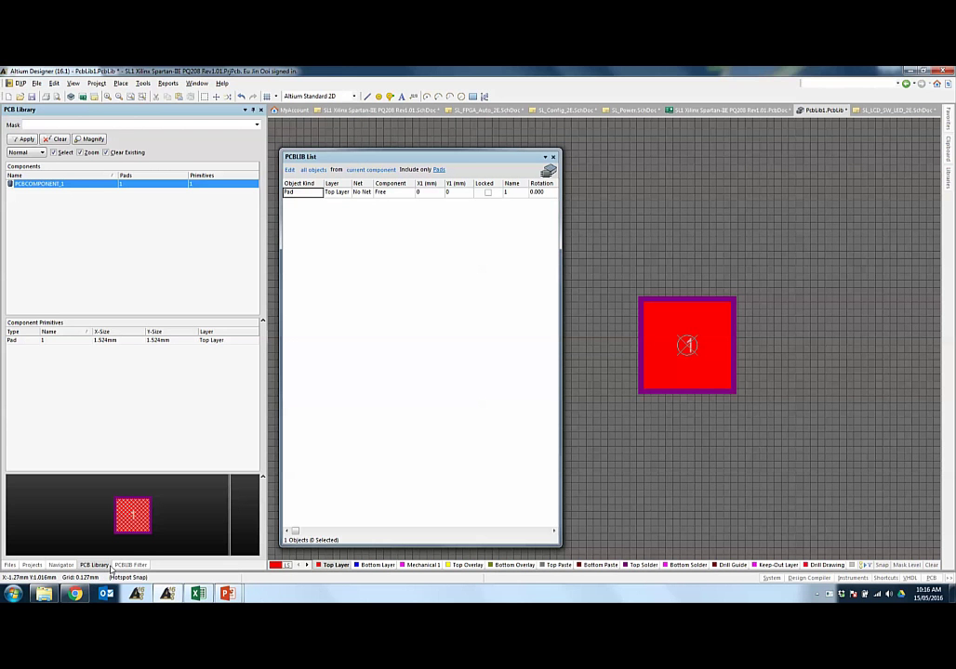
right_click(415, 238)
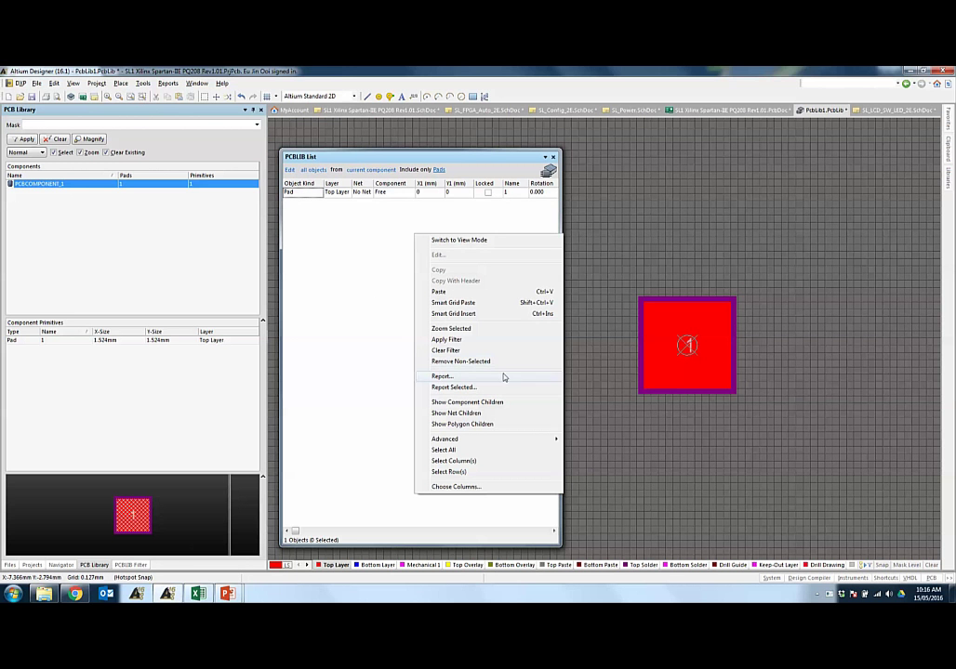
click(454, 314)
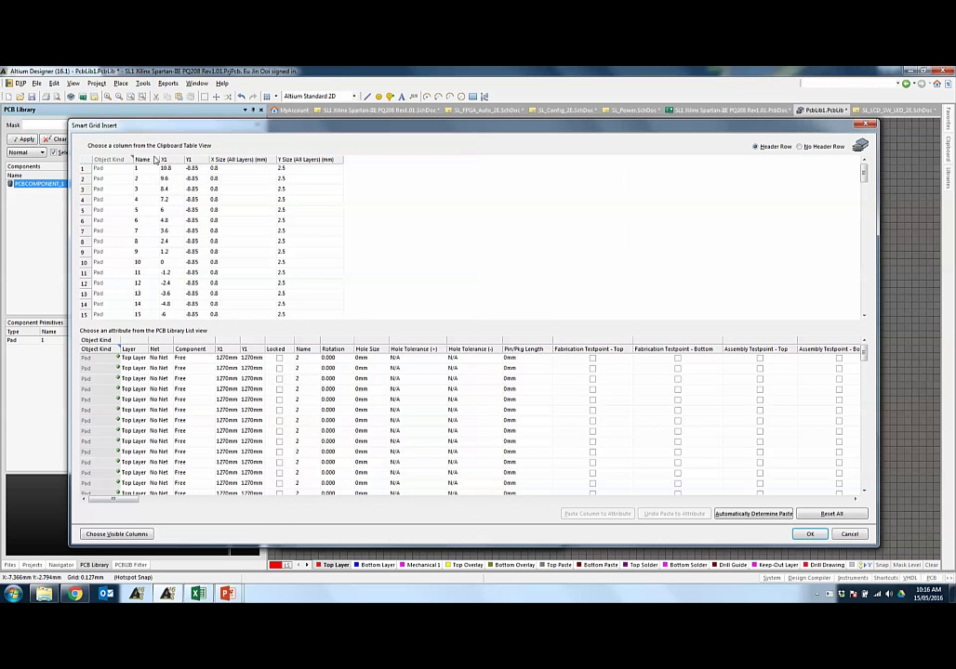
Paste the clipboard's Name, X1 and Y1 columns to the matching pad attributes
click(147, 159)
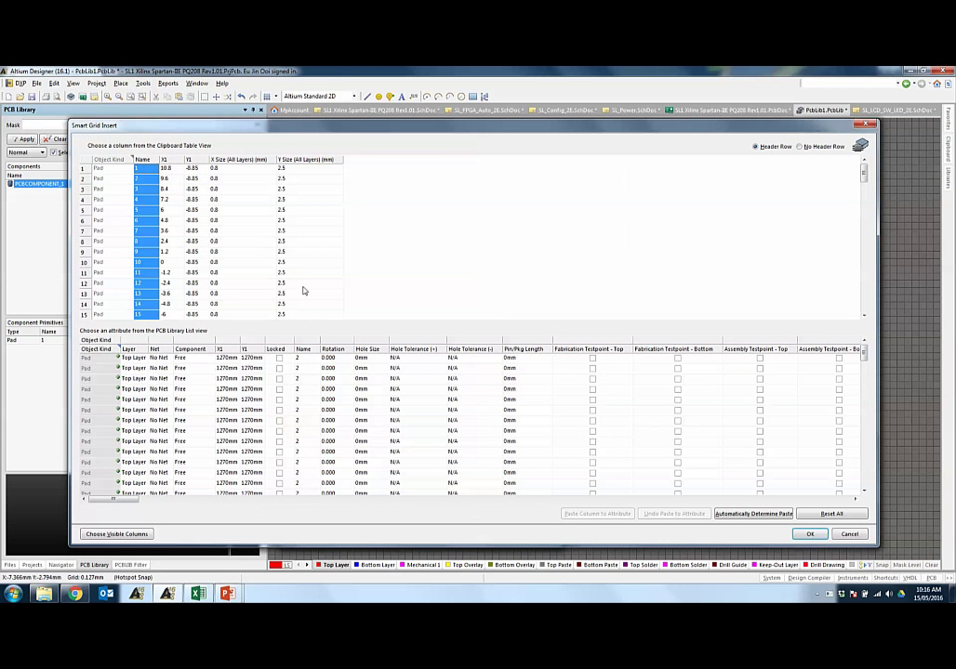
click(303, 349)
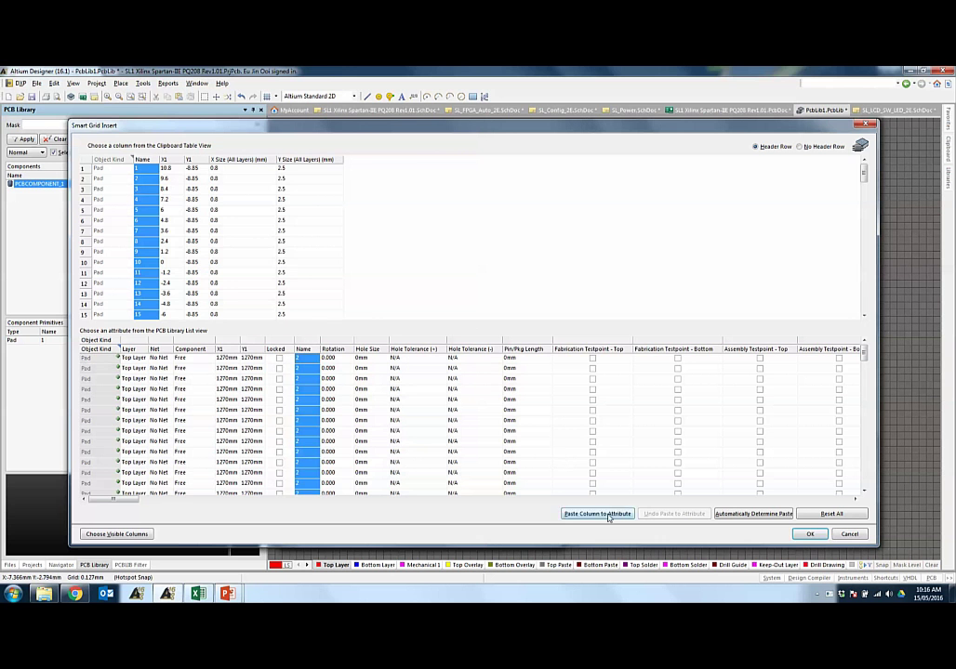
click(609, 517)
click(165, 159)
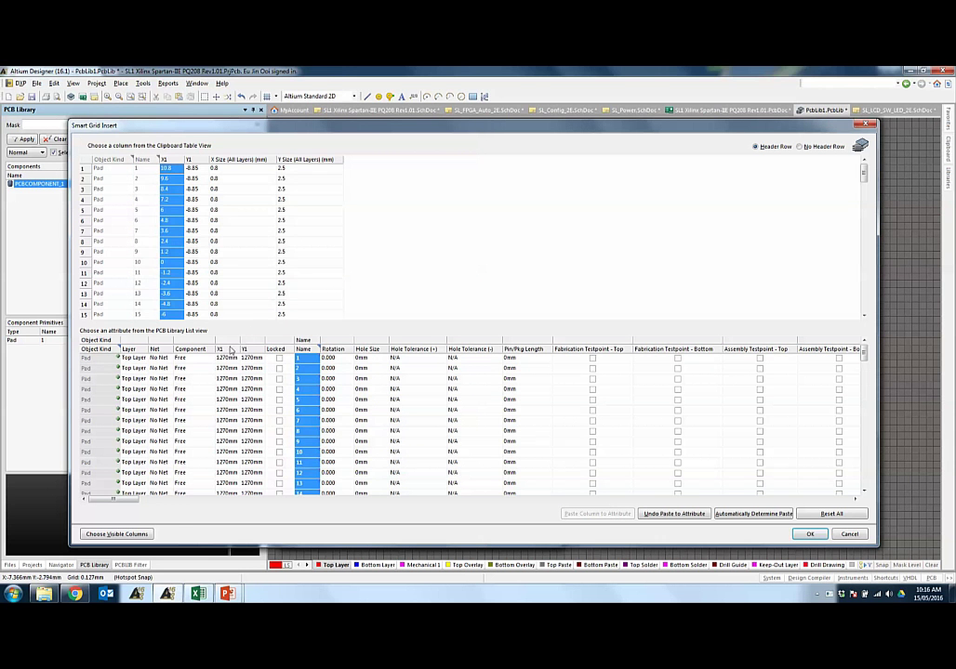
click(230, 349)
click(600, 513)
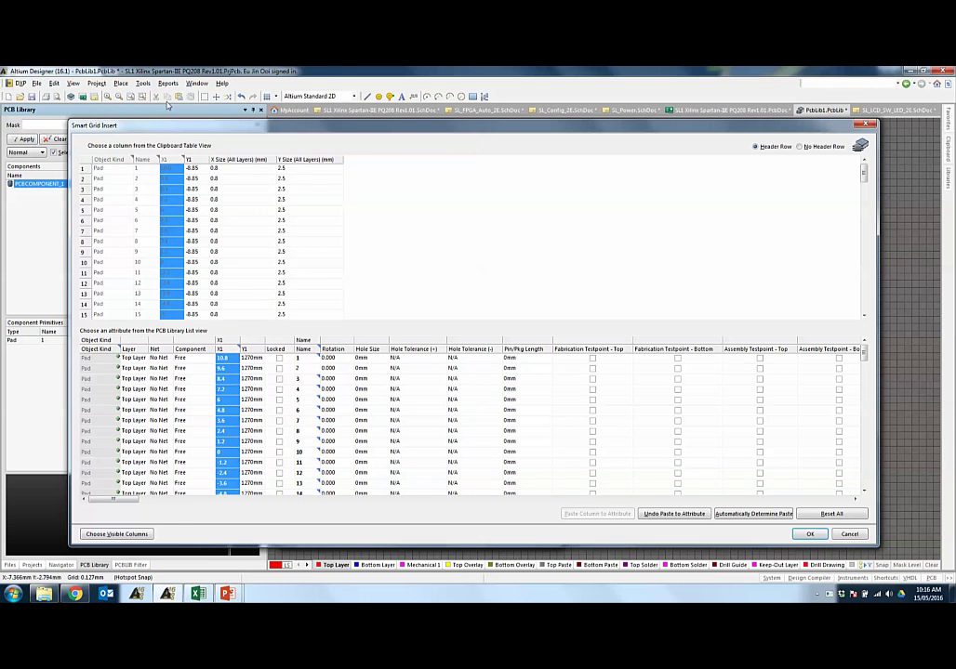
click(190, 160)
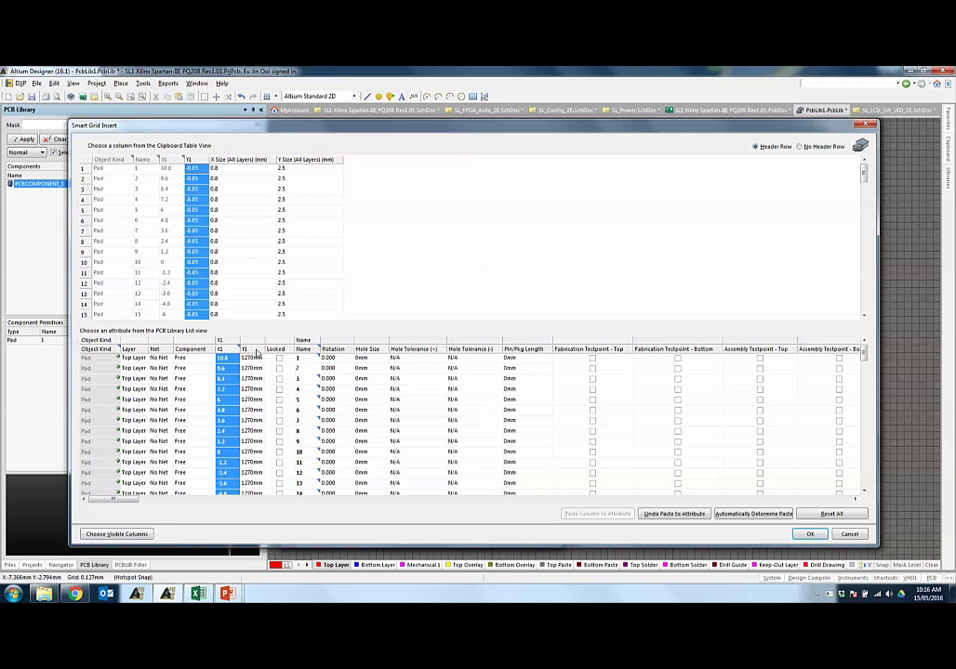
click(255, 349)
click(600, 513)
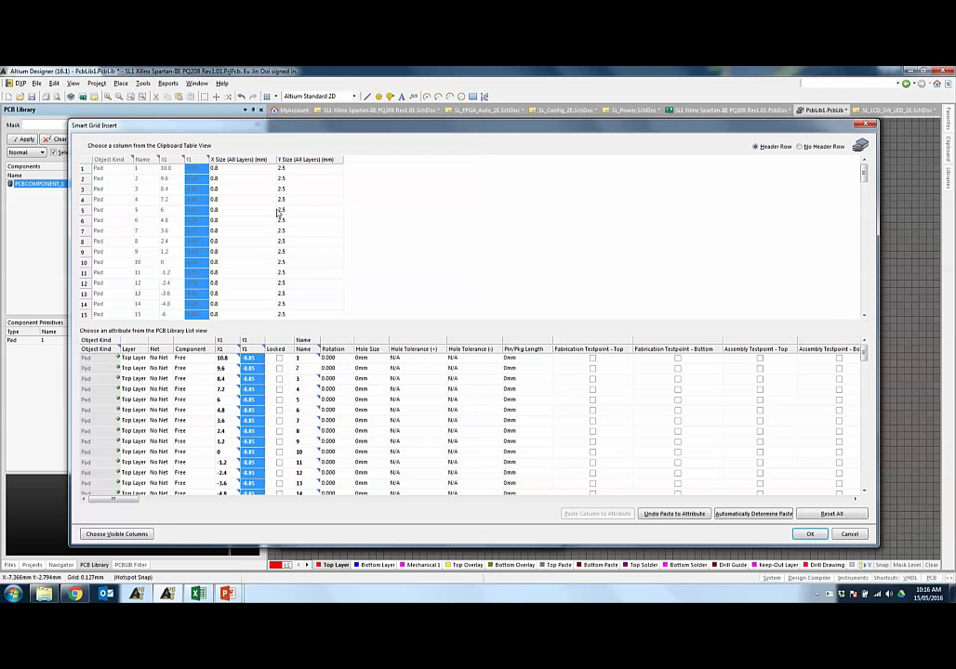
Paste the X Size and Y Size (All Layers) columns to their matching attributes and insert the pads into the footprint
drag(141, 499, 243, 514)
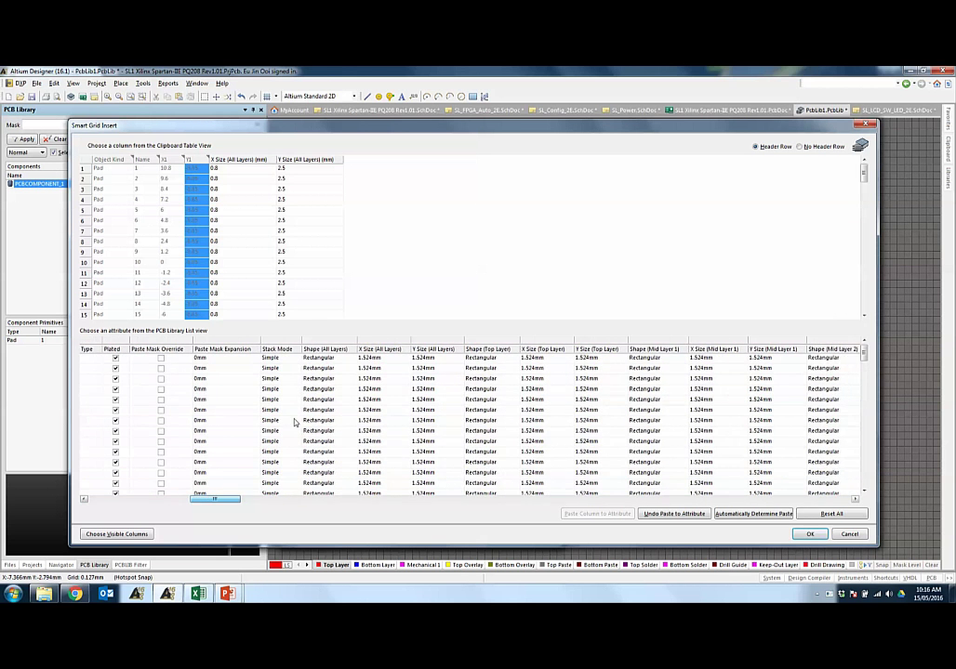
click(372, 357)
click(270, 190)
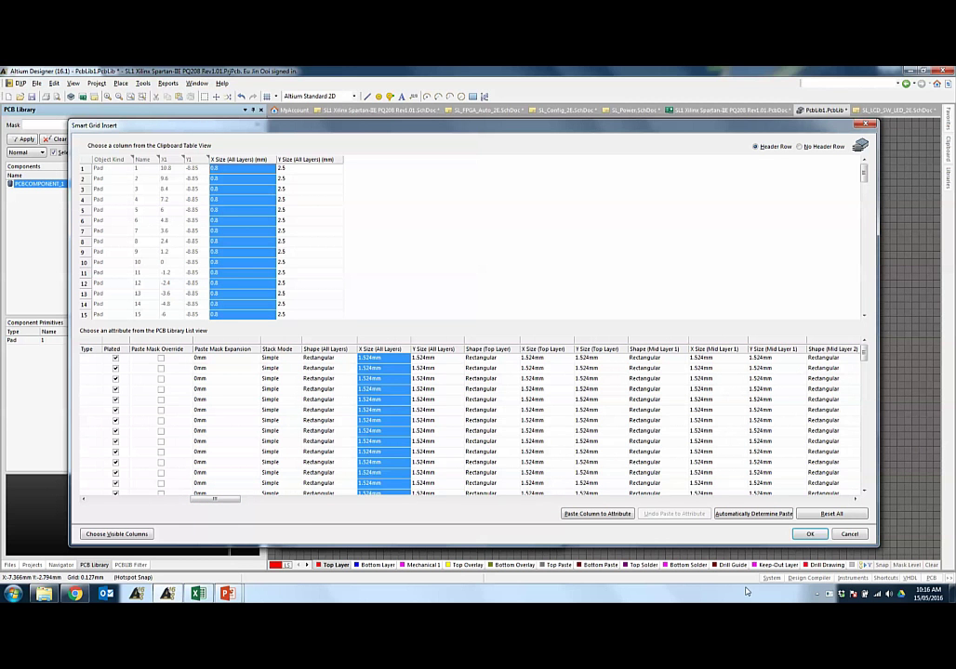
click(596, 514)
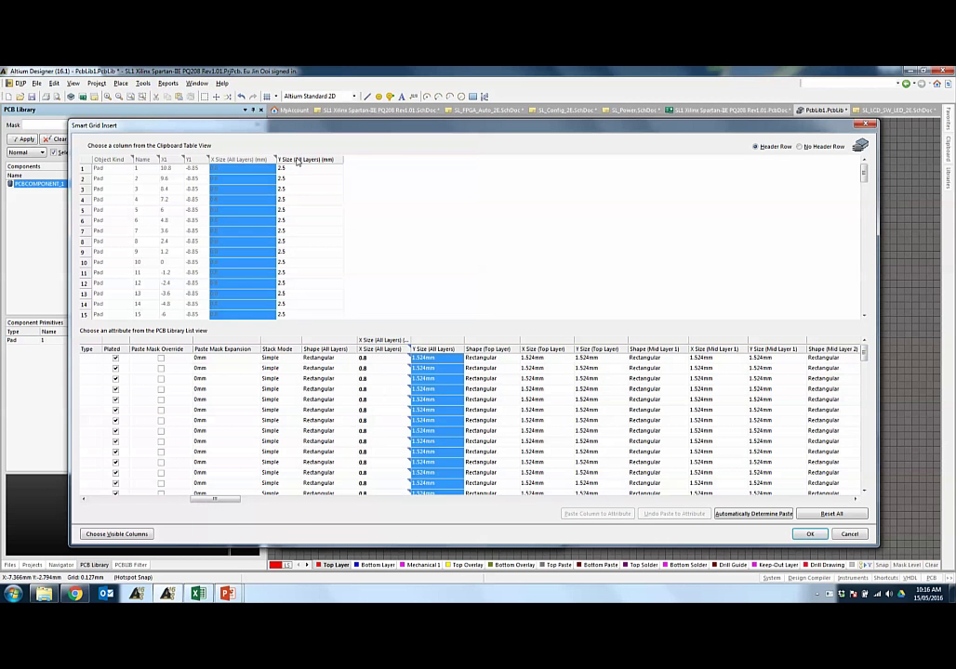
click(297, 161)
click(612, 515)
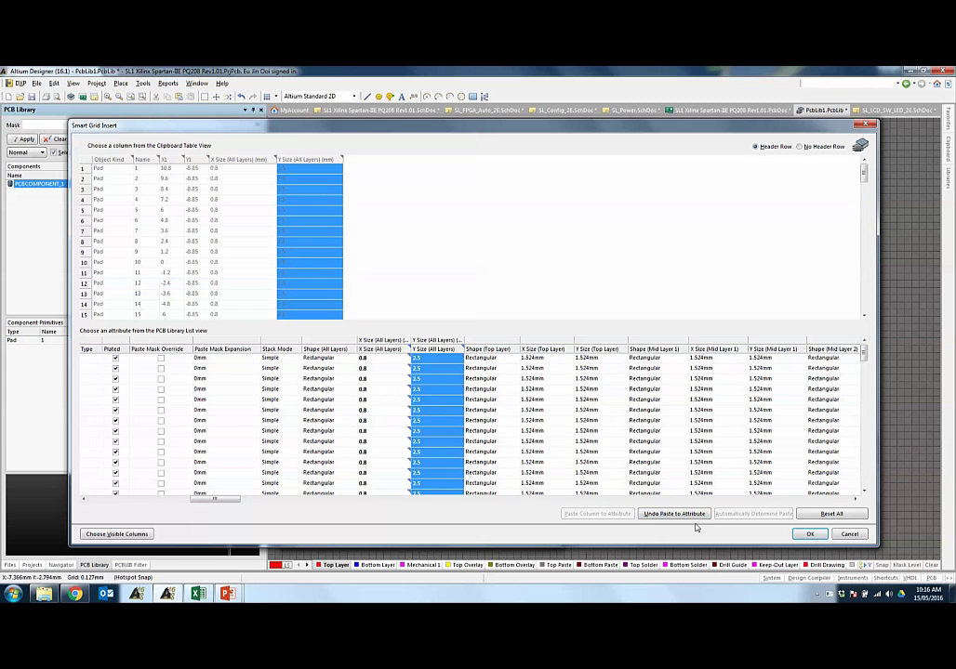
click(806, 535)
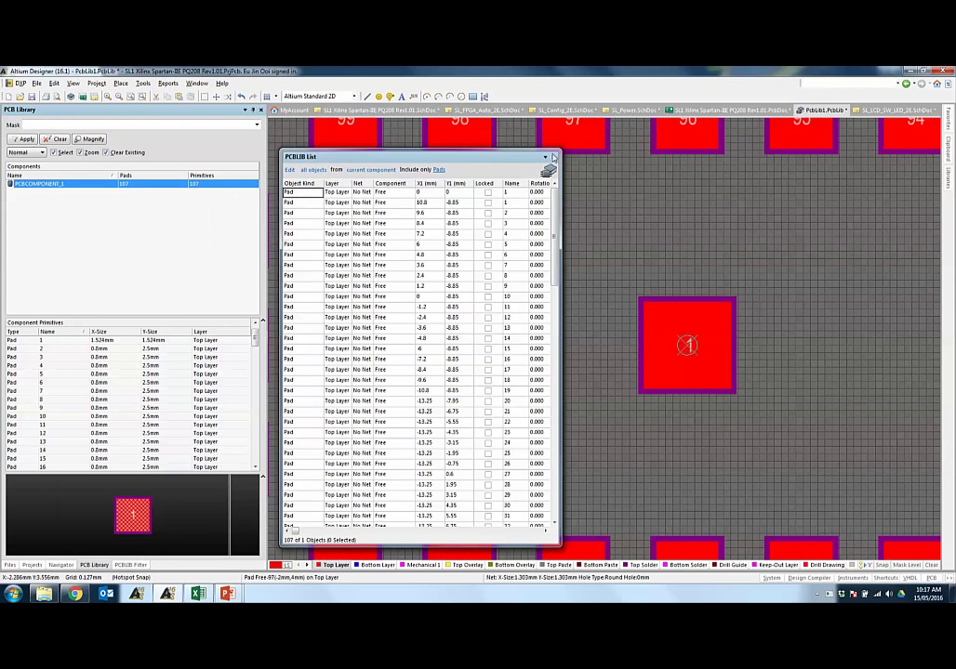
Close the PCBLIB List and delete the original pad 1 at the footprint's origin
click(553, 157)
ctrl+scroll(673, 282, down, 5)
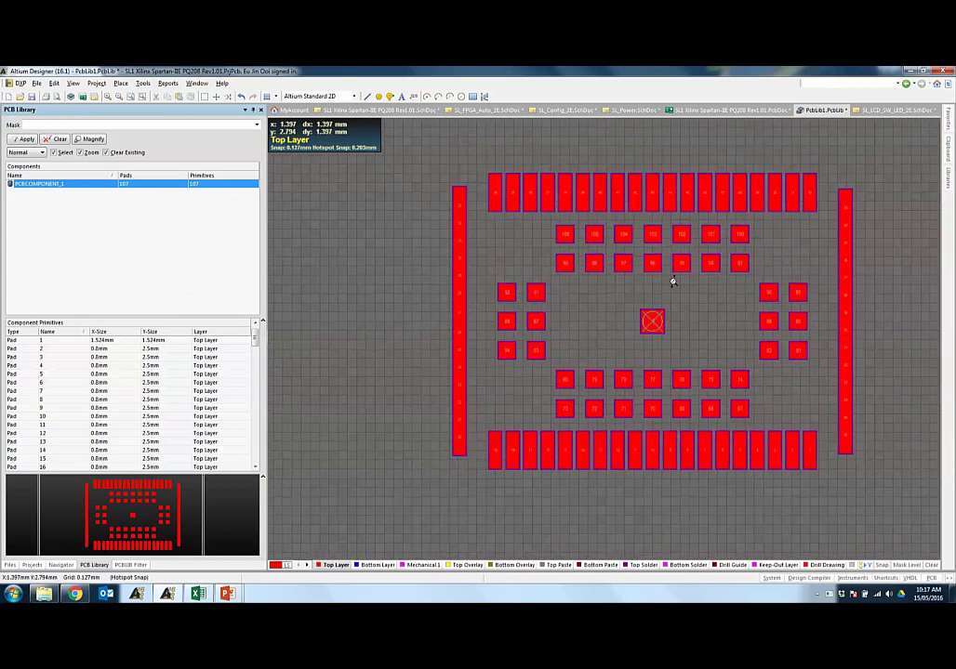
ctrl+scroll(673, 281, up, 2)
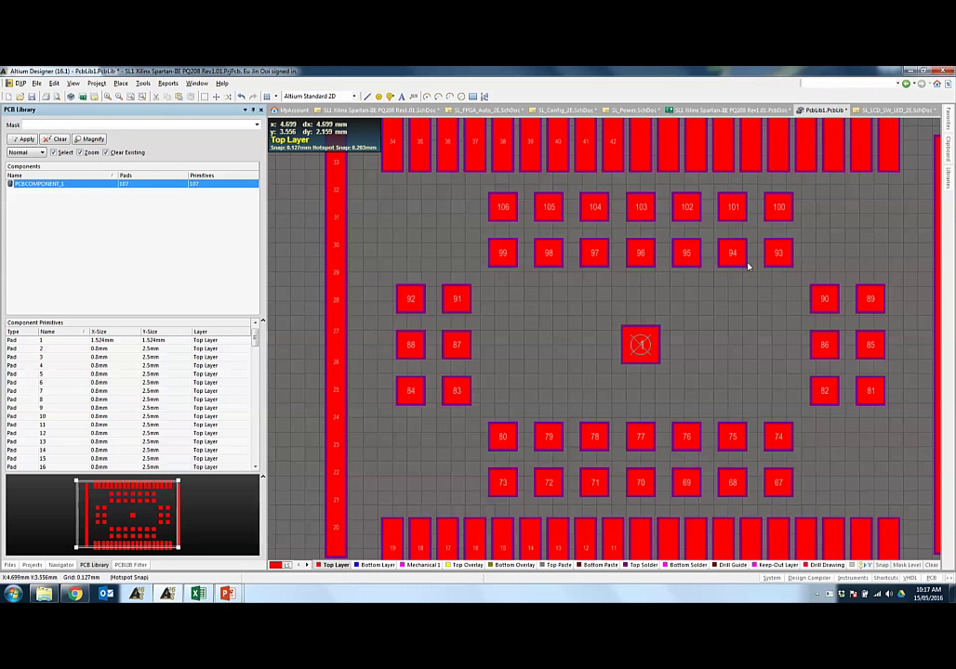
ctrl+scroll(640, 351, up, 1)
ctrl+scroll(640, 351, up, 1)
click(642, 348)
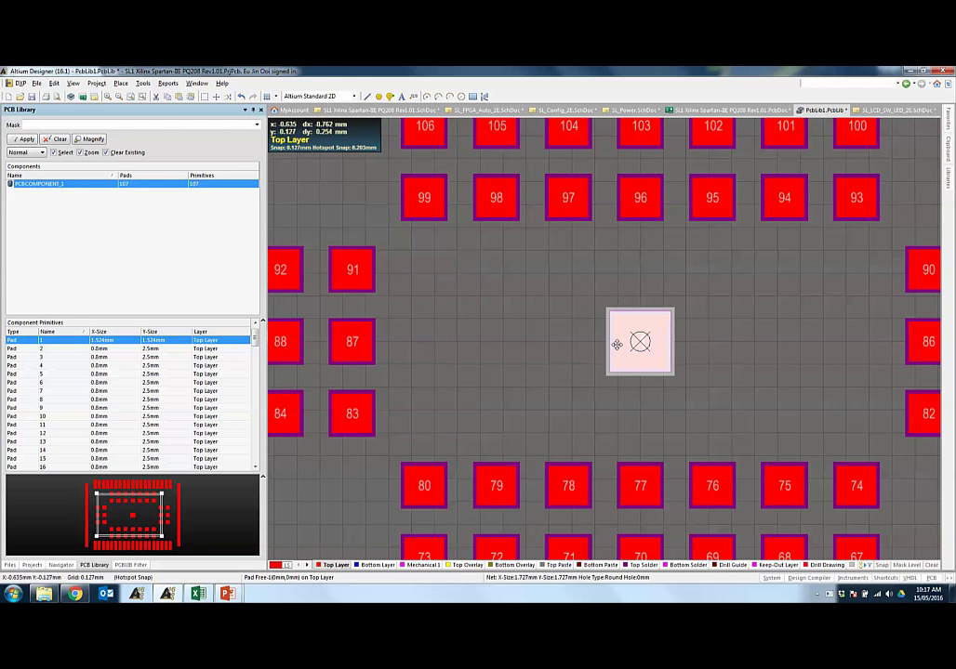
key(Delete)
Examine the left column of pads by selecting several individually to check how they overlap
ctrl+scroll(640, 342, down, 3)
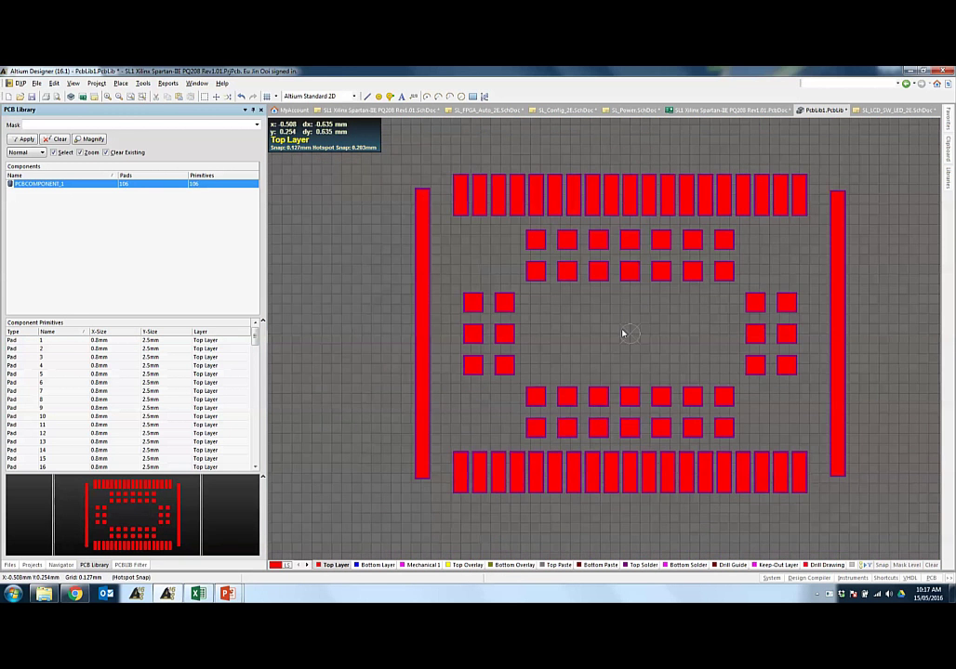
ctrl+scroll(625, 329, up, 1)
right_drag(627, 331, 612, 341)
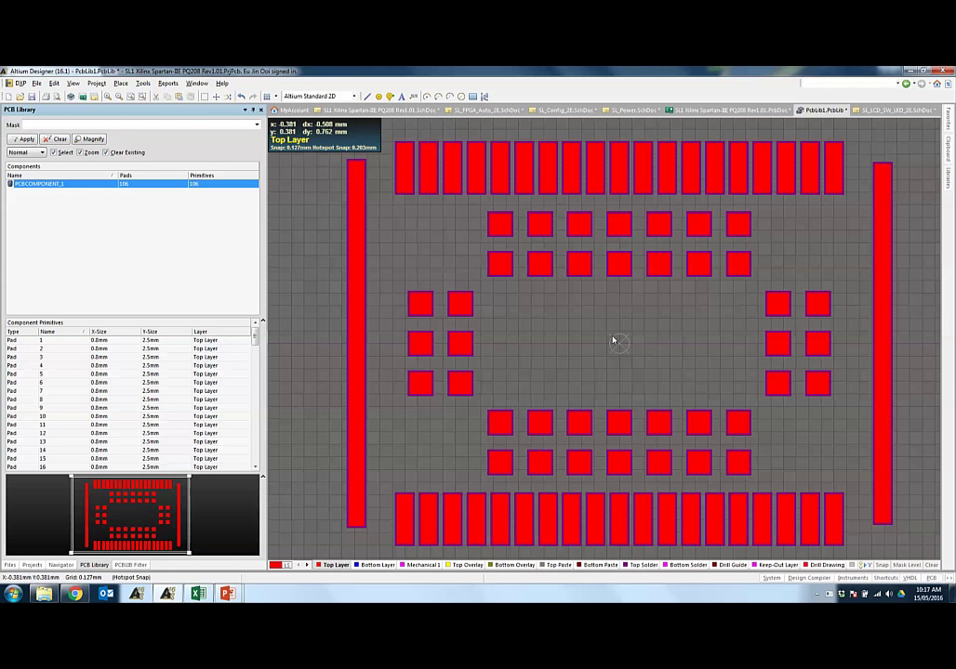
click(358, 186)
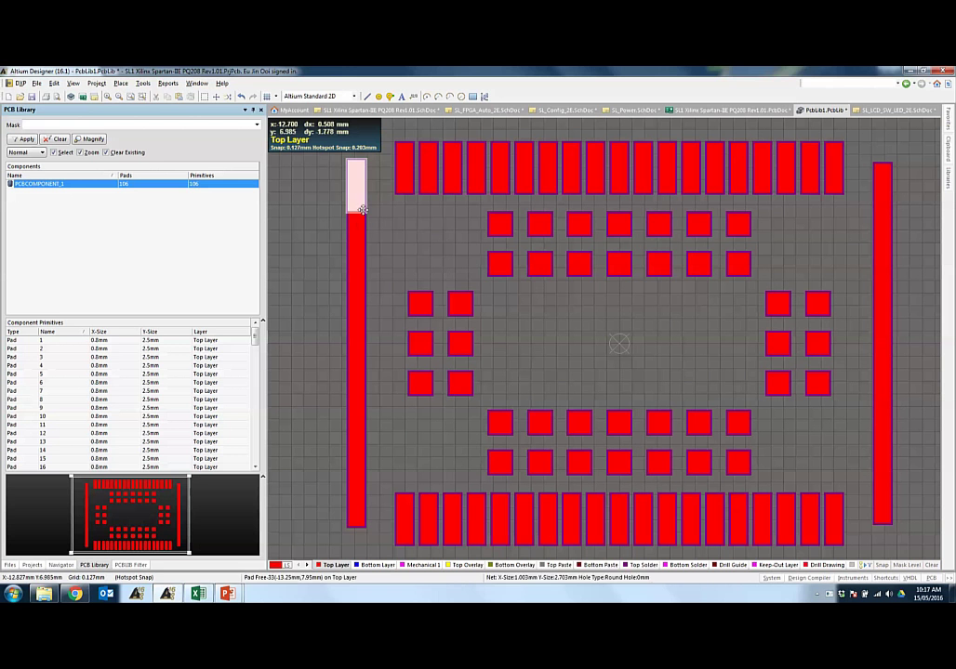
mouse_move(358, 225)
mouse_down()
mouse_move(455, 176)
mouse_move(358, 179)
mouse_move(356, 209)
mouse_up()
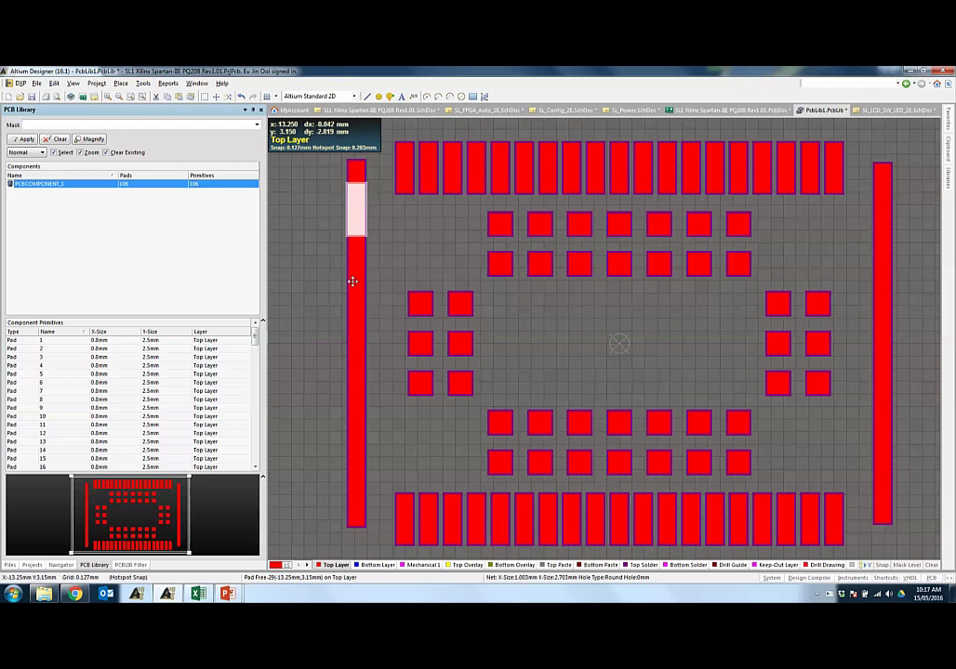
drag(356, 259, 362, 266)
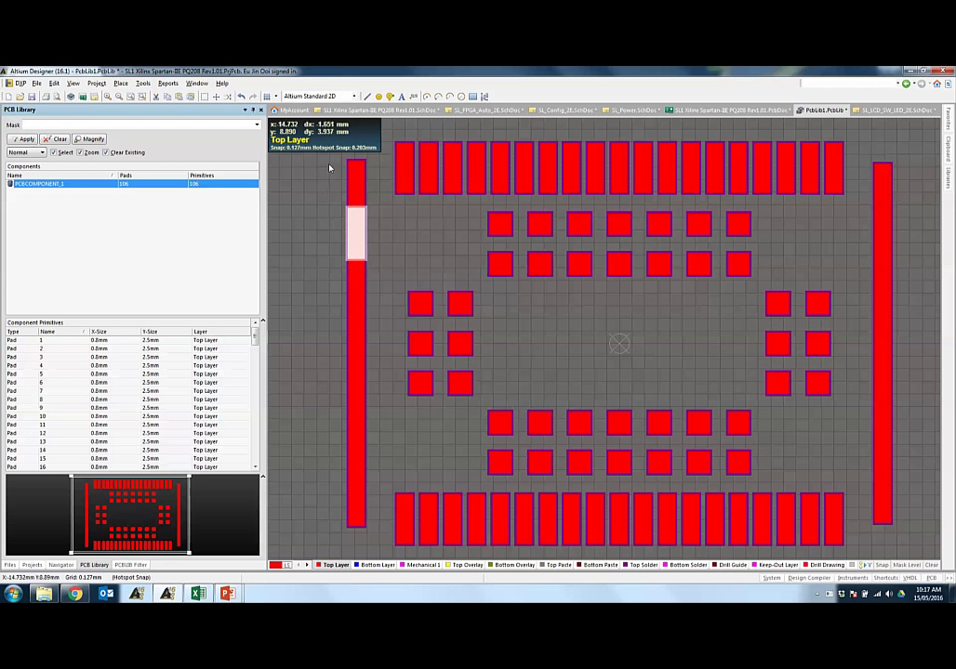
Select the overlapping pads in both outer vertical columns, set their rotation to 90 in the PCBLIB Inspector, and clear the selection
click(358, 532)
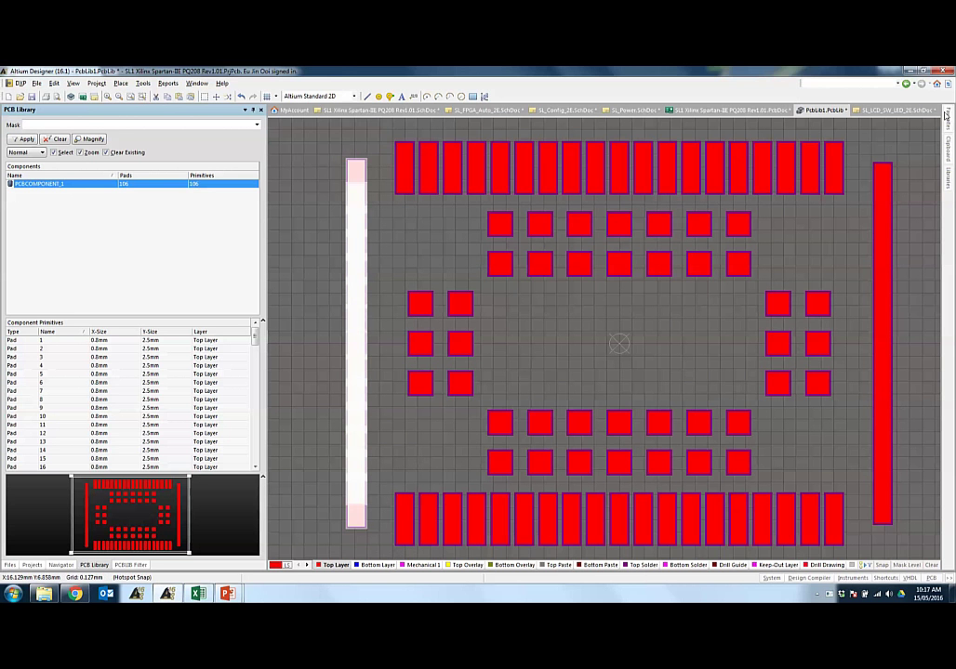
click(863, 151)
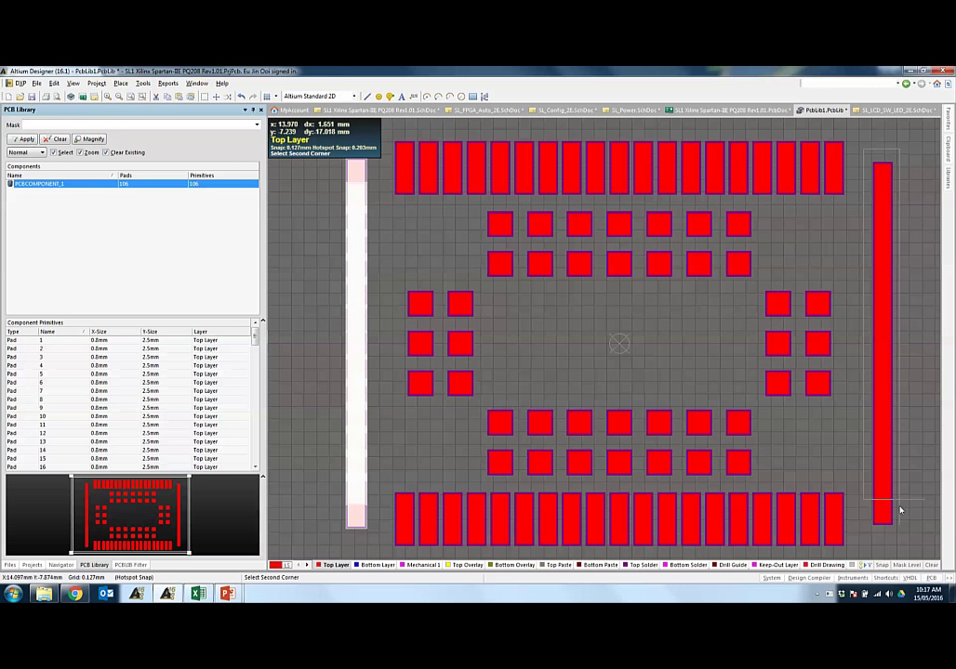
click(911, 555)
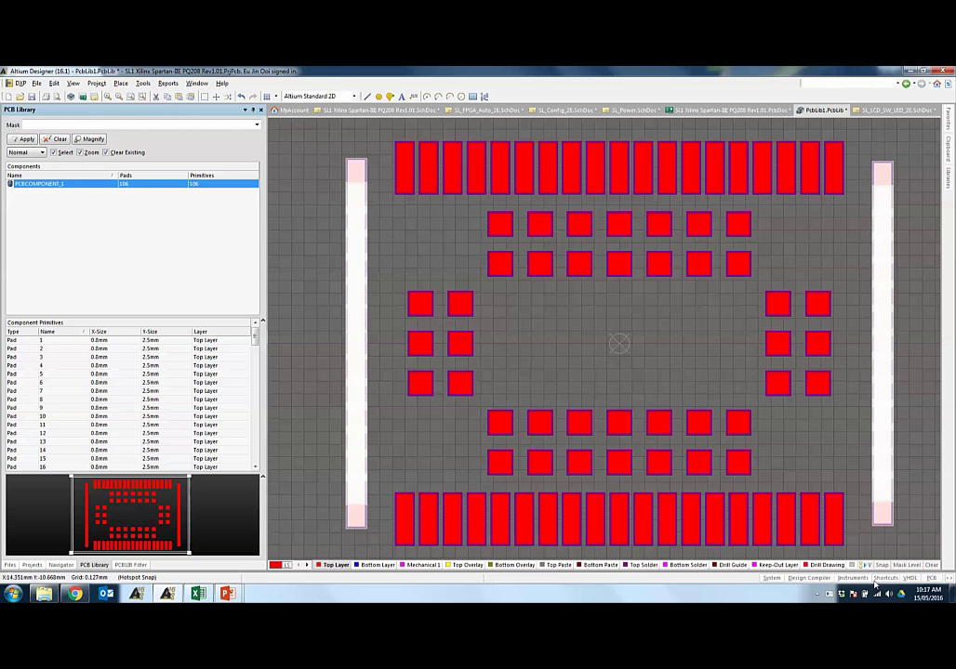
click(929, 577)
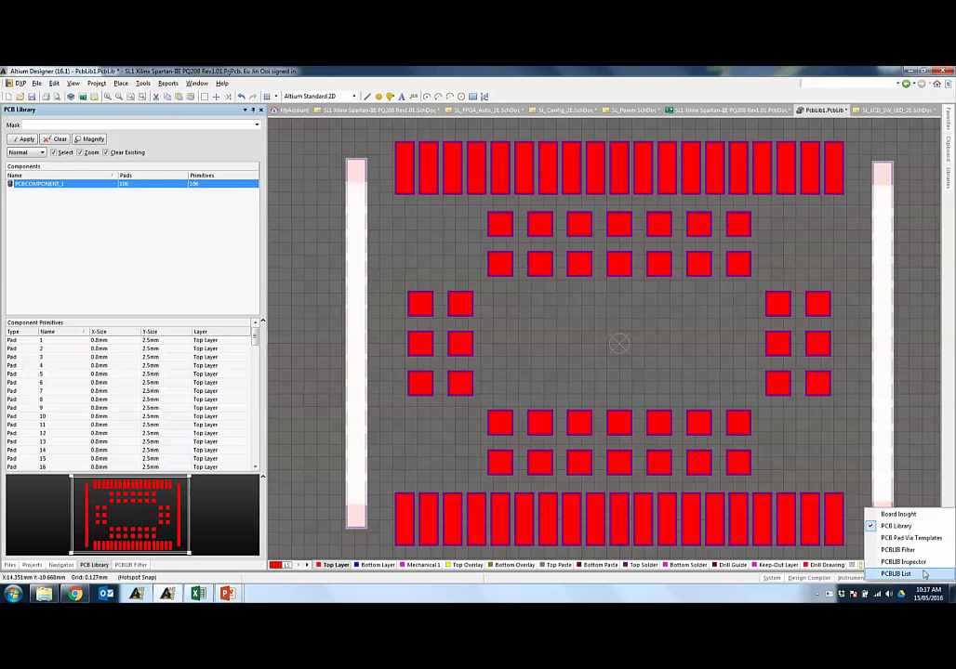
click(903, 562)
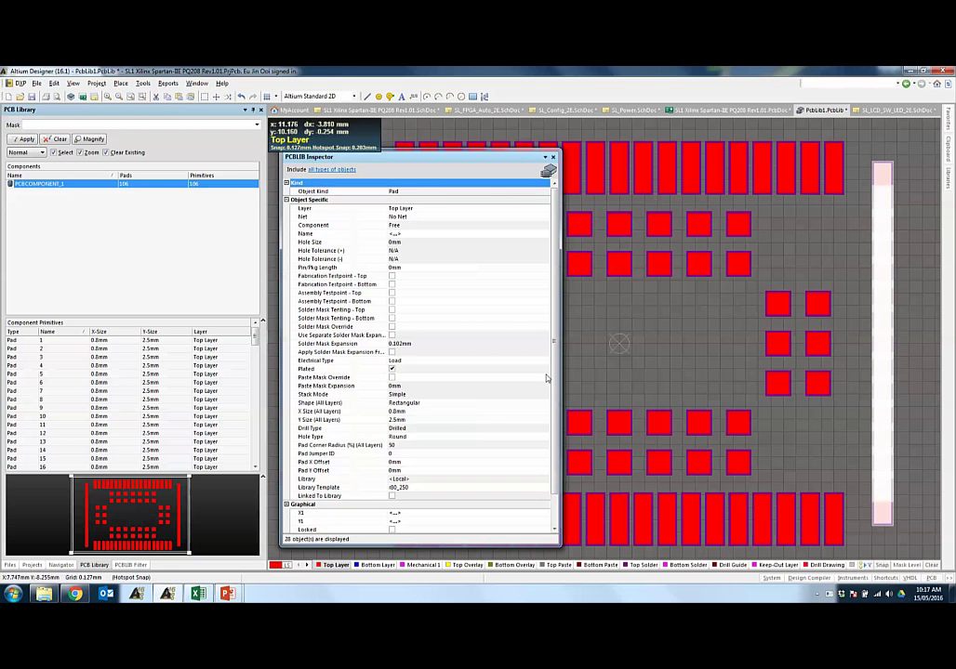
drag(372, 156, 600, 142)
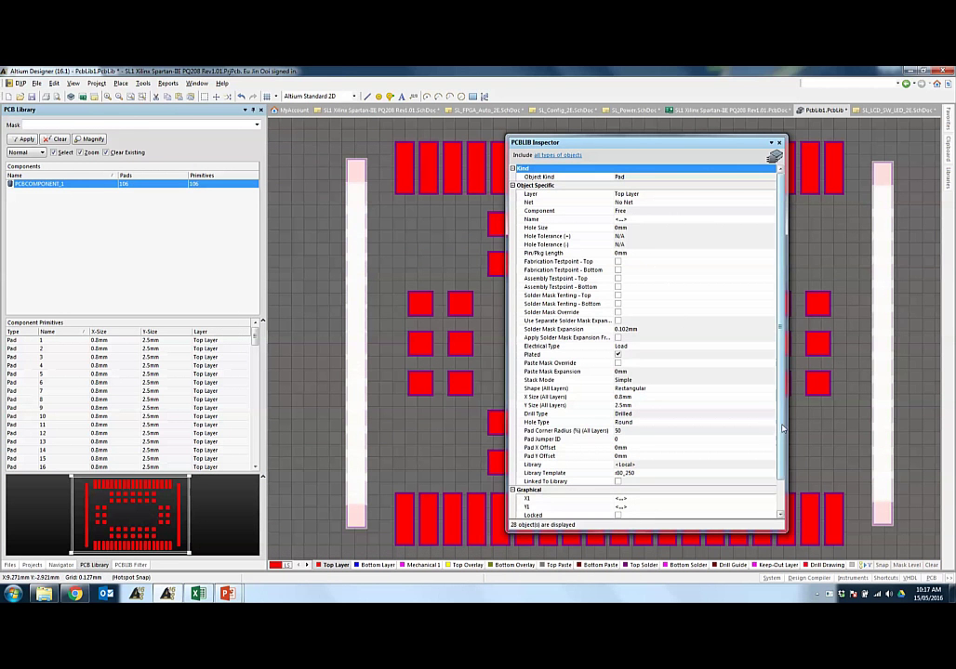
scroll(715, 493, down, 2)
click(653, 489)
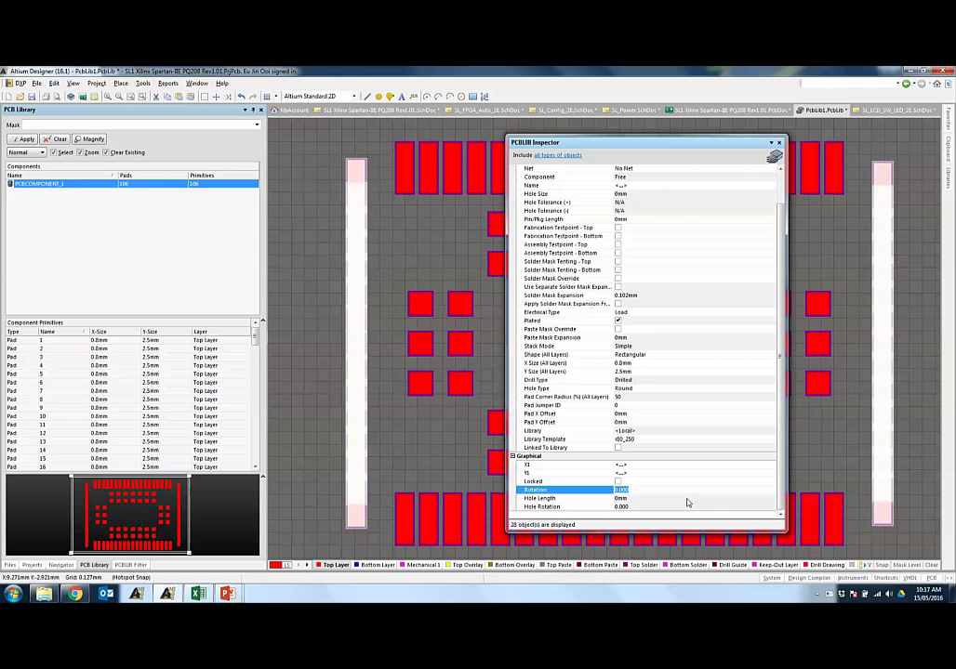
text(90)
key(Return)
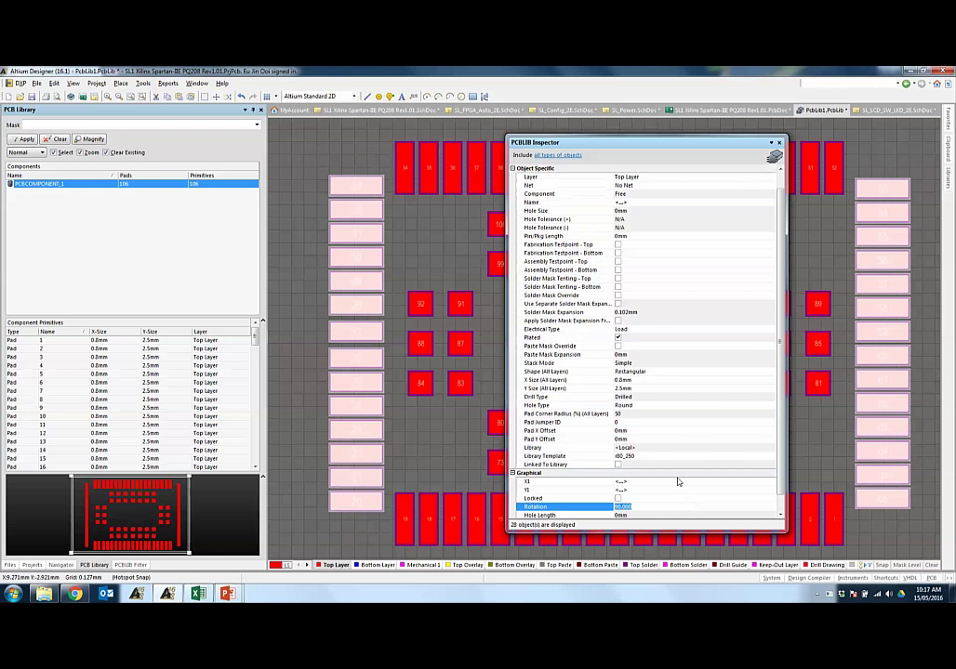
key(Escape)
click(765, 220)
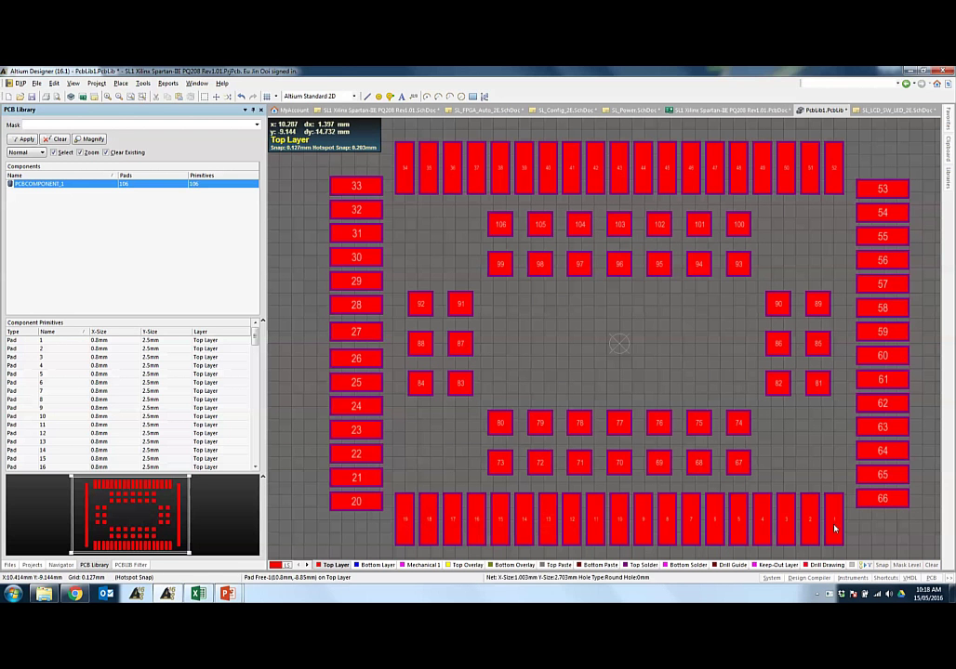
Examine the footprint's pads up close, from pad 1 in the lower row to the inner pads and the upper row, checking numbering and spacing
ctrl+scroll(842, 526, up, 2)
right_drag(844, 526, 839, 481)
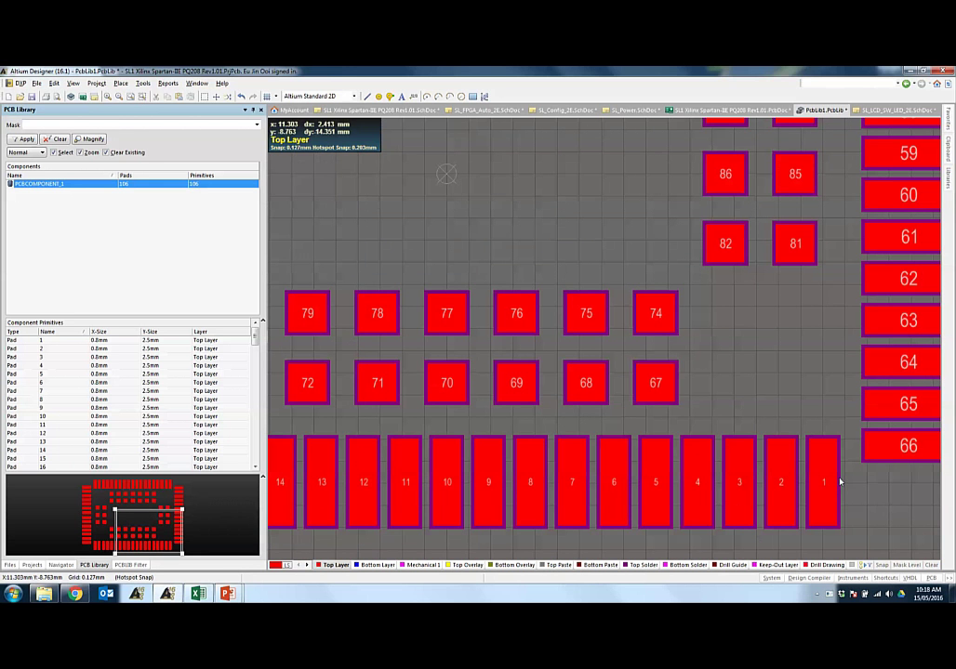
click(121, 84)
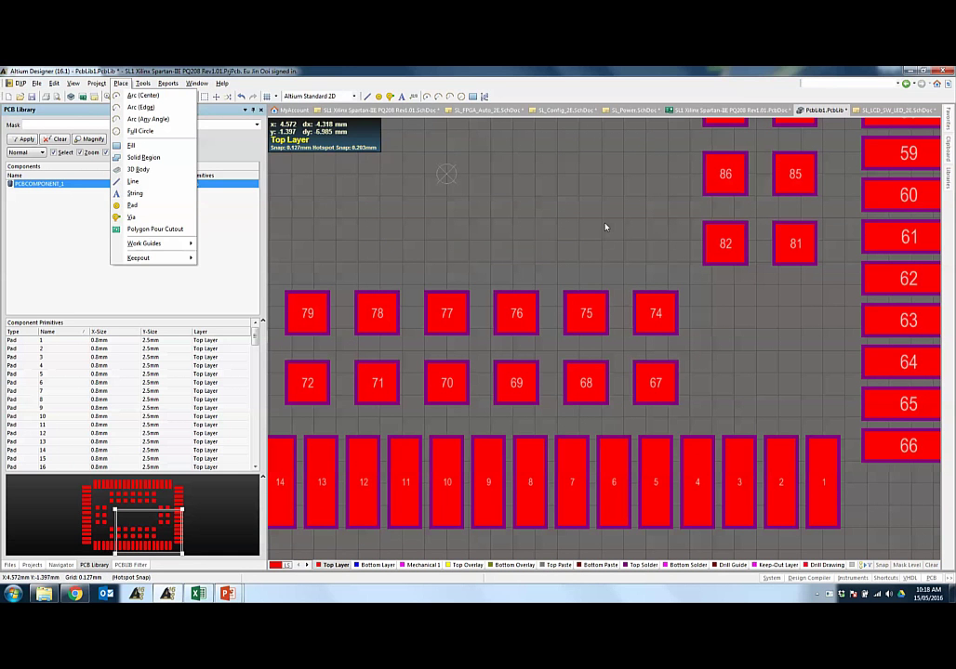
ctrl+scroll(604, 227, down, 4)
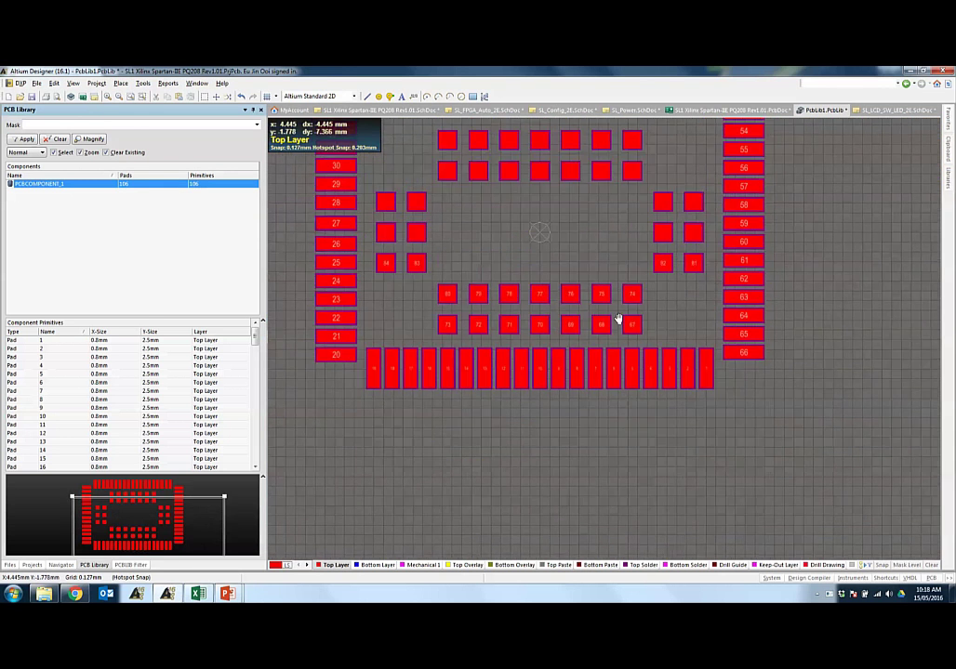
ctrl+scroll(617, 319, up, 3)
right_drag(661, 284, 503, 362)
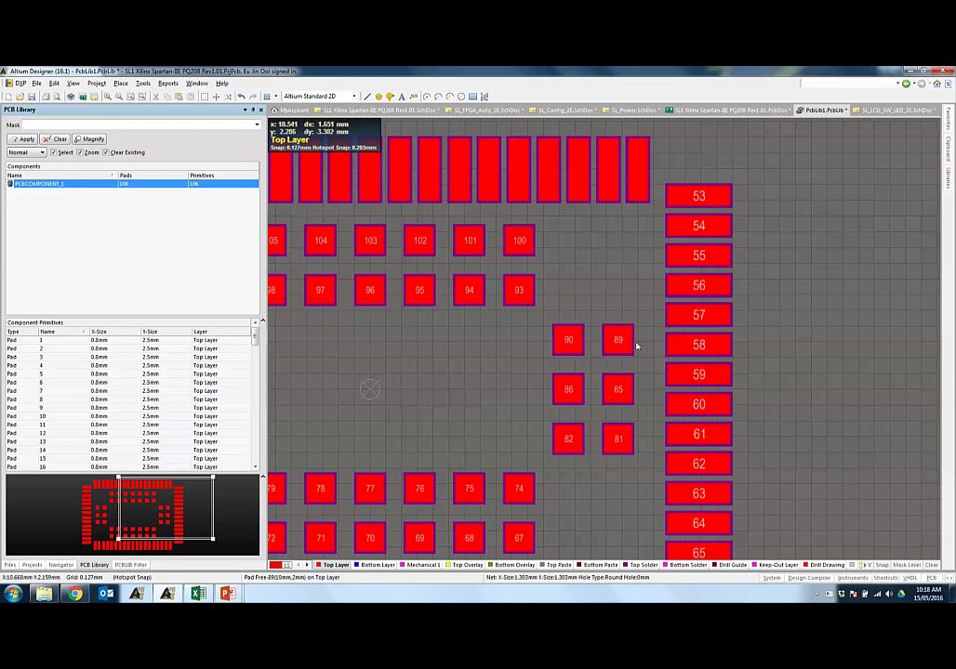
ctrl+scroll(621, 332, down, 2)
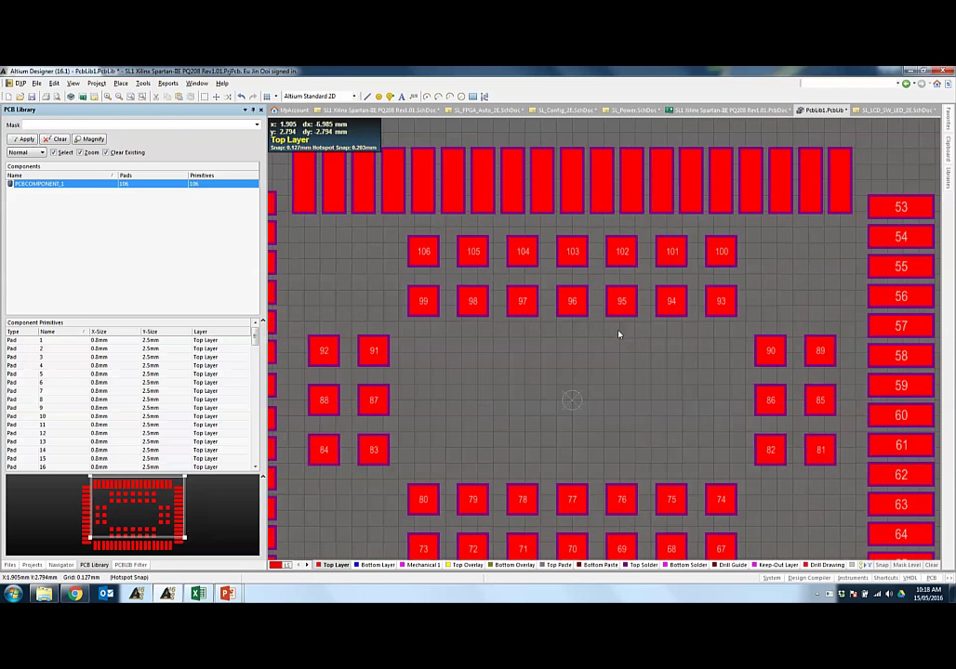
ctrl+scroll(549, 260, down, 1)
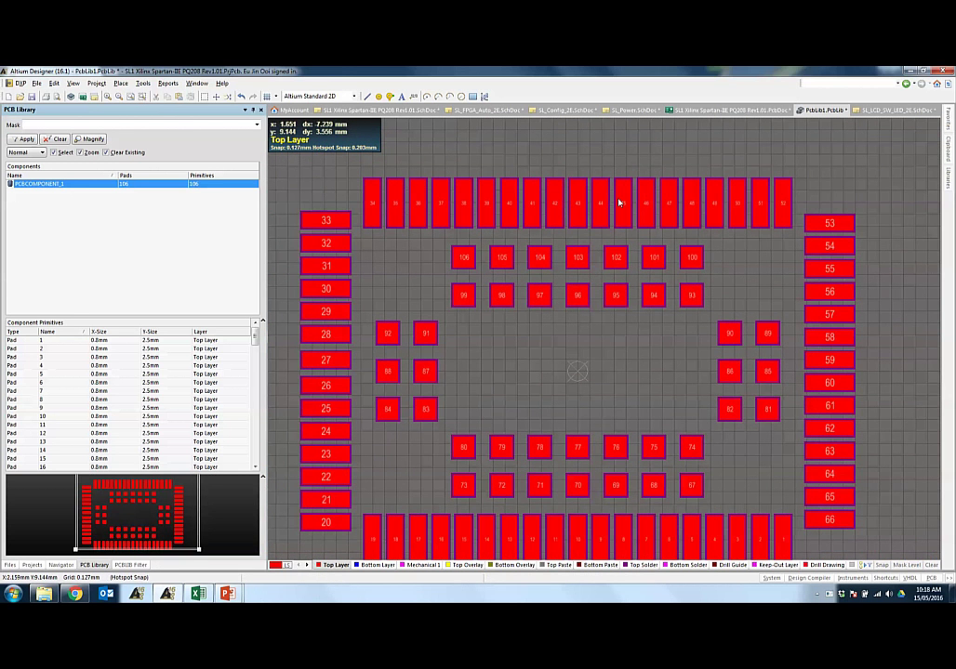